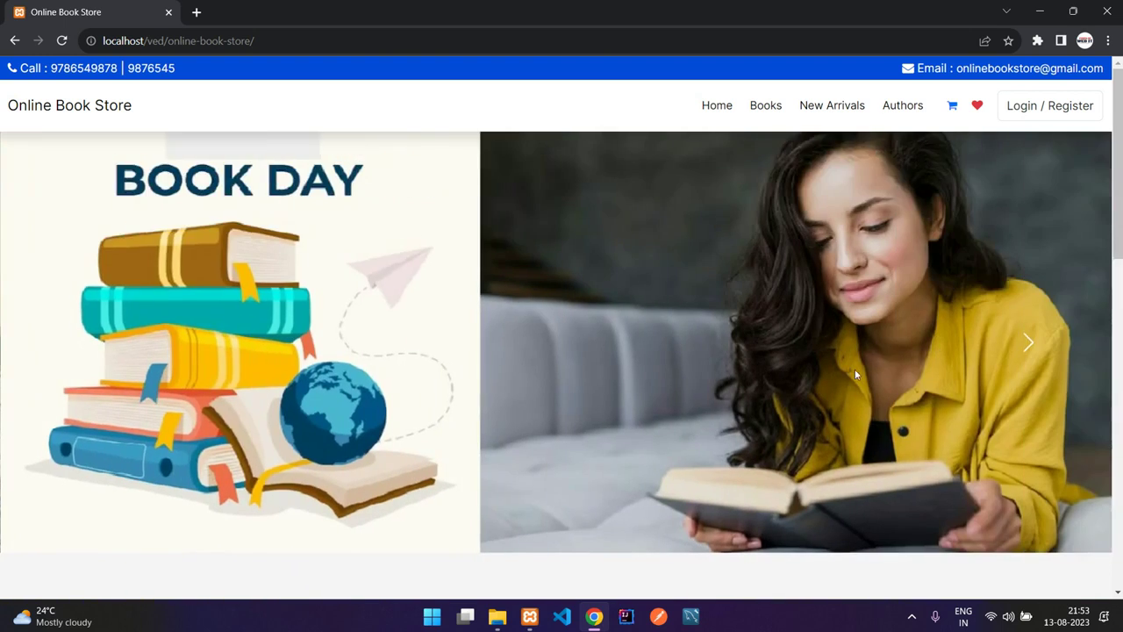
- Browse the home page down to the Our Books section and highlight its heading
scroll(864, 364, "down", 3)
scroll(758, 351, "down", 1)
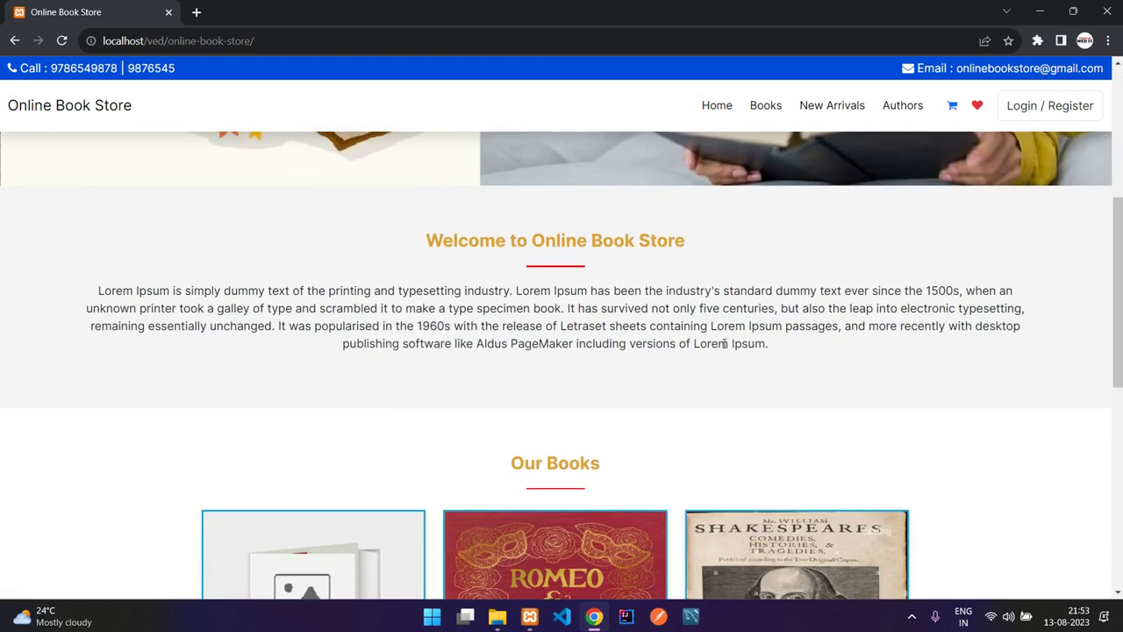
left_click(709, 324)
scroll(709, 323, "down", 2)
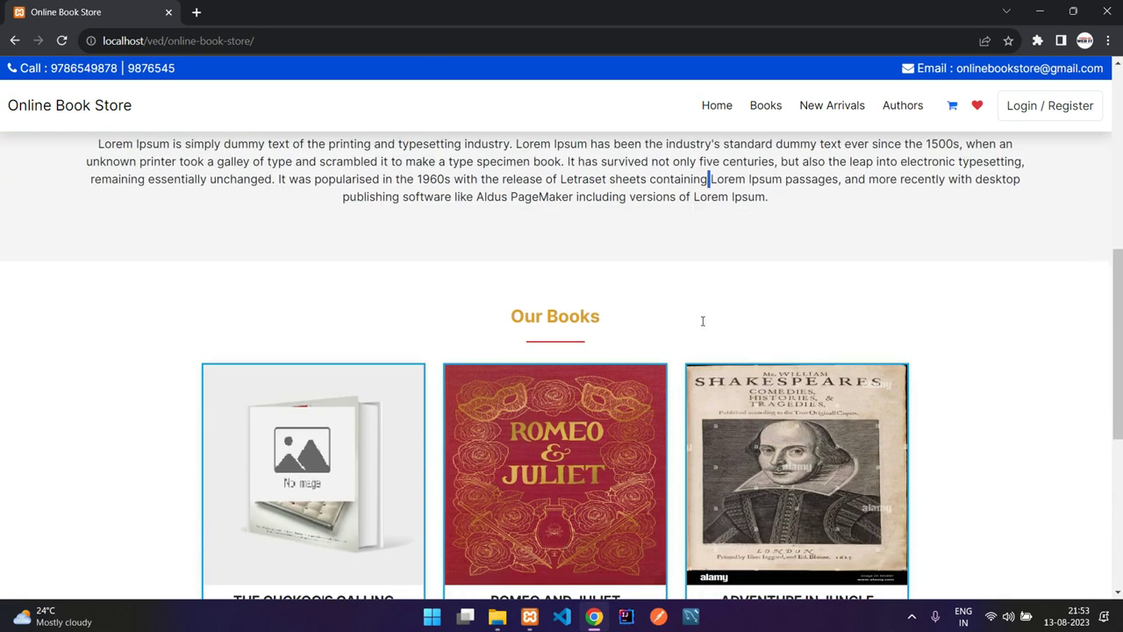
scroll(614, 281, "down", 1)
left_click_drag(512, 245, 605, 248)
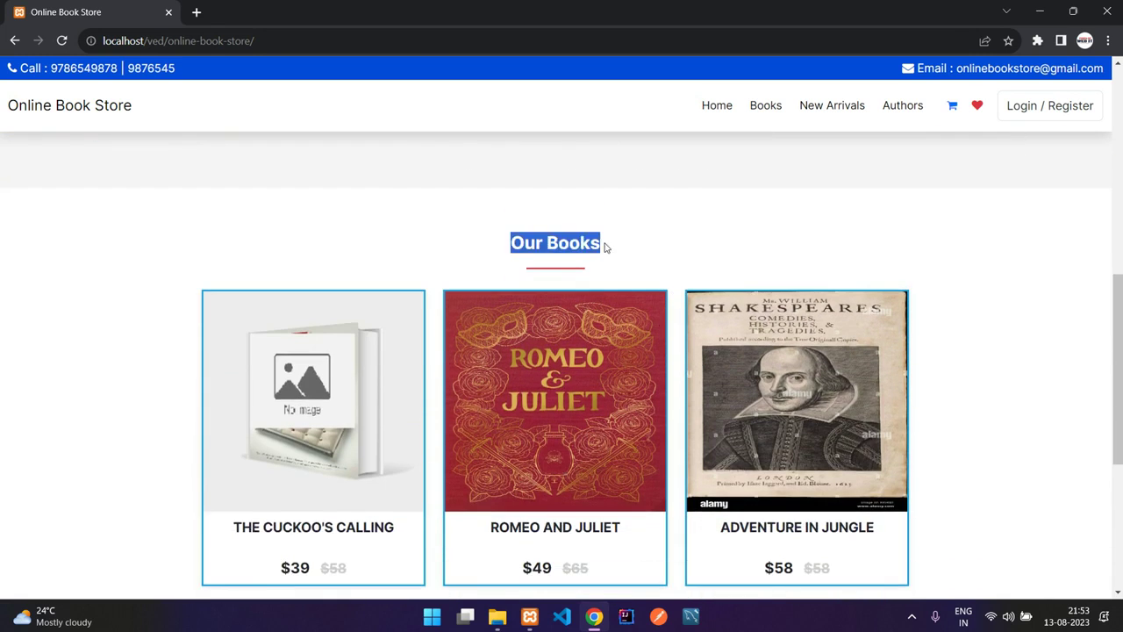
scroll(609, 251, "down", 1)
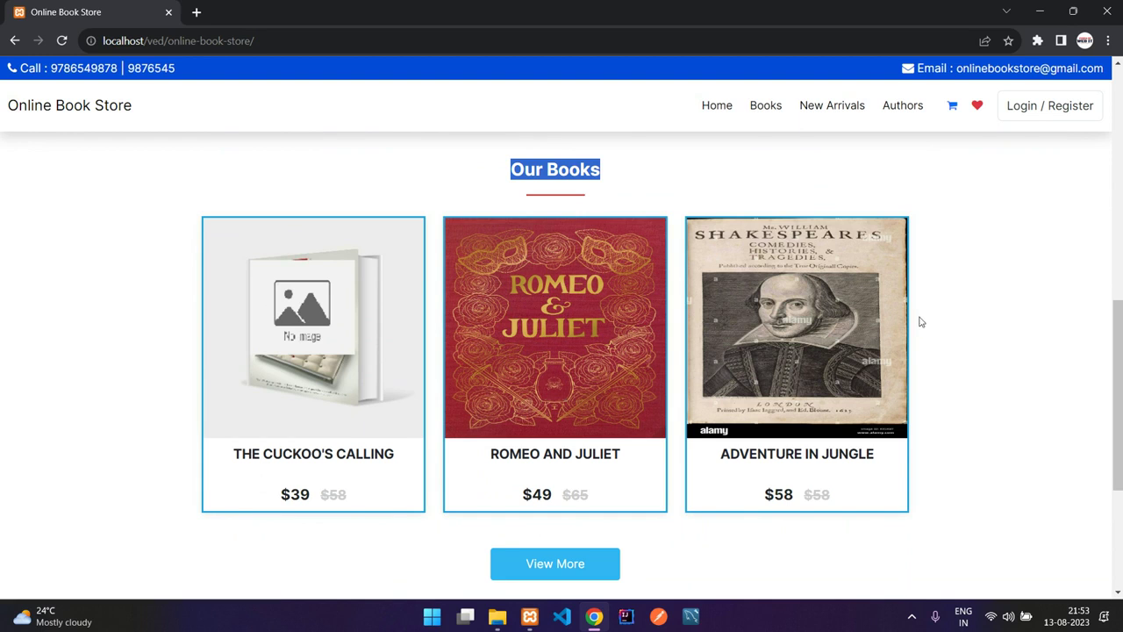
scroll(922, 340, "down", 1)
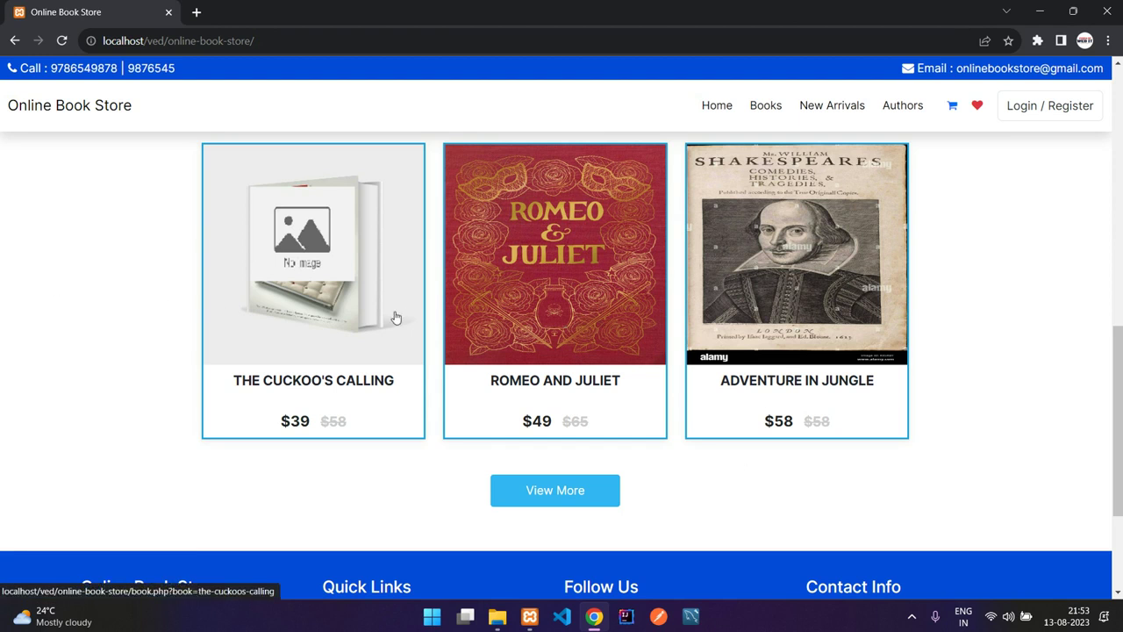
scroll(789, 378, "up", 1)
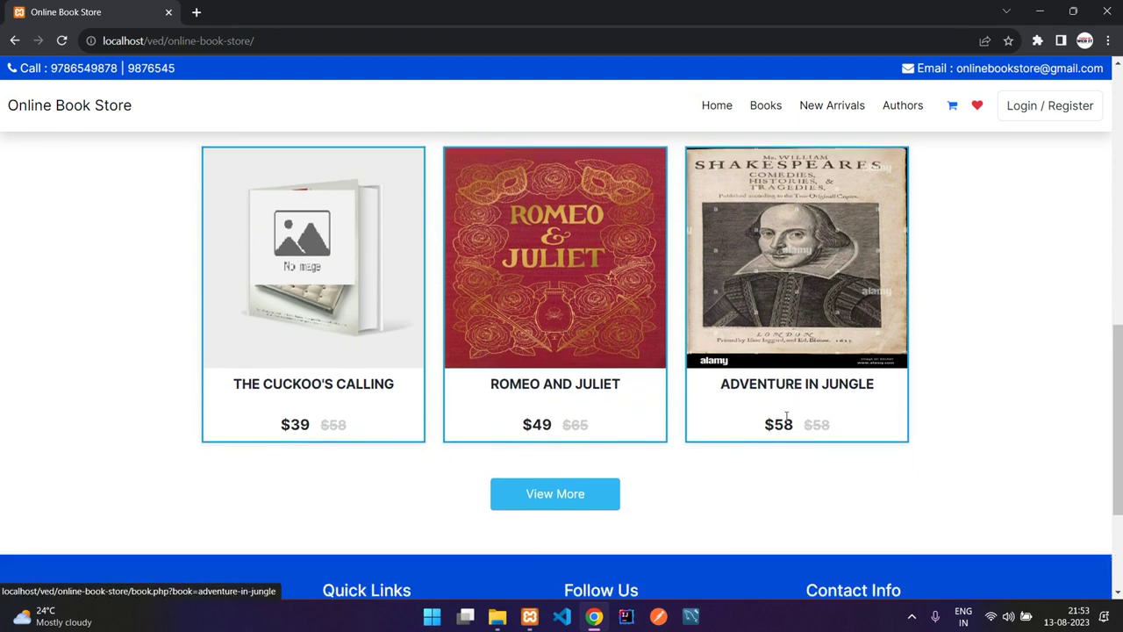
scroll(708, 409, "down", 3)
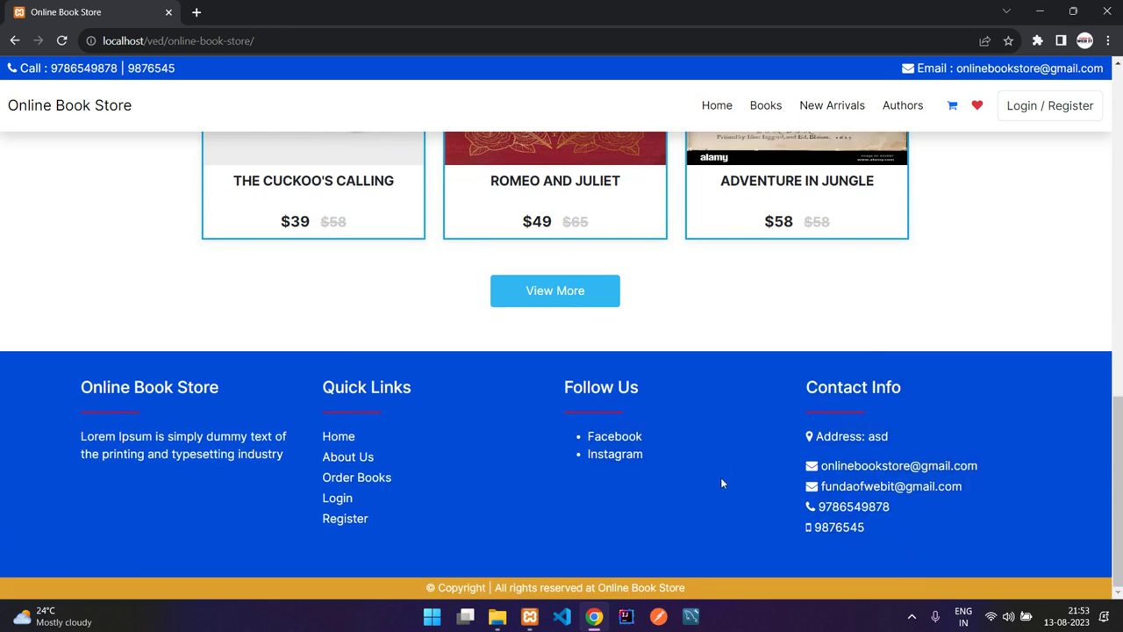
scroll(716, 455, "up", 2)
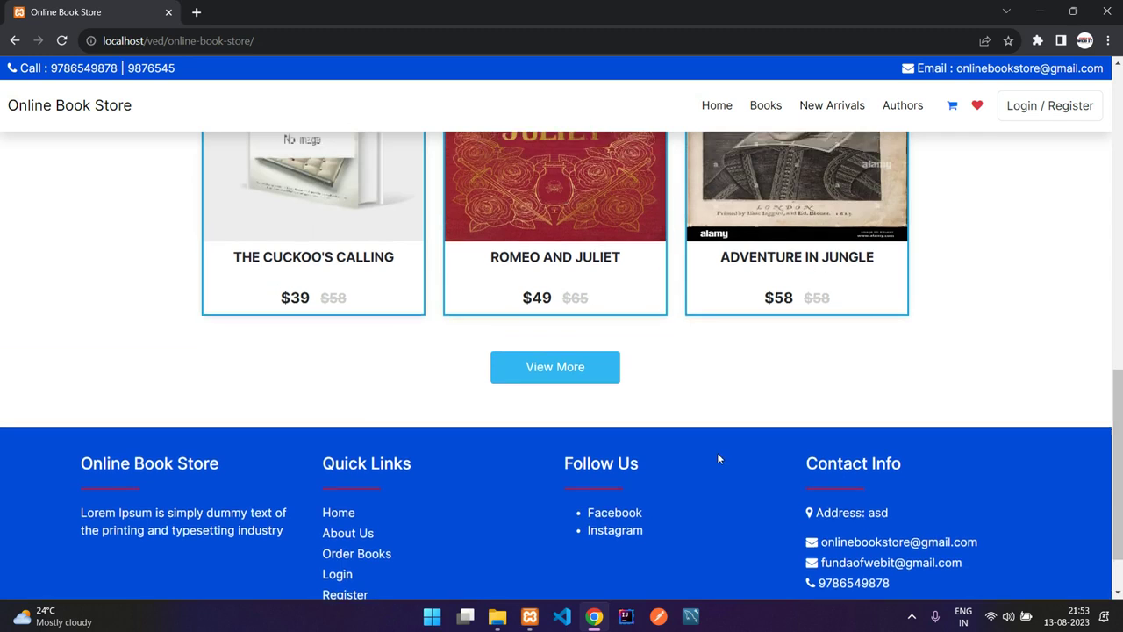
- Open the full Books catalogue, filter it by the Adventures category, then clear that filter
left_click(543, 445)
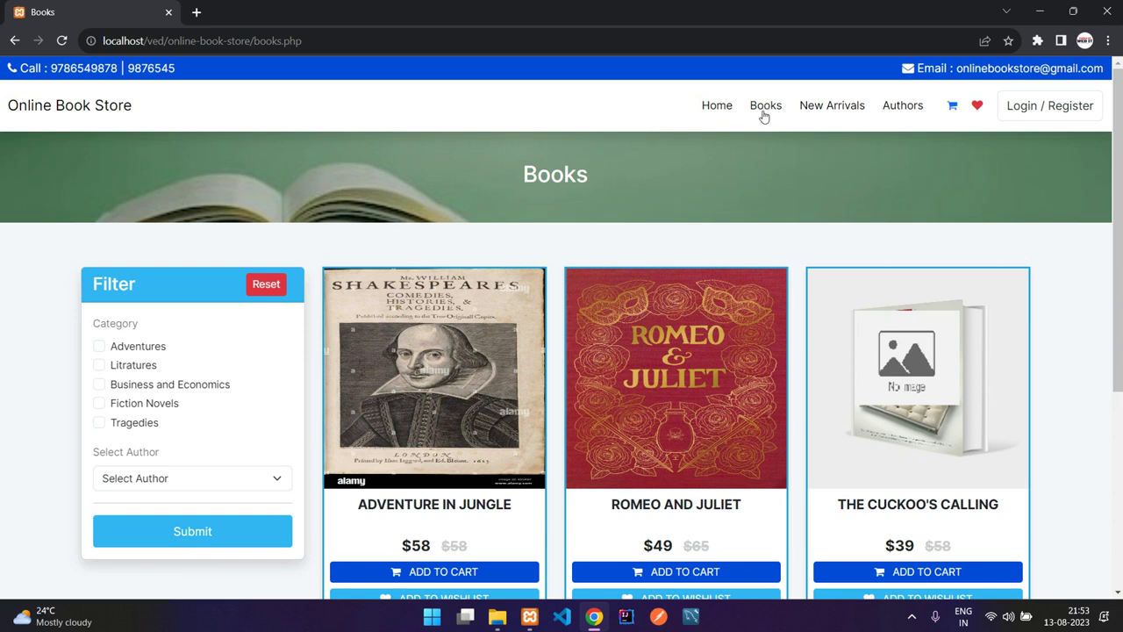
scroll(549, 205, "down", 3)
scroll(548, 247, "up", 2)
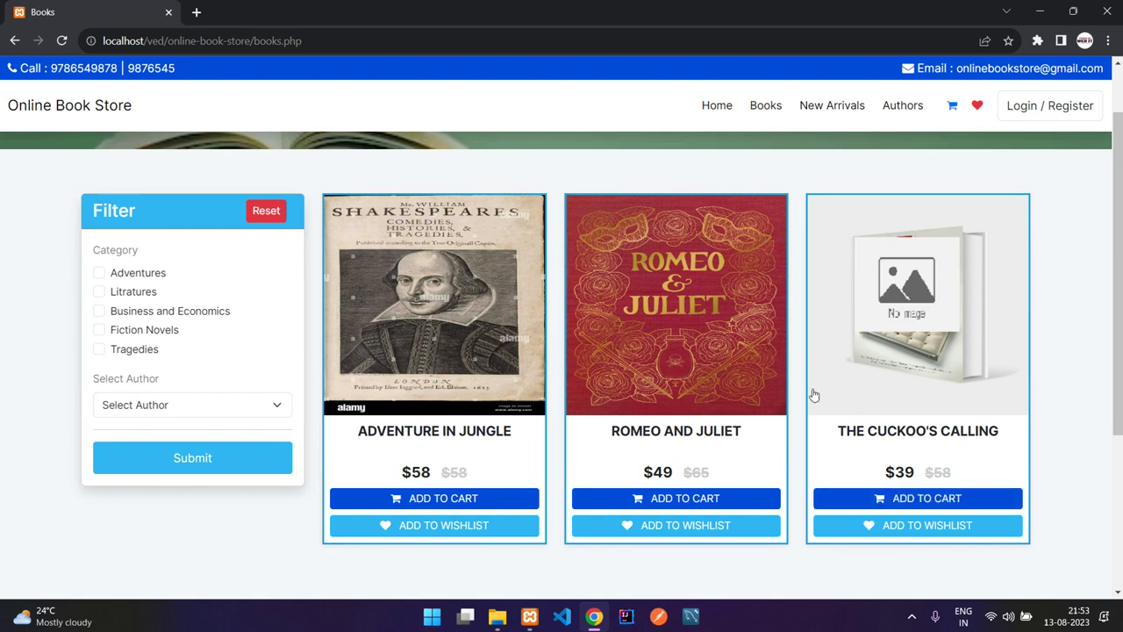
left_click(140, 277)
left_click(161, 458)
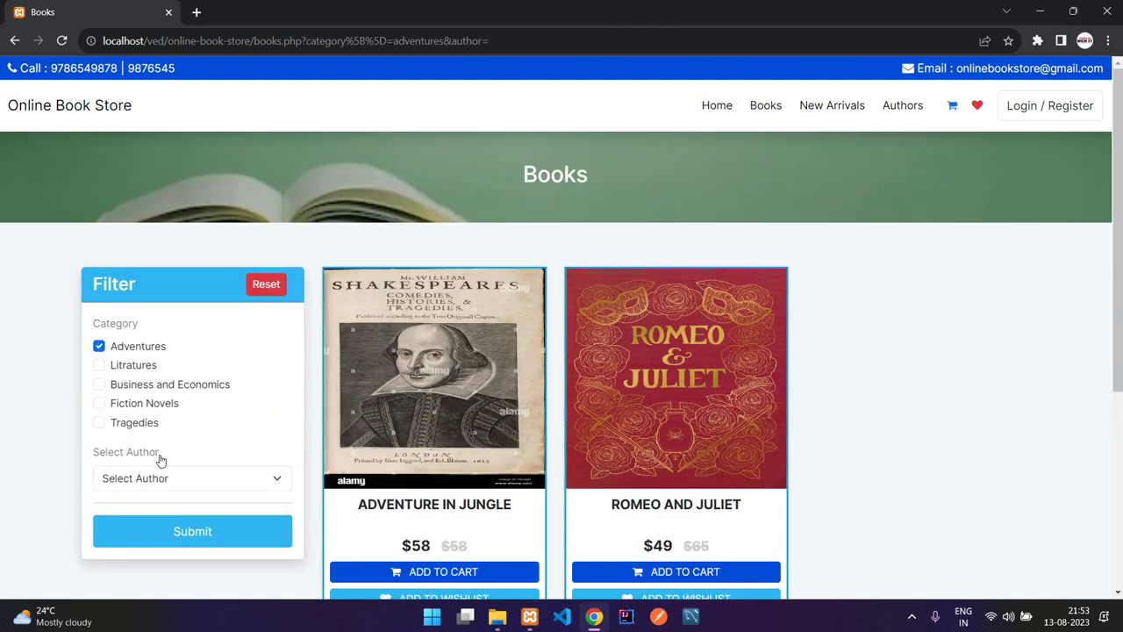
left_click(143, 354)
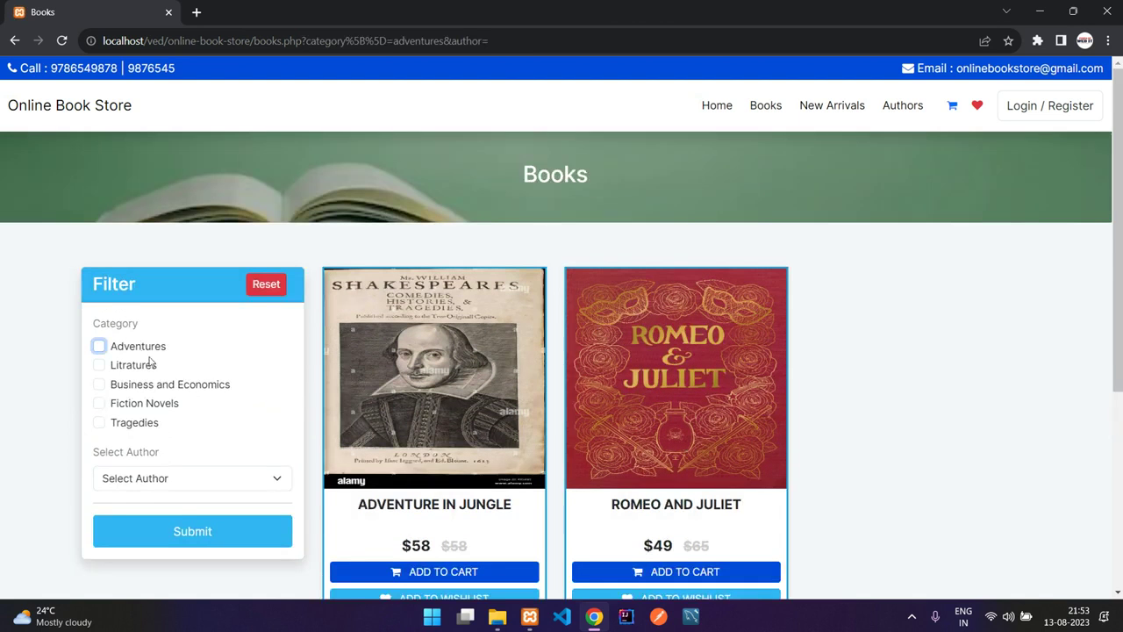
left_click(180, 532)
- Filter the books by author Robert, then by author Shakespeare
left_click(175, 478)
left_click(169, 512)
left_click(173, 532)
left_click(176, 482)
left_click(176, 525)
left_click(178, 532)
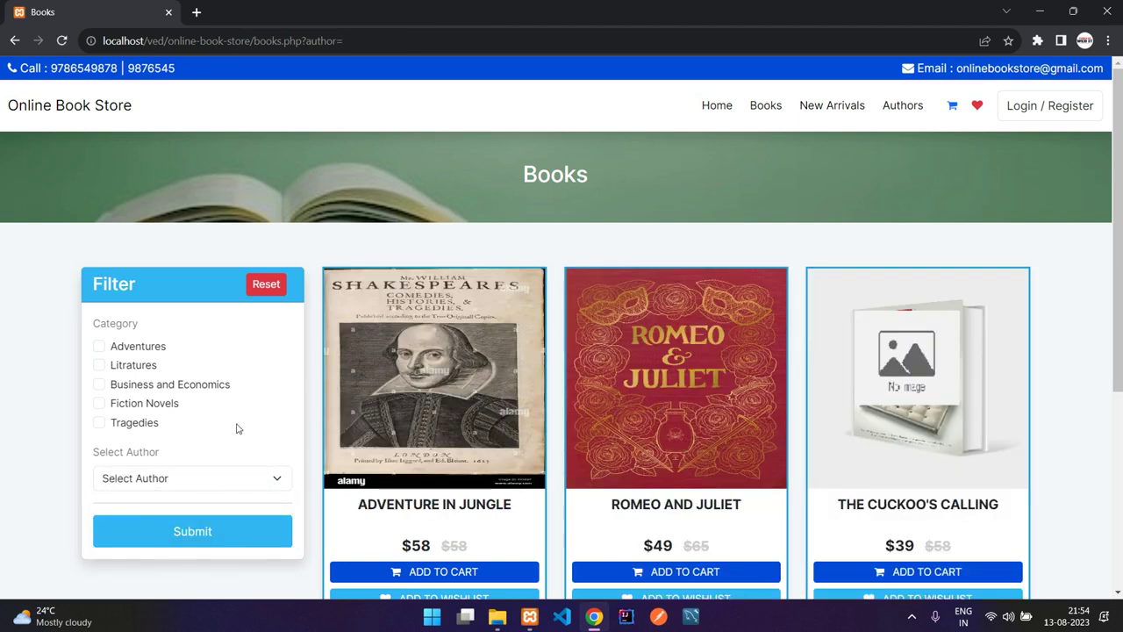
left_click(172, 474)
left_click(173, 474)
- Filter by Adventures category and author Robert together, which finds no books
left_click(133, 350)
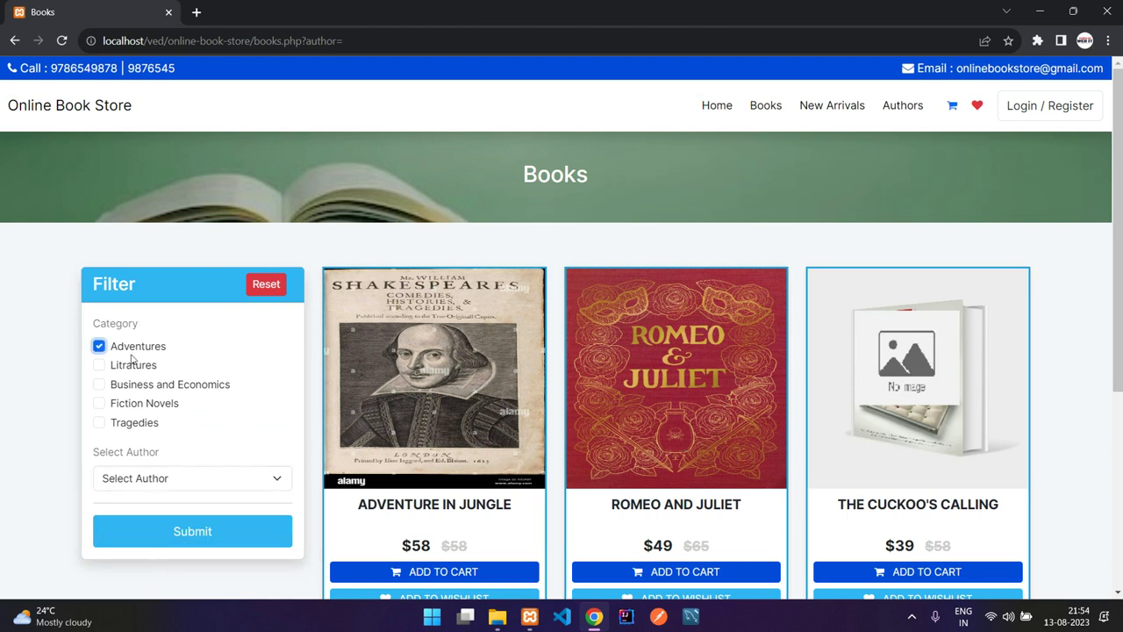
left_click(166, 477)
left_click(174, 511)
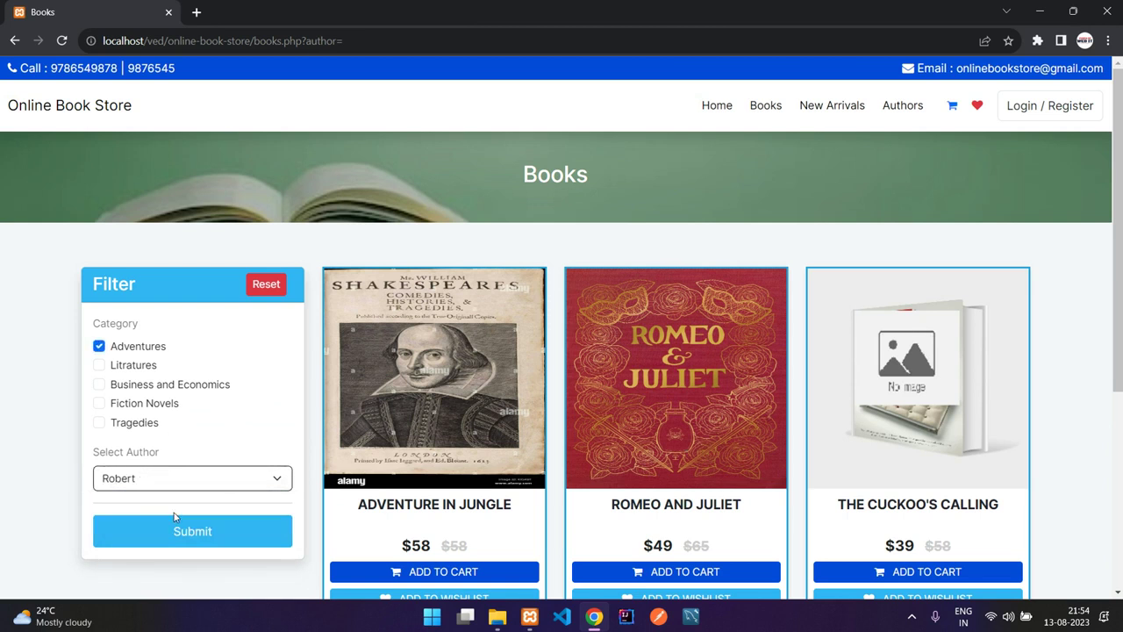
left_click(175, 532)
- Clear both category and author filters so all three books are listed
left_click(100, 349)
left_click(176, 481)
left_click(178, 502)
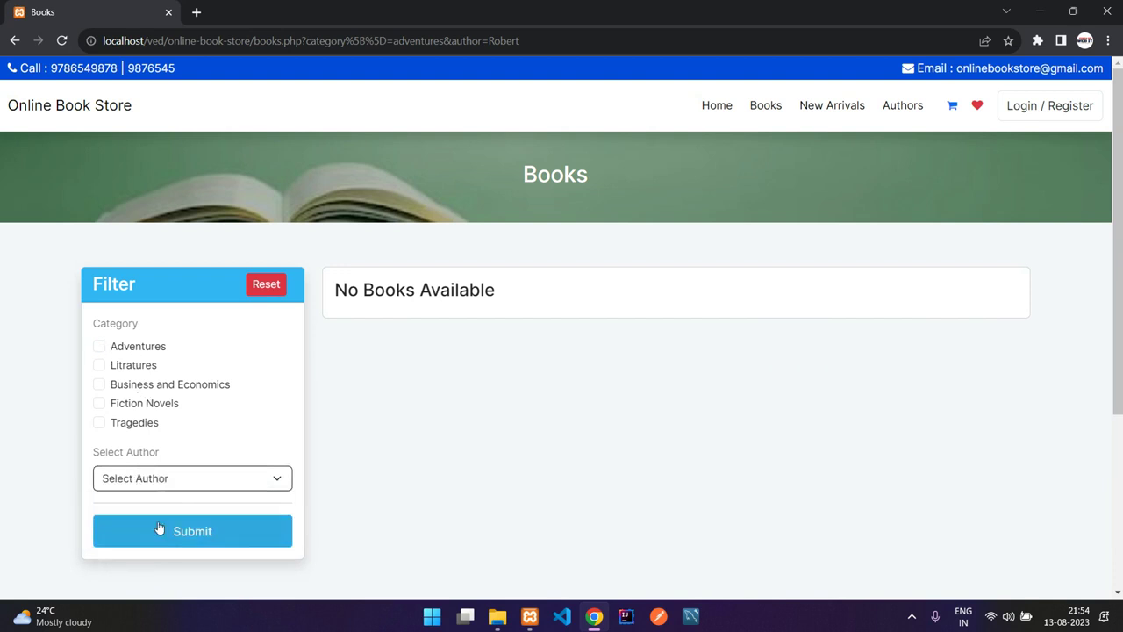
left_click(175, 531)
scroll(601, 400, "down", 2)
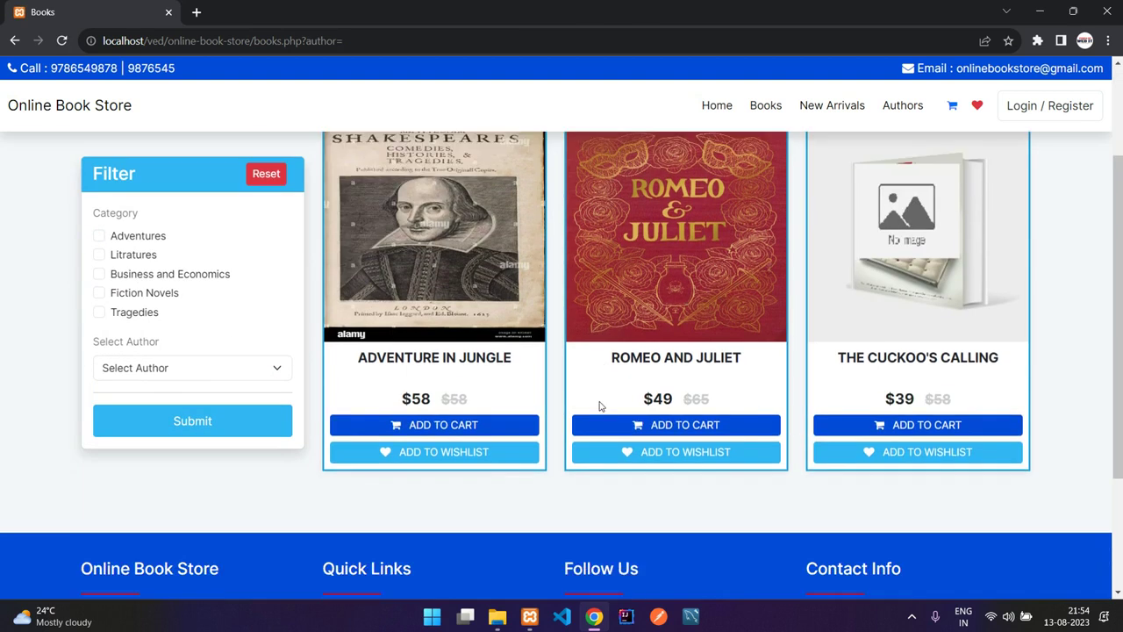
scroll(576, 409, "up", 2)
scroll(724, 222, "down", 2)
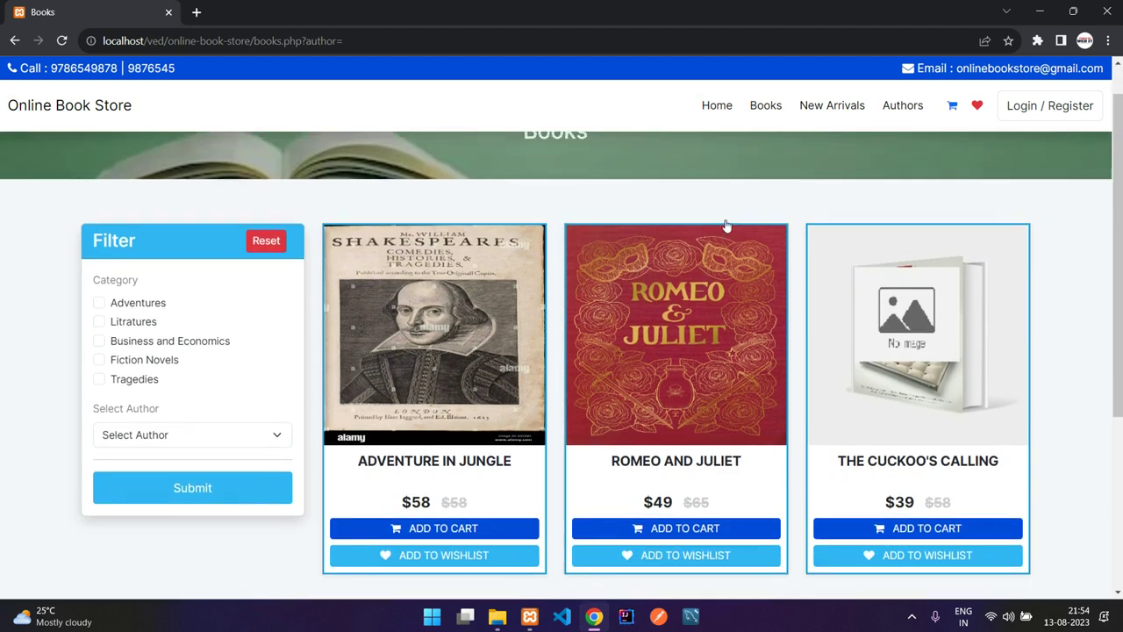
- Look over the New Arrivals page, then return to the full Books catalogue
left_click(816, 117)
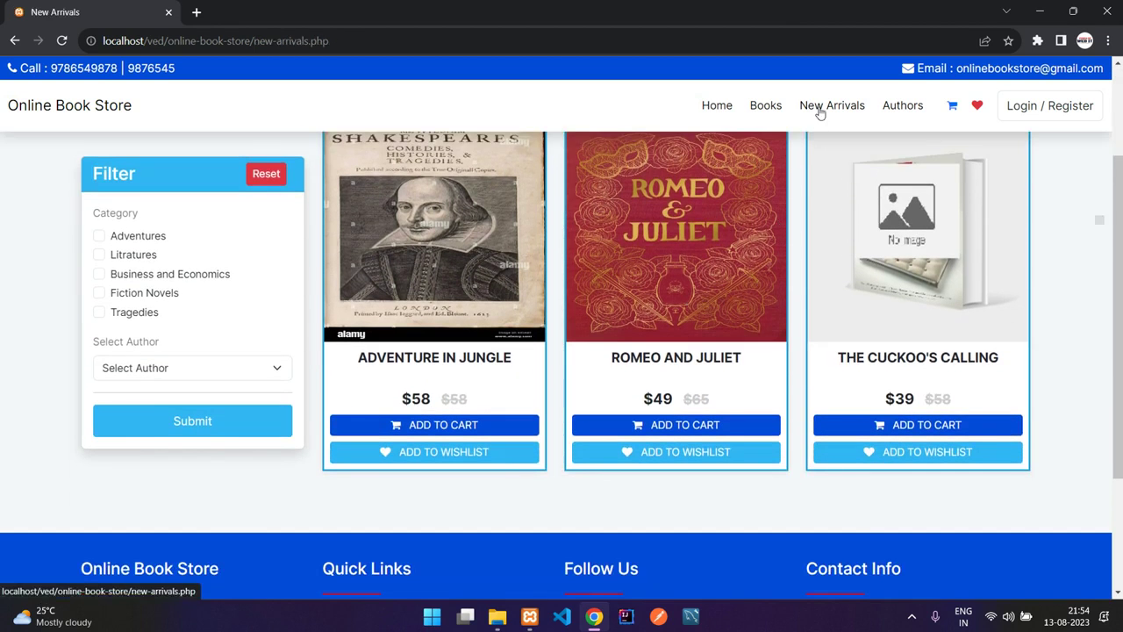
scroll(748, 274, "down", 2)
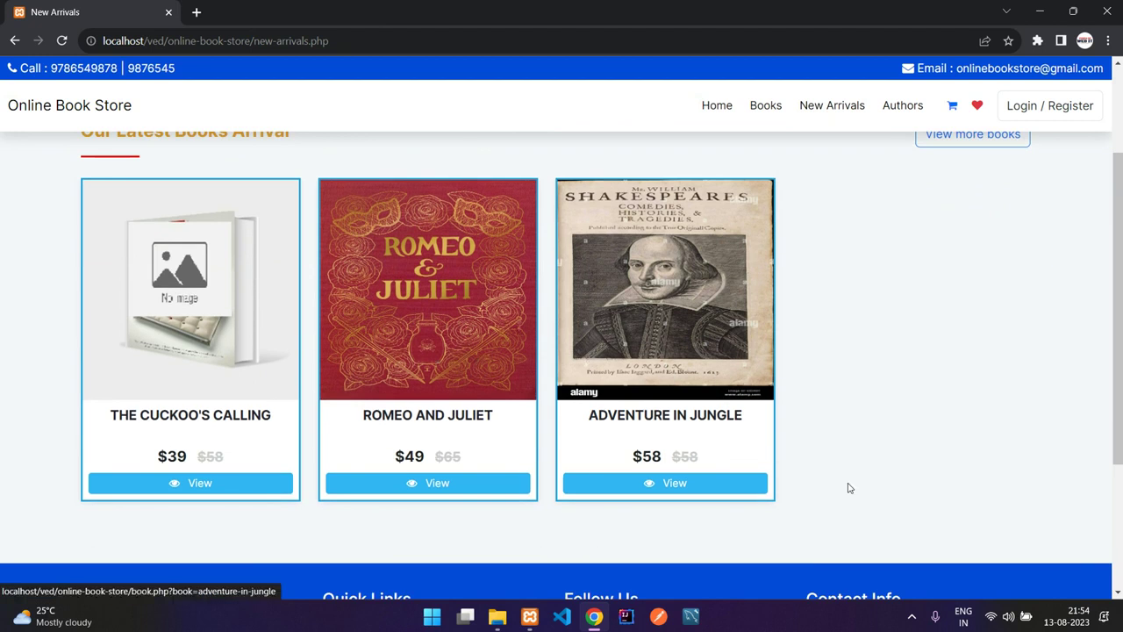
scroll(887, 351, "up", 2)
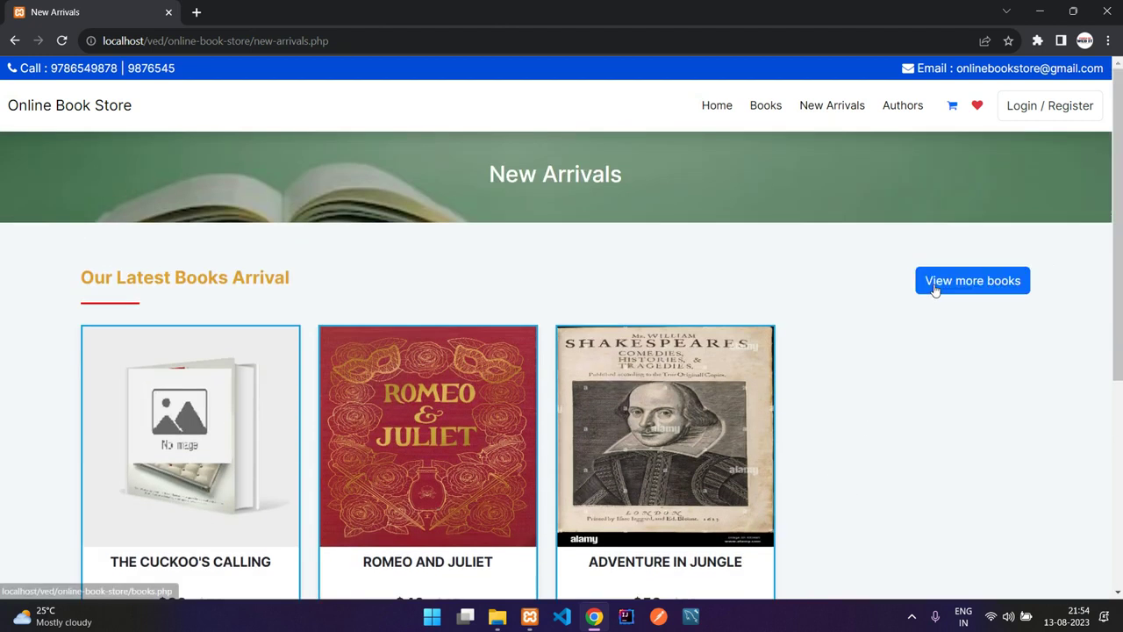
left_click(935, 283)
left_click(764, 106)
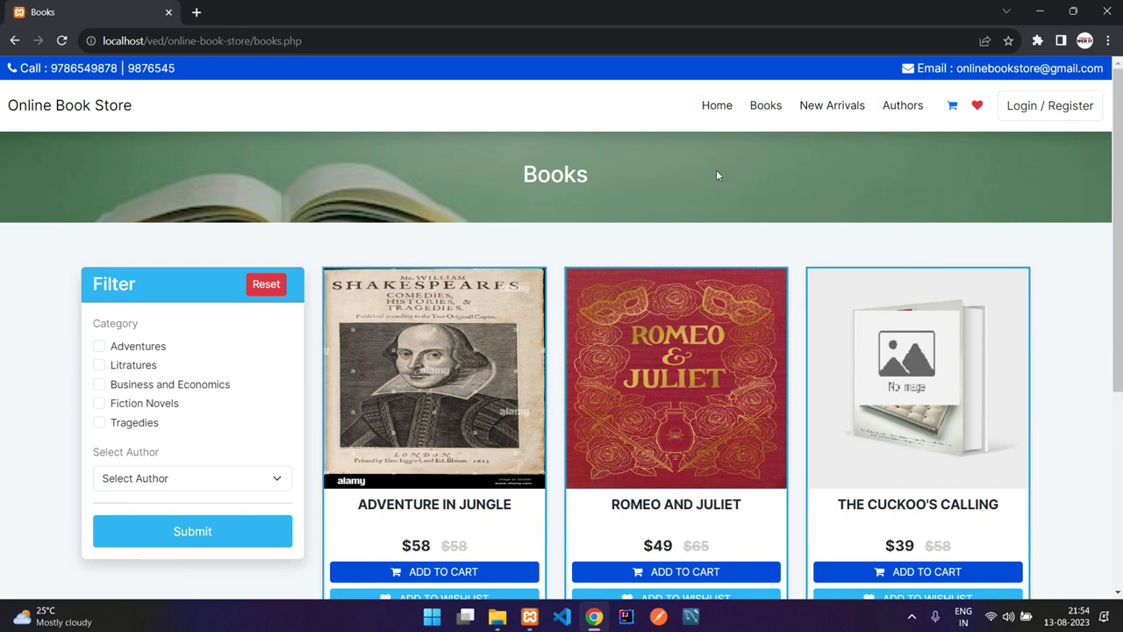
scroll(745, 168, "down", 2)
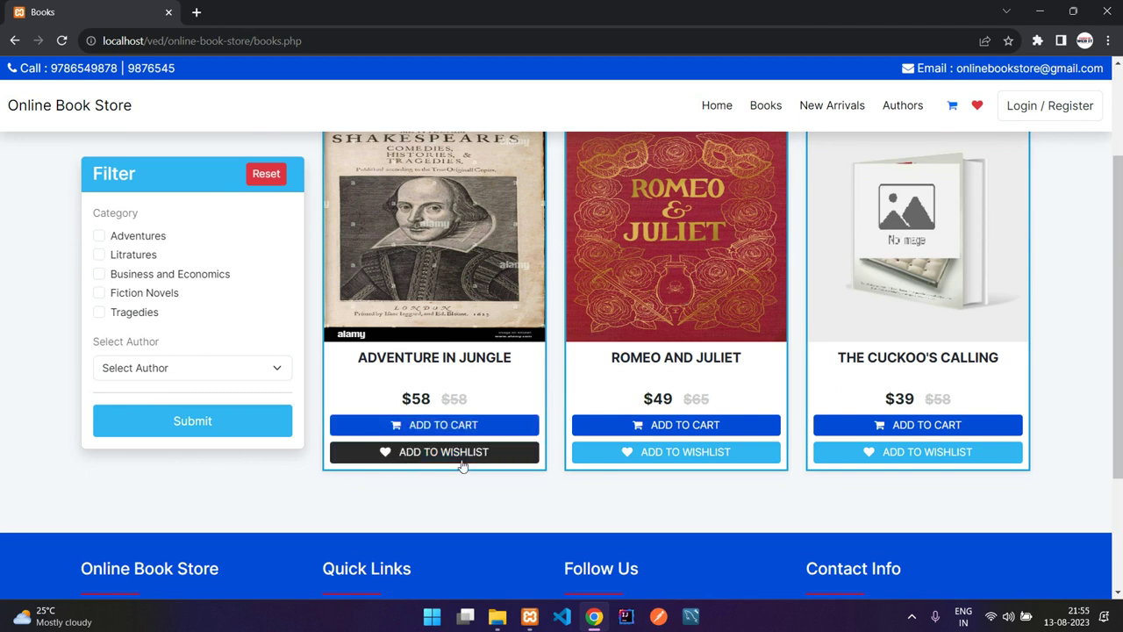
- Try adding Adventure in Jungle to cart and wishlist, then open its detail page
left_click(438, 430)
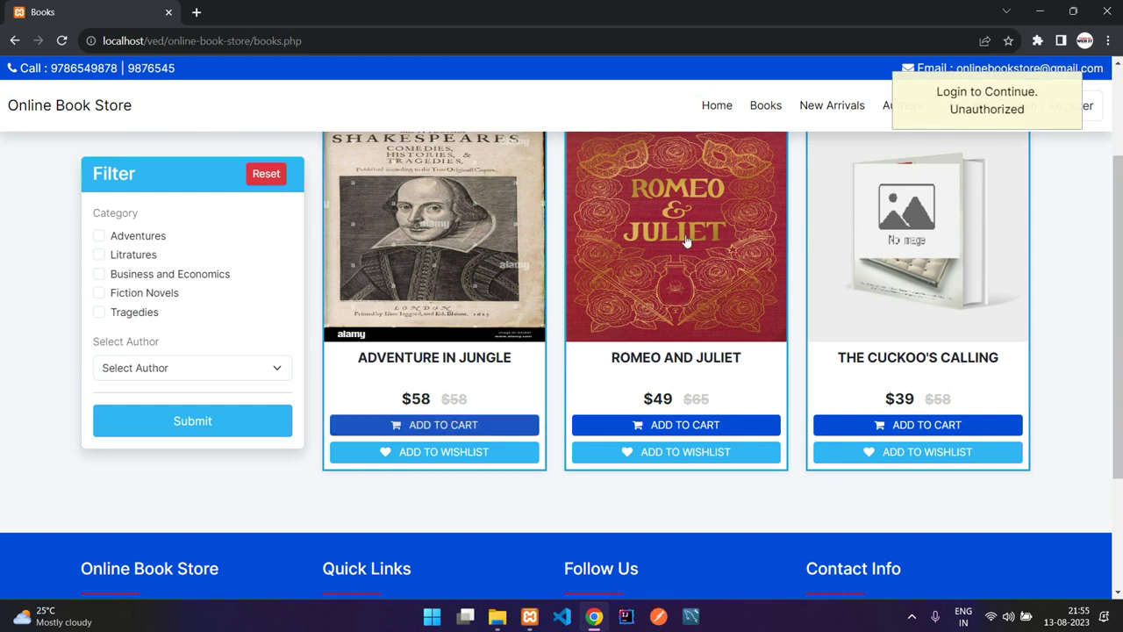
left_click(468, 456)
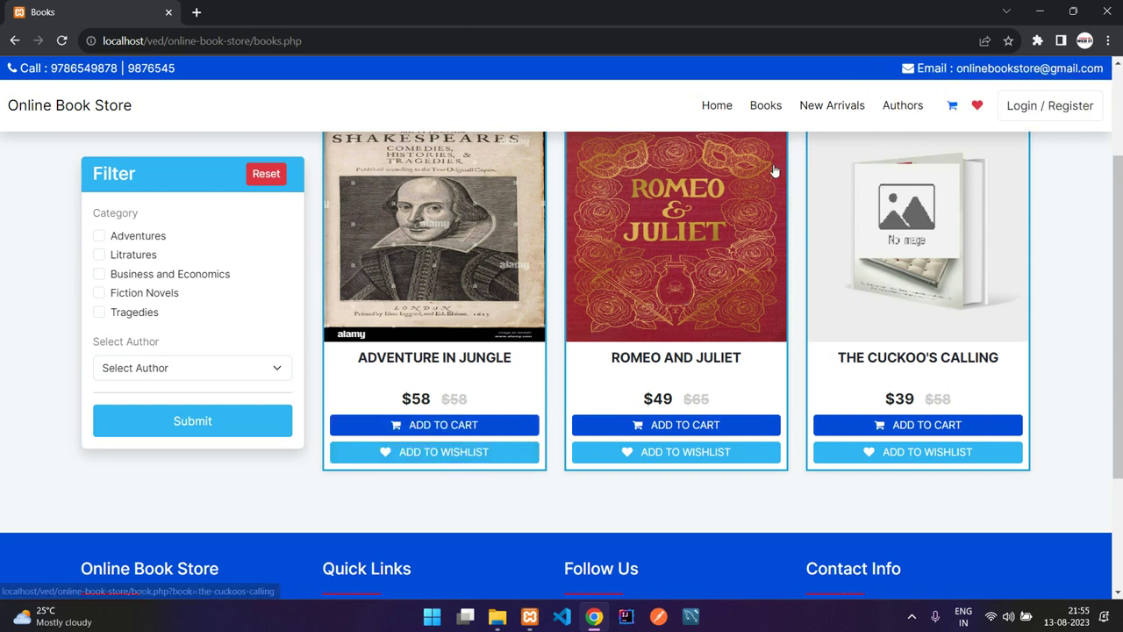
left_click(454, 254)
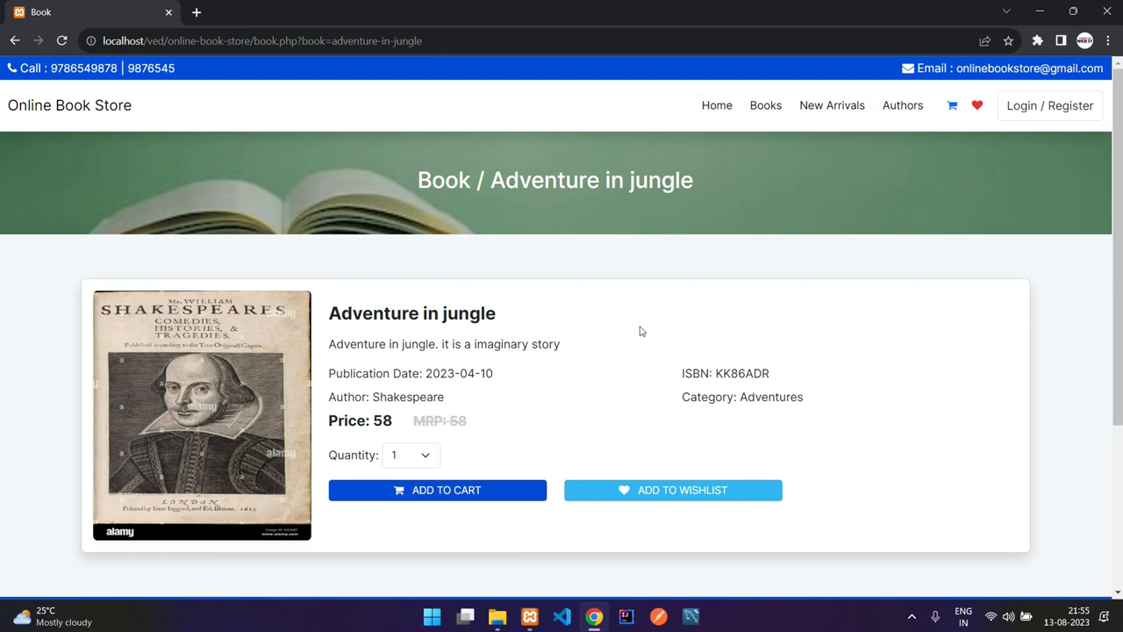
- Leave the quantity unchanged, go back to Books, and reopen Adventure in Jungle
scroll(641, 331, "down", 2)
left_click(433, 305)
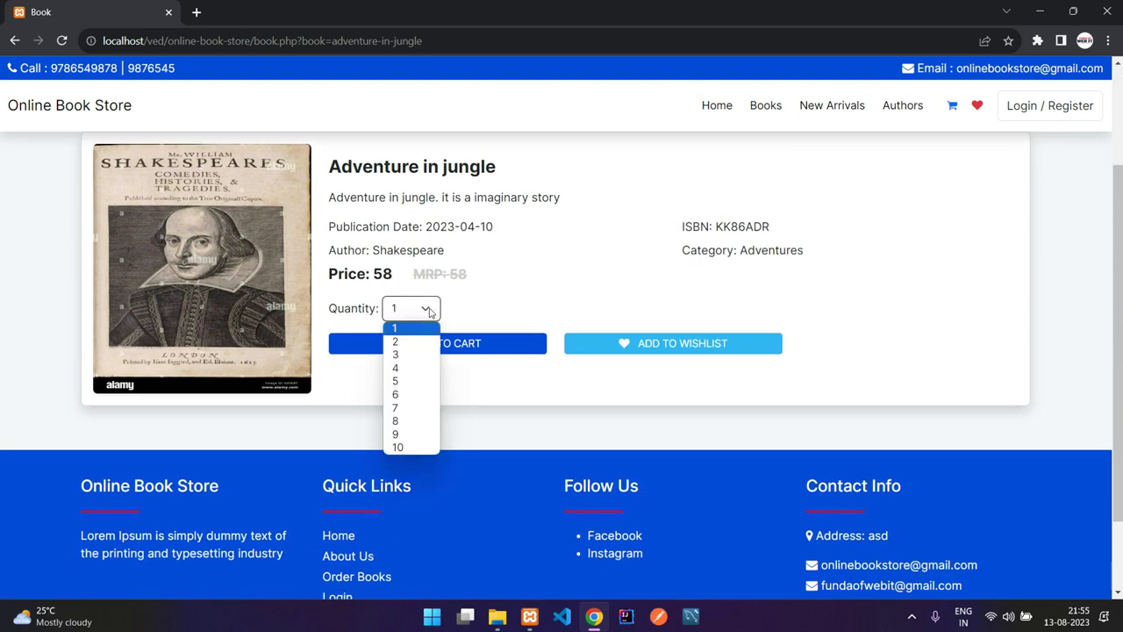
left_click(428, 310)
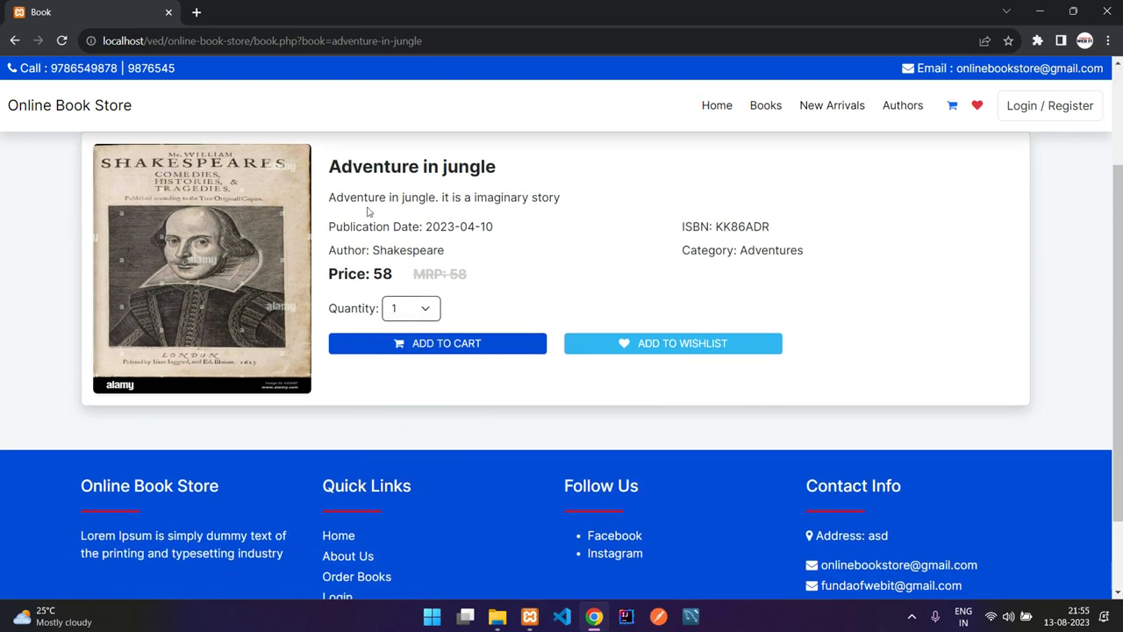
left_click(14, 40)
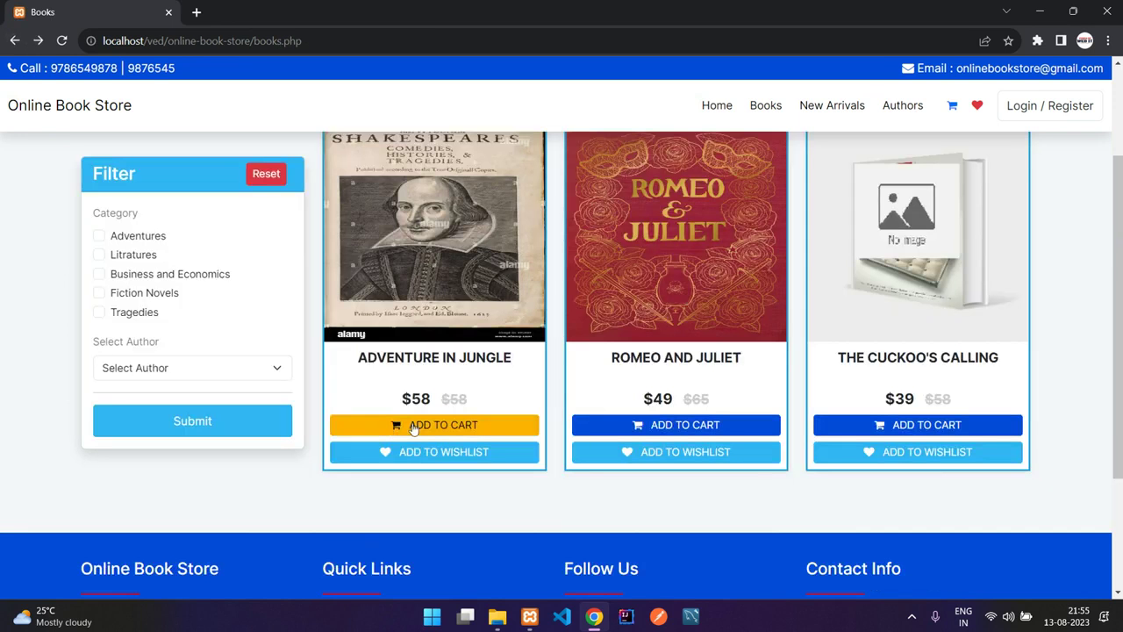
left_click(419, 307)
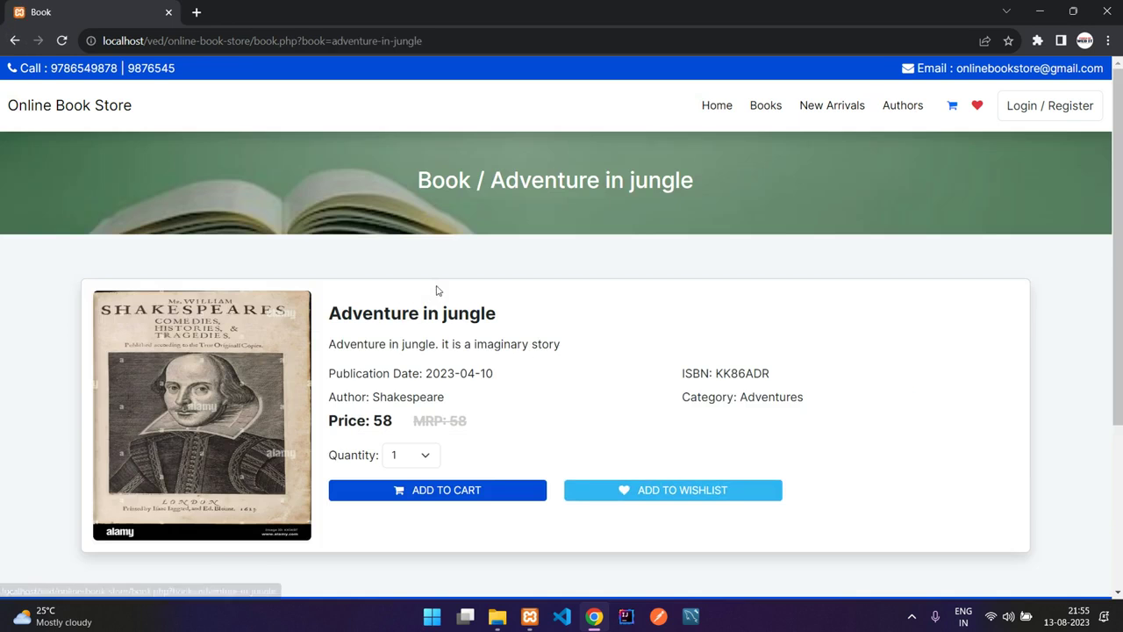
- Try adding 2 copies of Adventure in jungle to the cart, then go to Authors
scroll(412, 360, "down", 1)
left_click(433, 377)
left_click(400, 408)
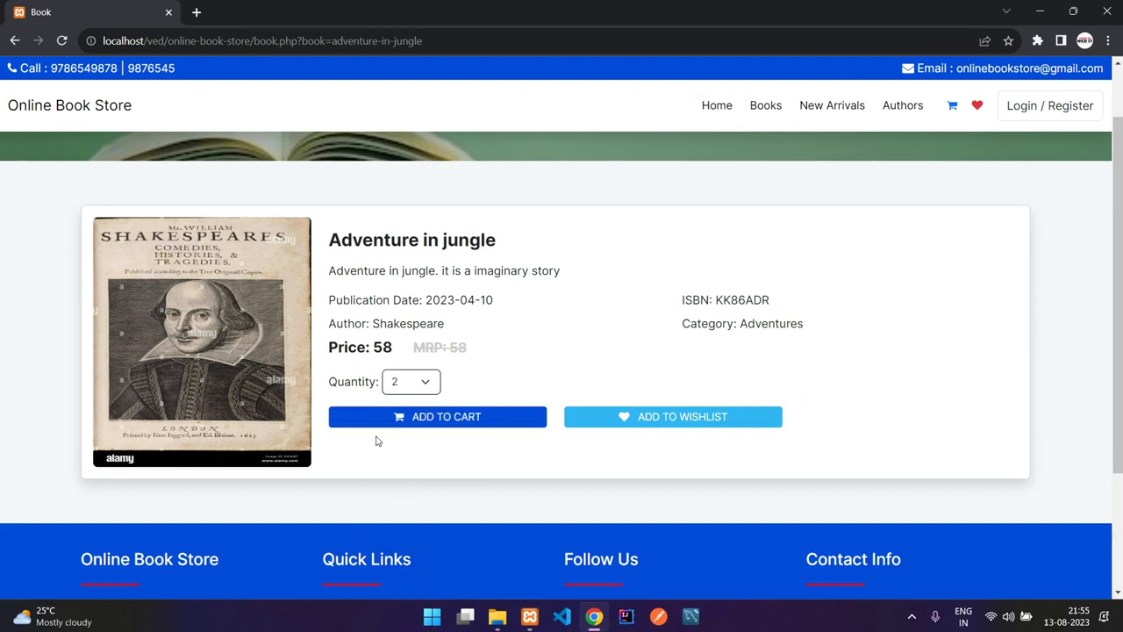
left_click(449, 425)
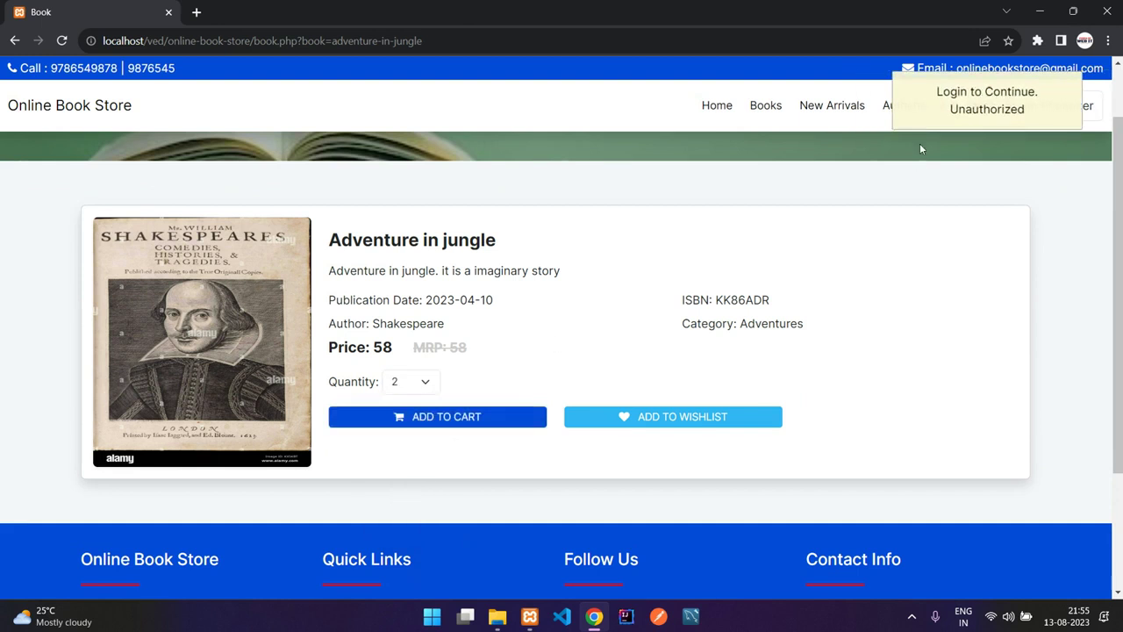
left_click(908, 107)
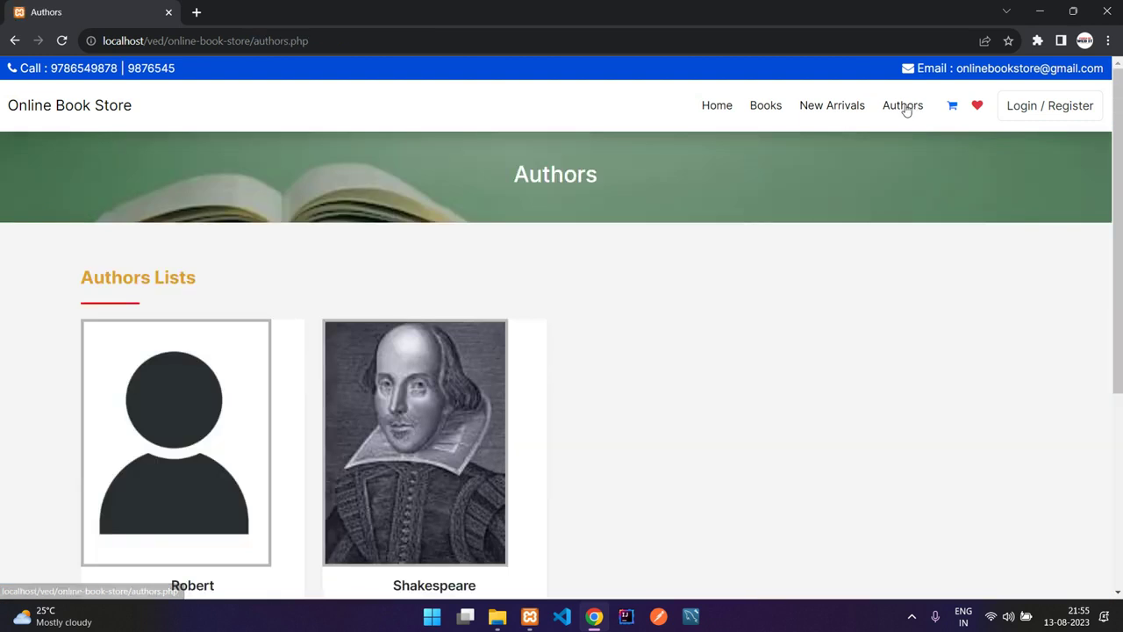
- View Shakespeare's books, return to the authors list, and open the cart, reaching the login page
scroll(726, 197, "down", 2)
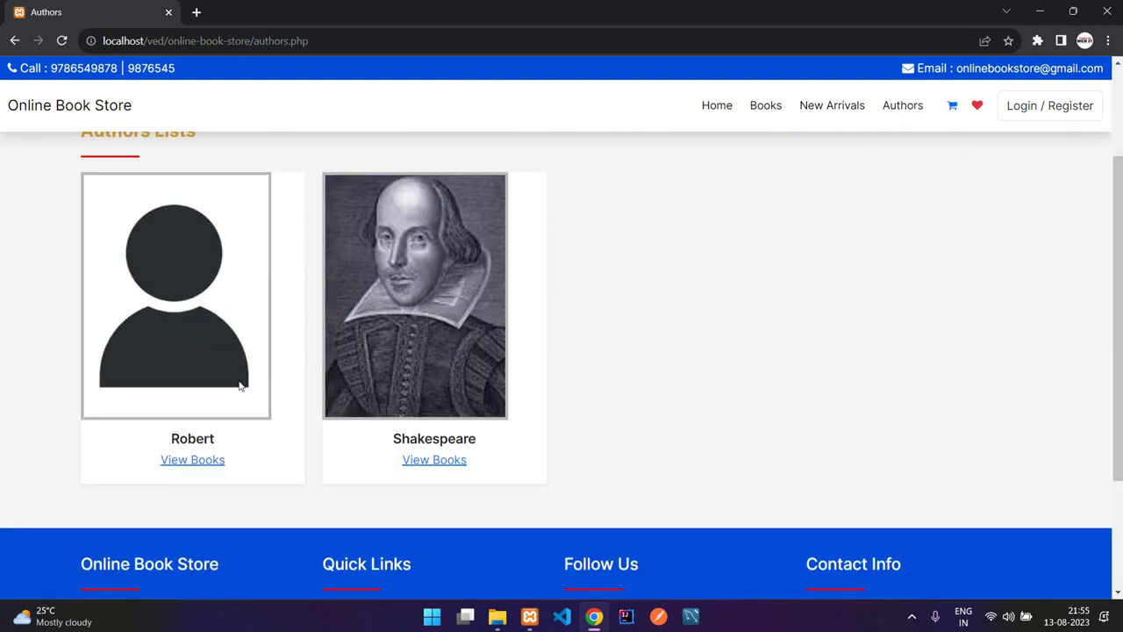
left_click(436, 461)
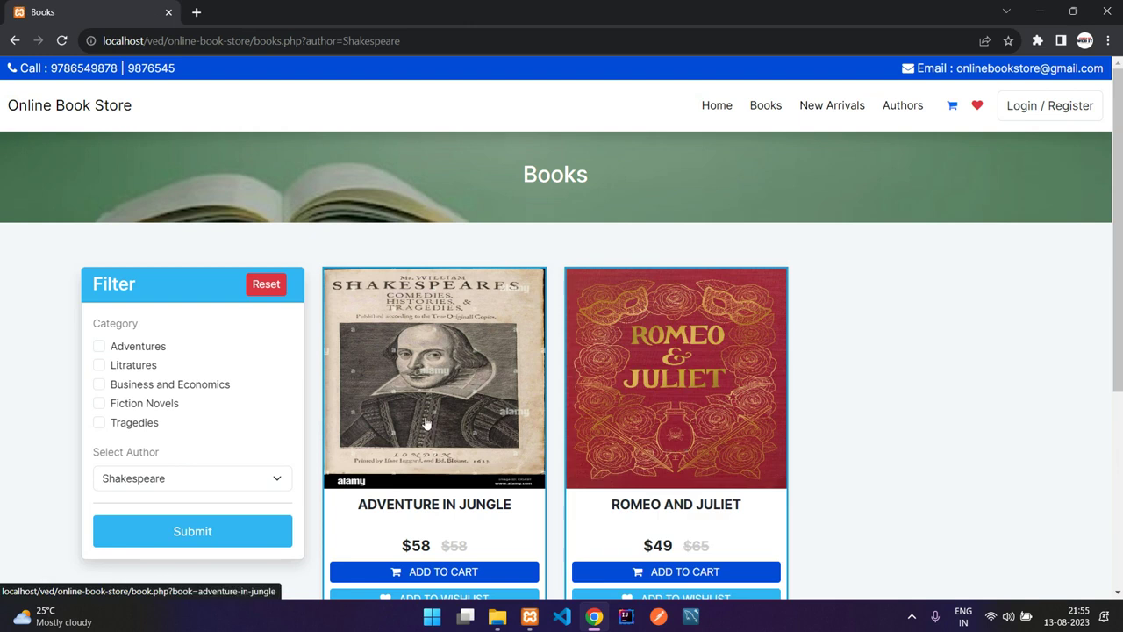
left_click(15, 40)
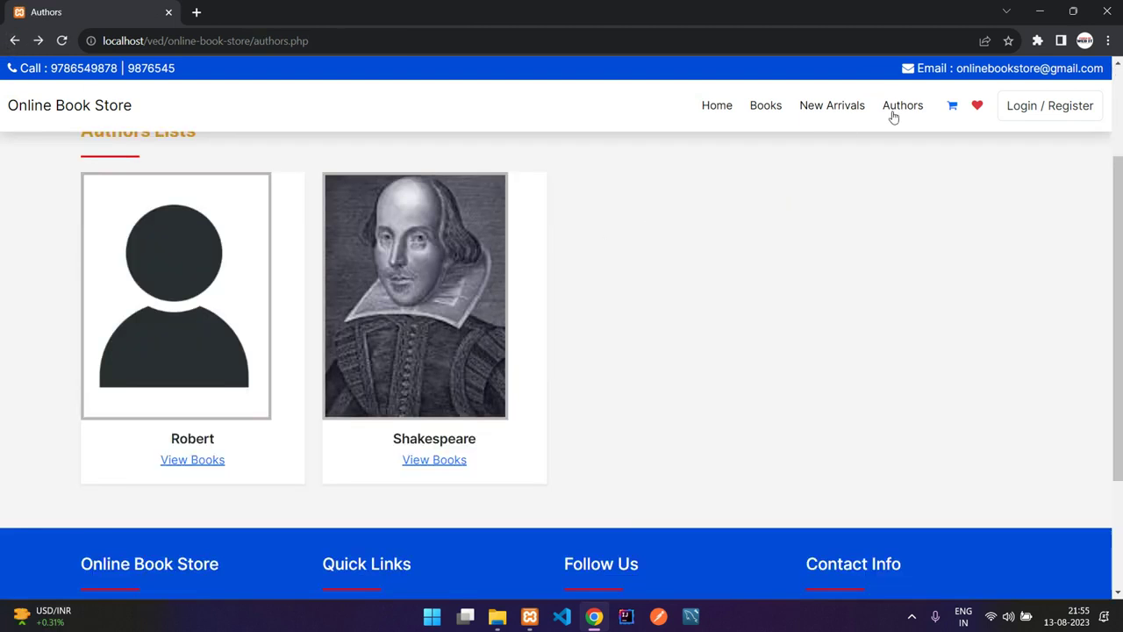
left_click(953, 106)
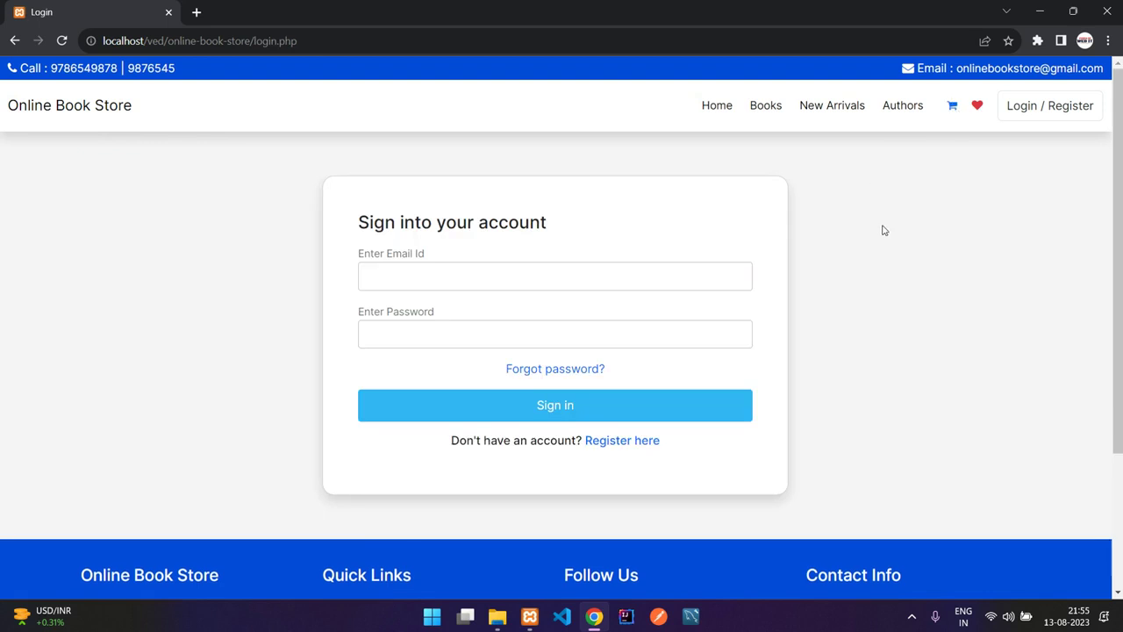
- Go from the login page to the Sign Up form for a new account
left_click(529, 269)
left_click(1048, 120)
left_click(629, 441)
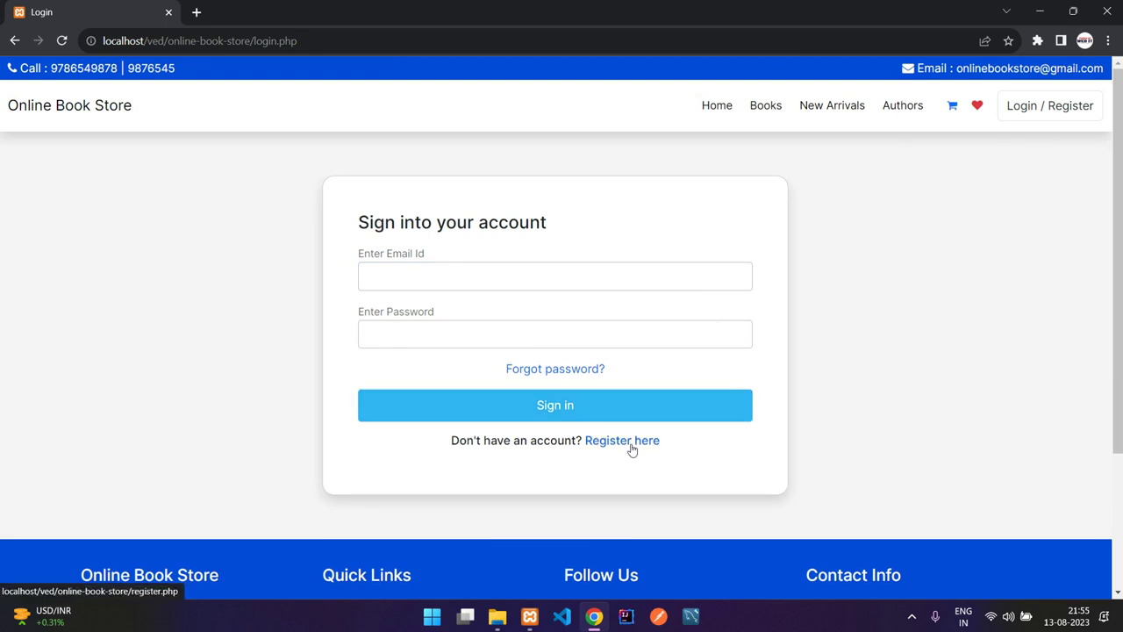
- Fill in name, phone, email and password, correcting the name field, and register
left_click(510, 275)
type("user@")
type("gmail.com")
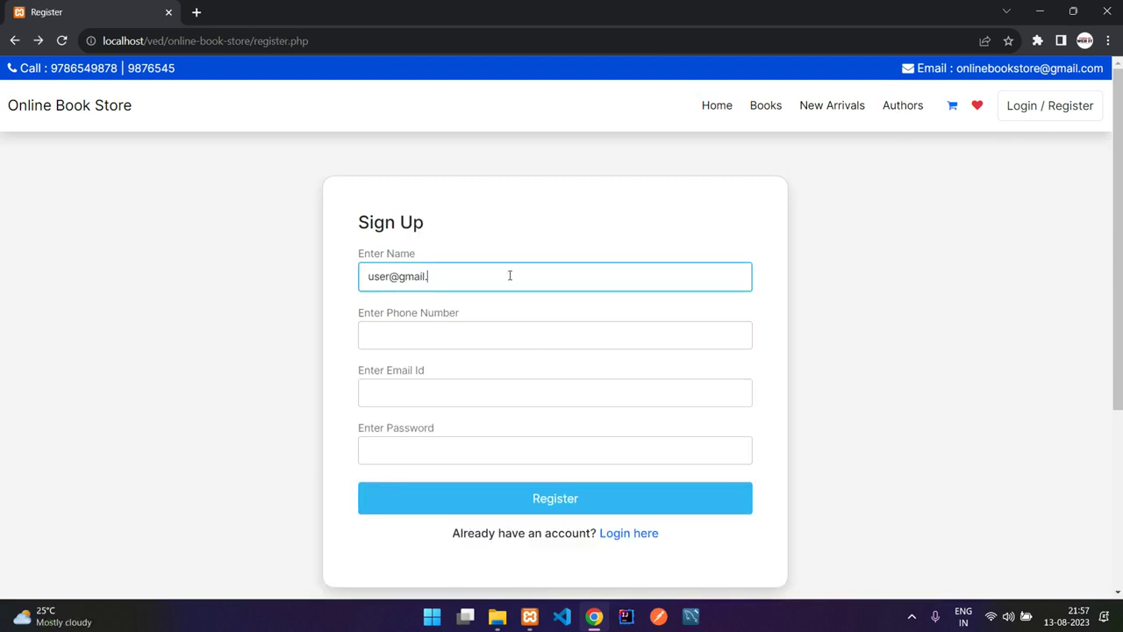
key("Tab")
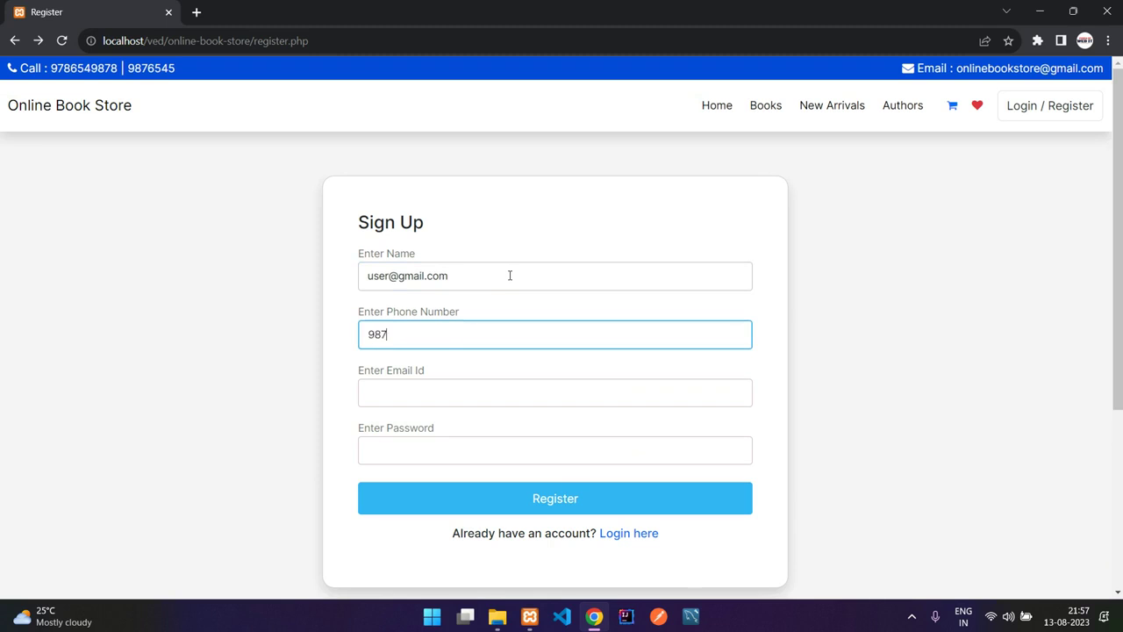
key("Tab")
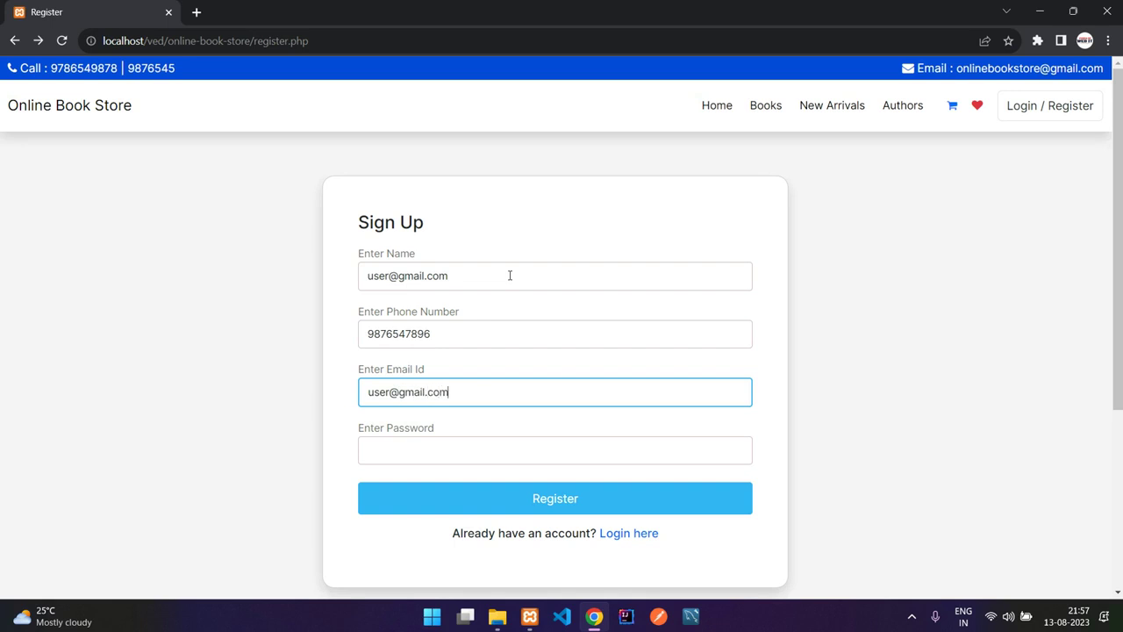
left_click_drag(510, 276, 363, 277)
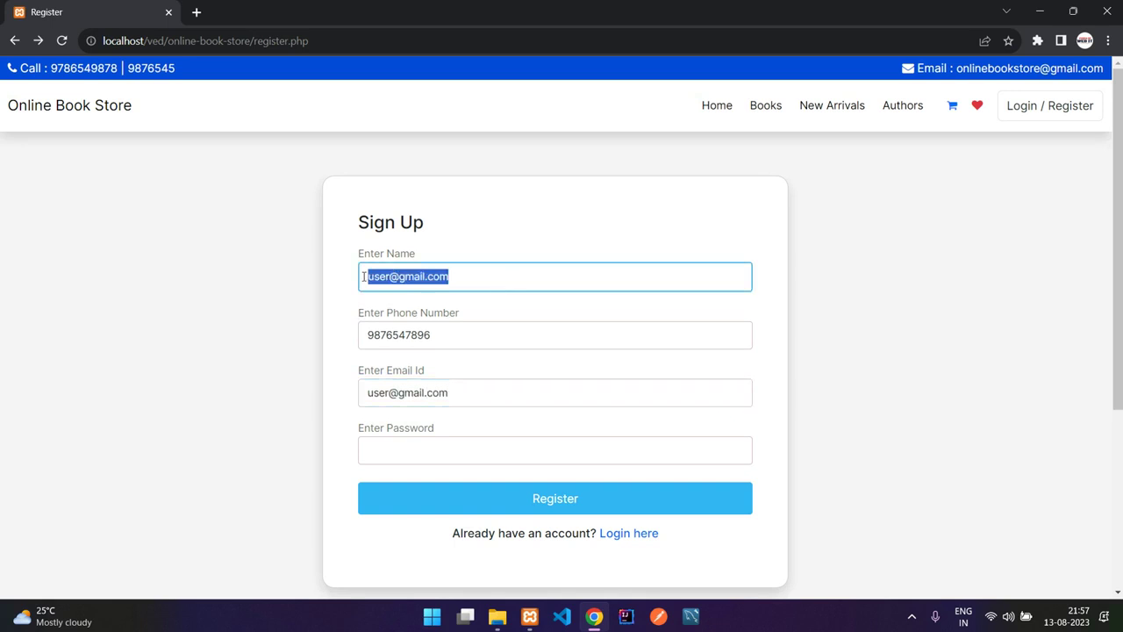
type("user")
left_click(460, 443)
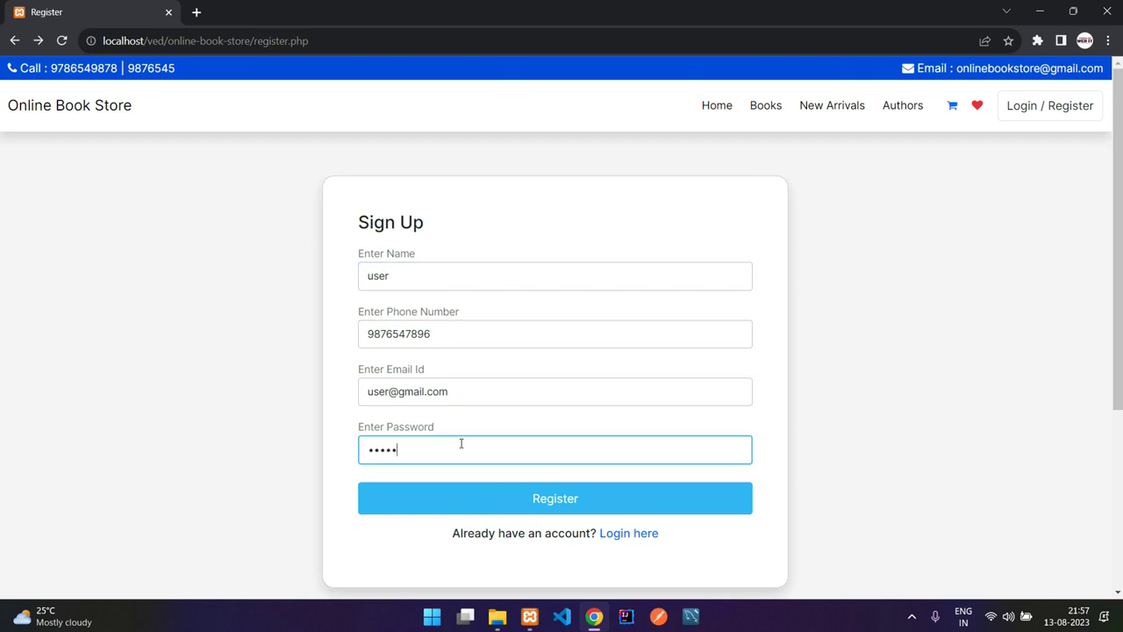
left_click(492, 500)
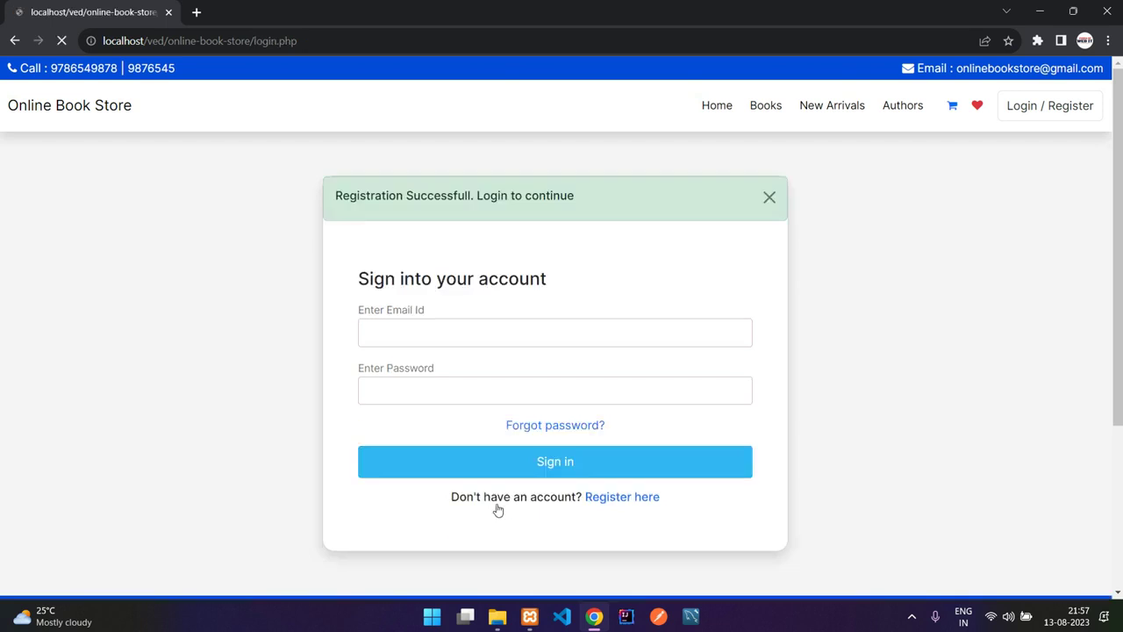
- Sign in with the new account's email and password, and dismiss the Login Successful message
left_click_drag(335, 195, 514, 197)
left_click(571, 191)
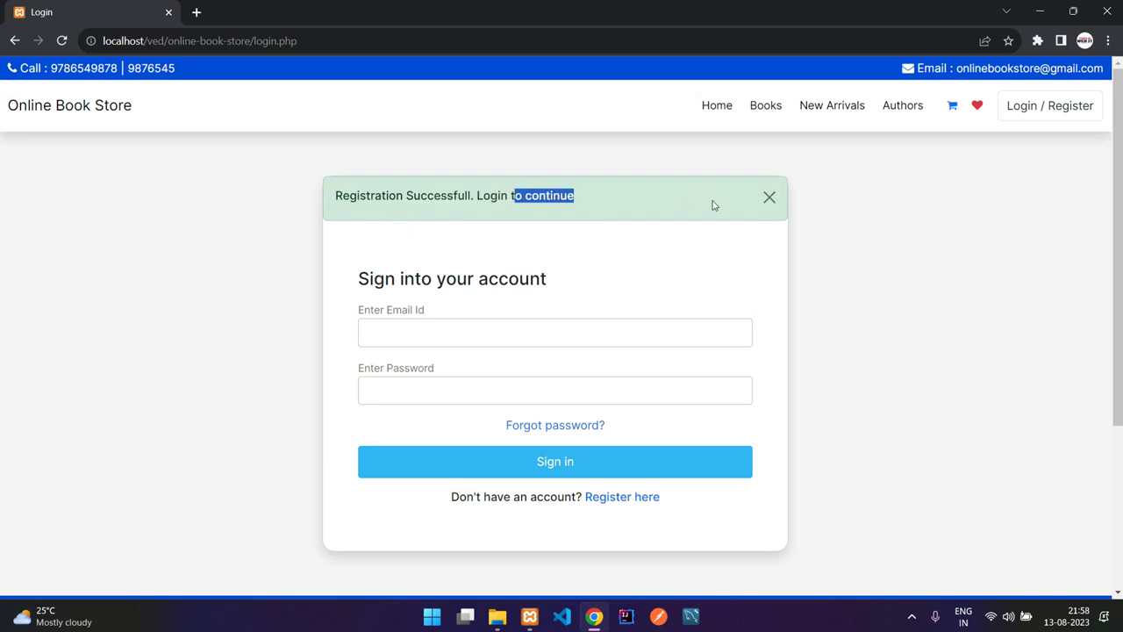
left_click(516, 344)
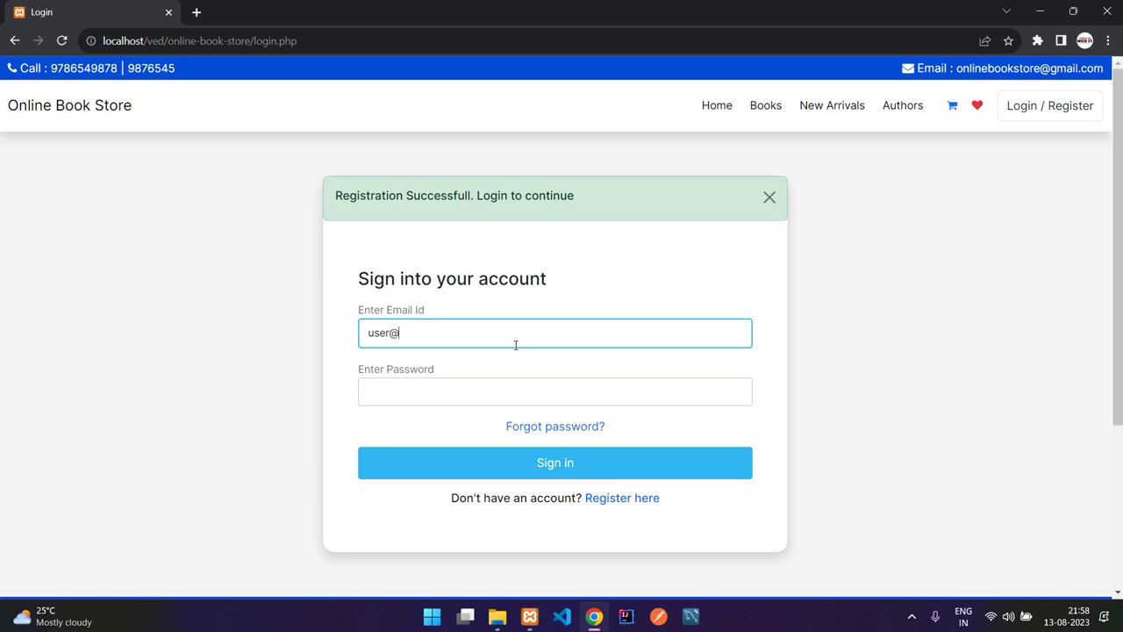
type("user@gmail.com")
key("Tab")
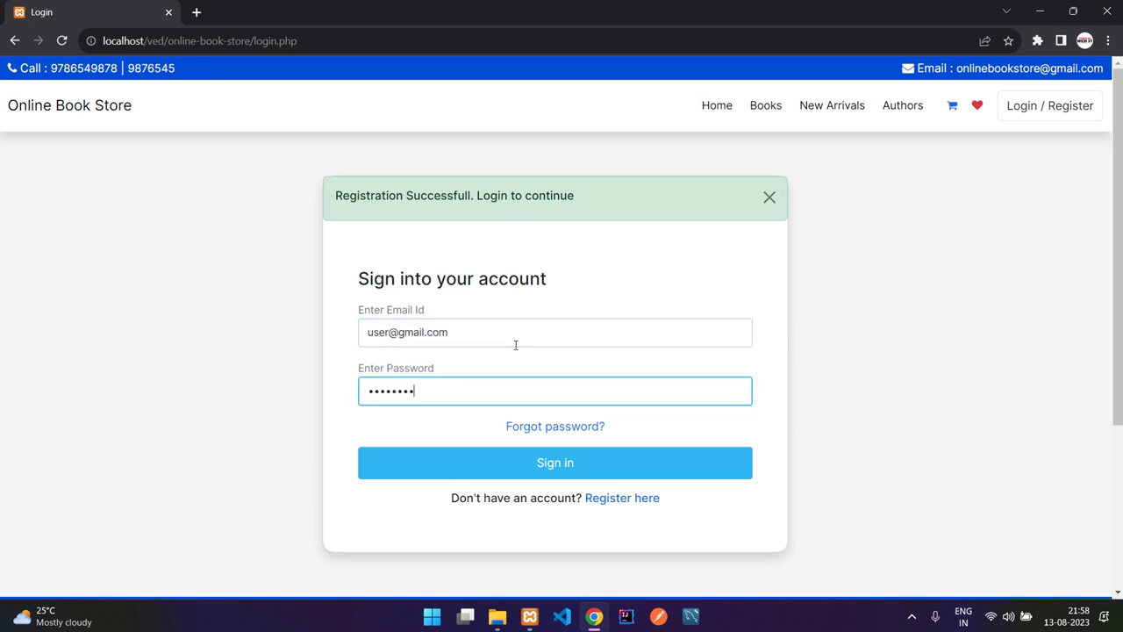
left_click(539, 465)
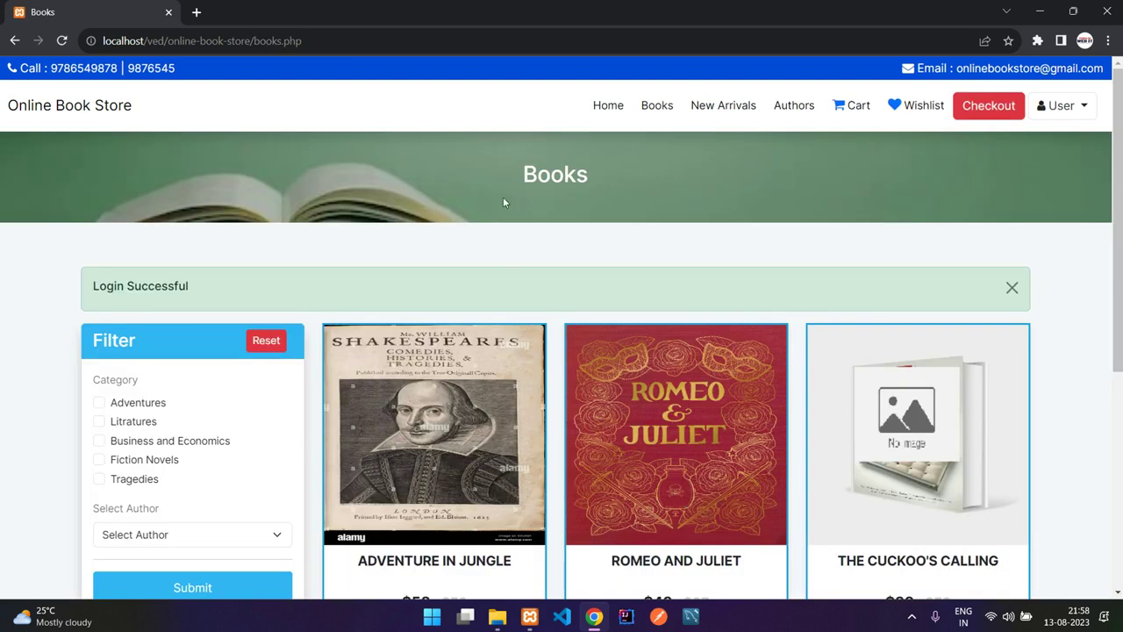
left_click_drag(91, 283, 227, 285)
left_click(227, 285)
left_click(1012, 286)
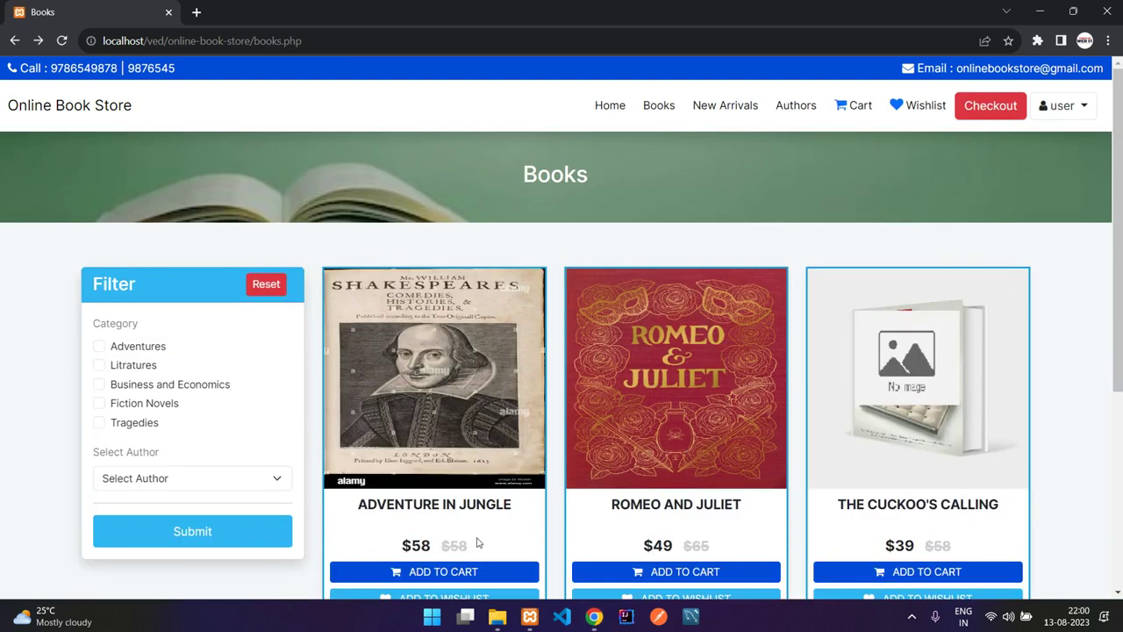
- Add Adventure in Jungle to the cart and view it listed there
left_click(482, 570)
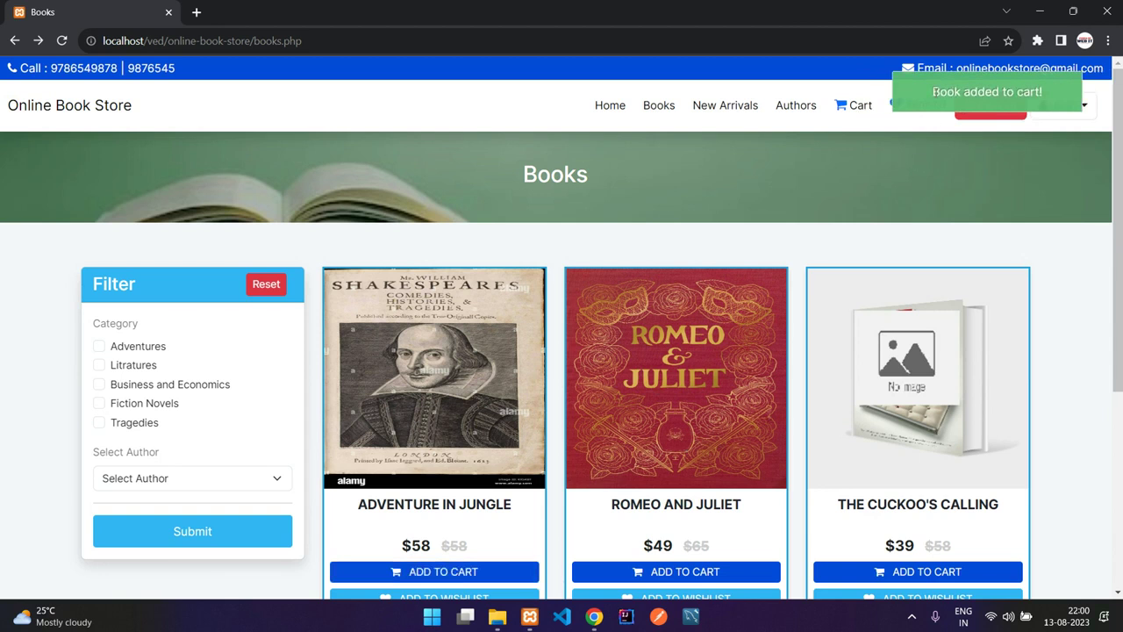
left_click(849, 107)
left_click_drag(147, 375, 366, 381)
left_click(368, 381)
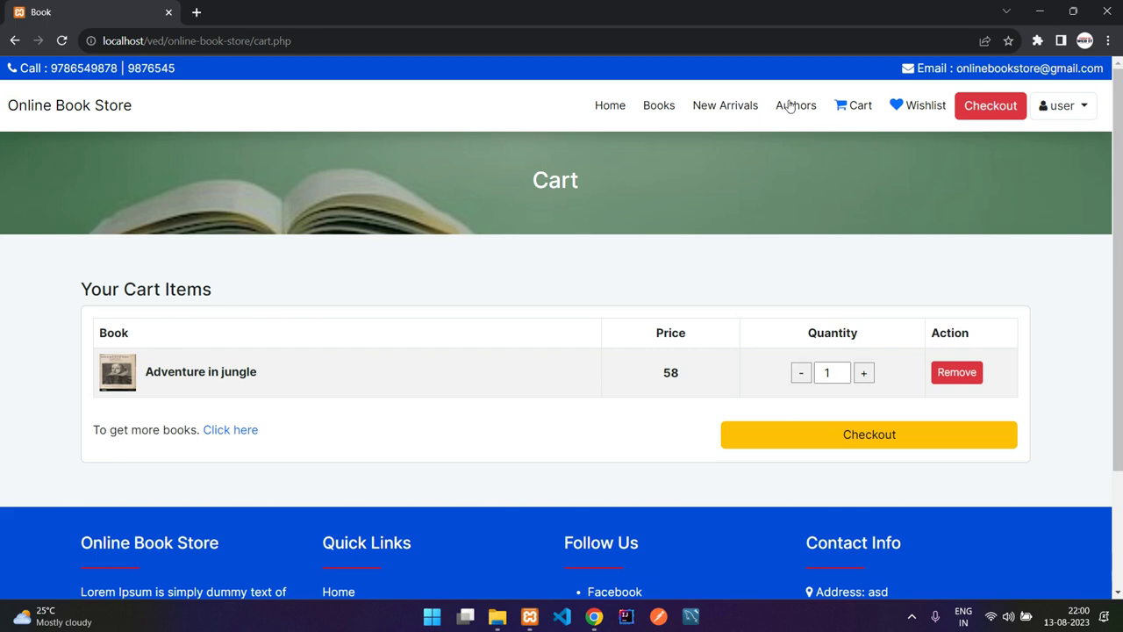
- Add 3 copies of Romeo and Juliet to the cart from its book page
left_click(670, 112)
left_click(664, 352)
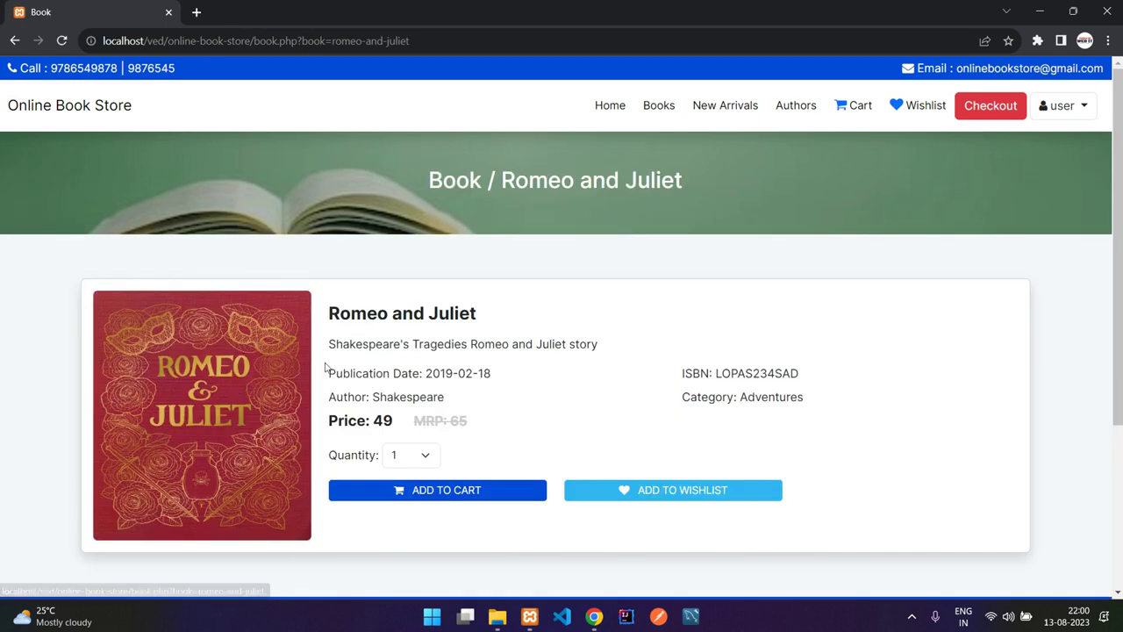
scroll(246, 357, "down", 1)
left_click(423, 382)
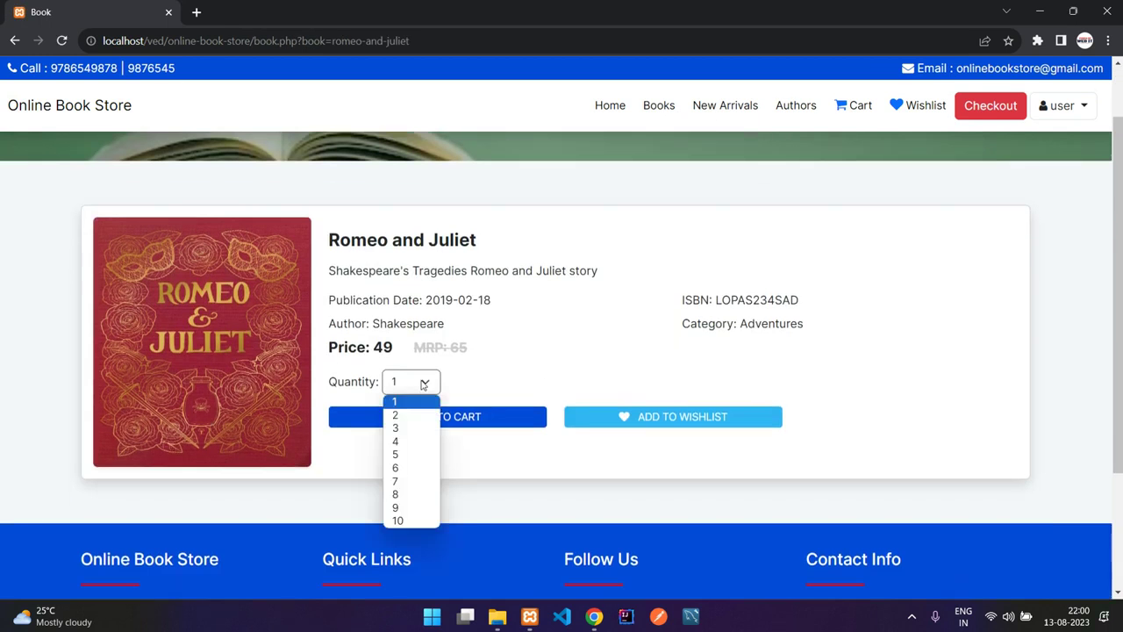
left_click(397, 428)
left_click(491, 421)
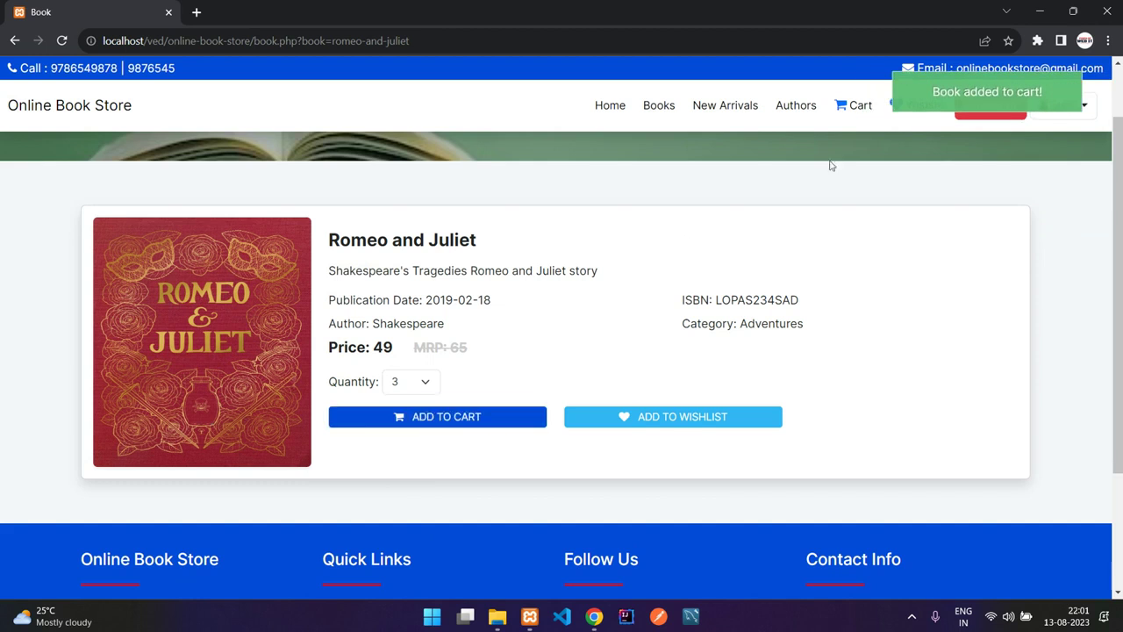
- Adjust the cart to 1 Romeo and Juliet and 2 Adventure in jungle, then checkout
left_click(860, 104)
left_click(801, 423)
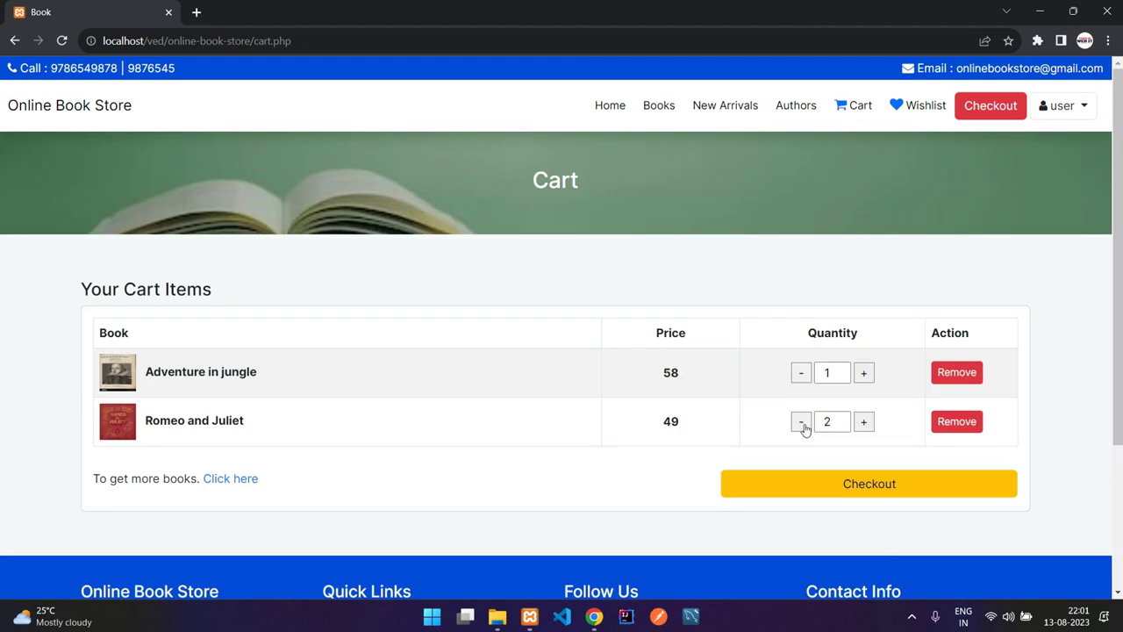
left_click(864, 424)
left_click(800, 424)
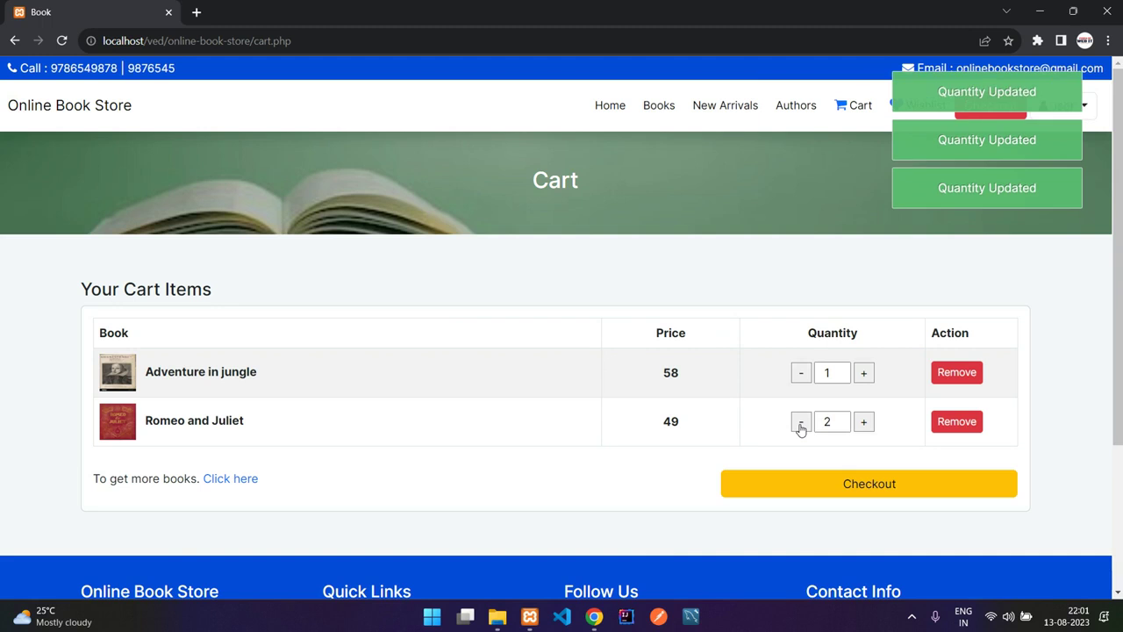
left_click(801, 428)
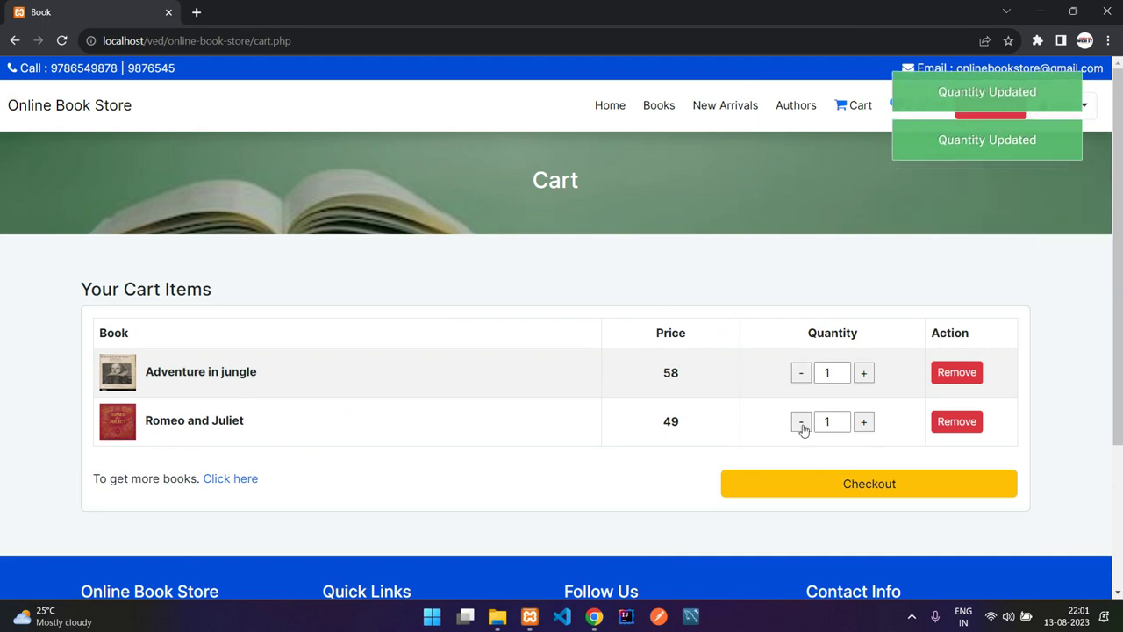
left_click(864, 372)
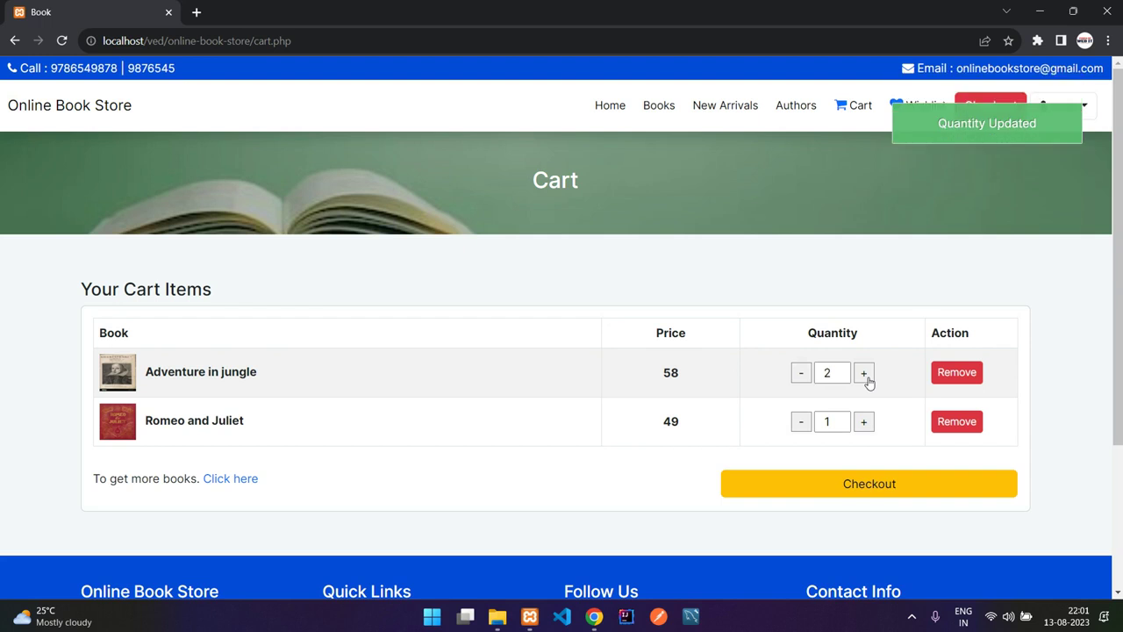
left_click(854, 482)
- Review the two books in the checkout order list
scroll(441, 339, "down", 2)
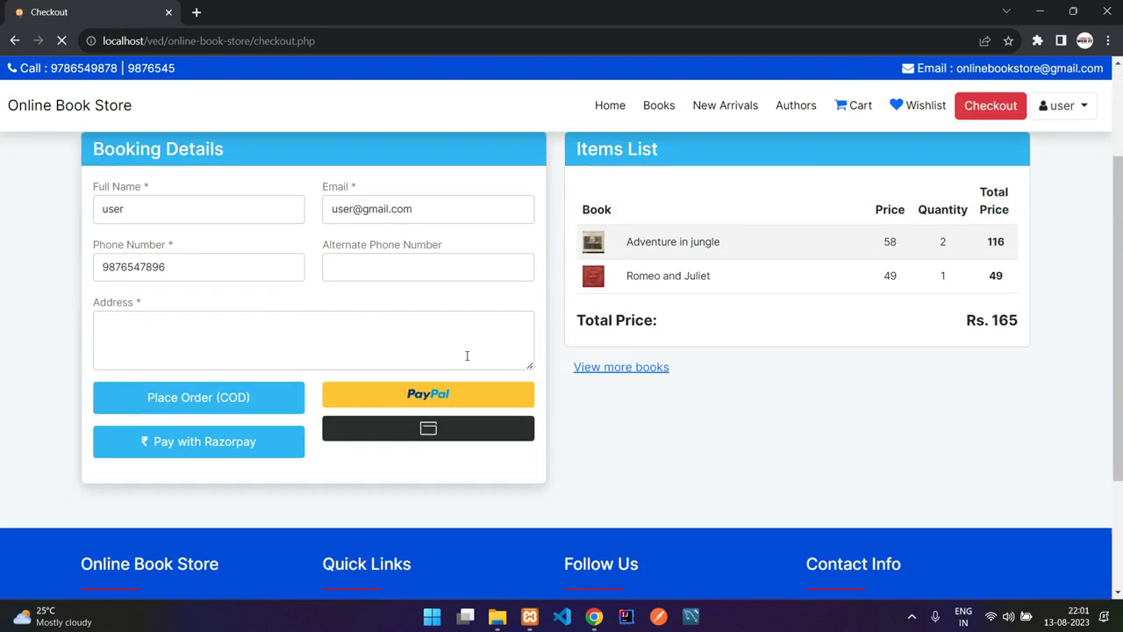
scroll(441, 339, "up", 2)
left_click_drag(656, 392, 742, 418)
left_click(925, 392)
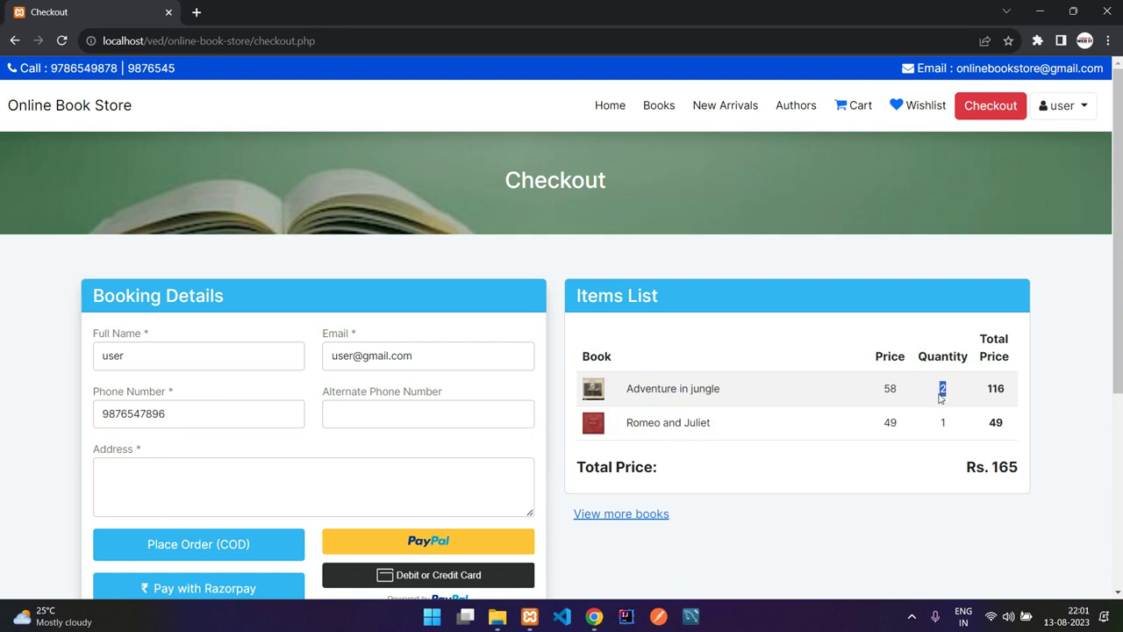
left_click(940, 424)
- Add Adventure in jungle to the wishlist from its New Arrivals book page
left_click(904, 121)
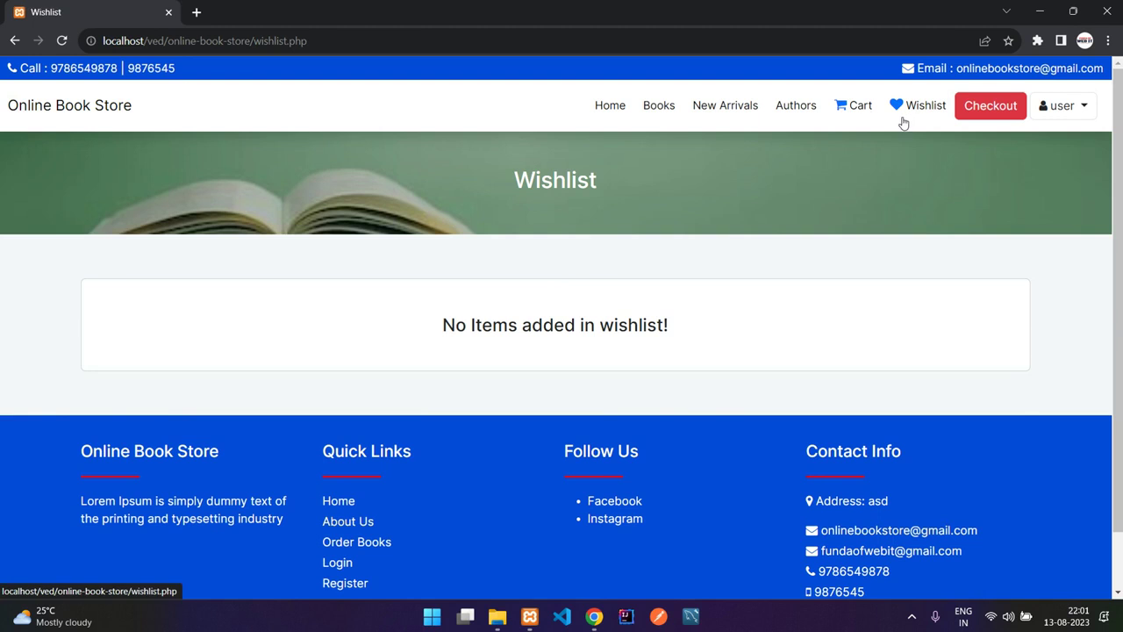
left_click(710, 114)
left_click(640, 365)
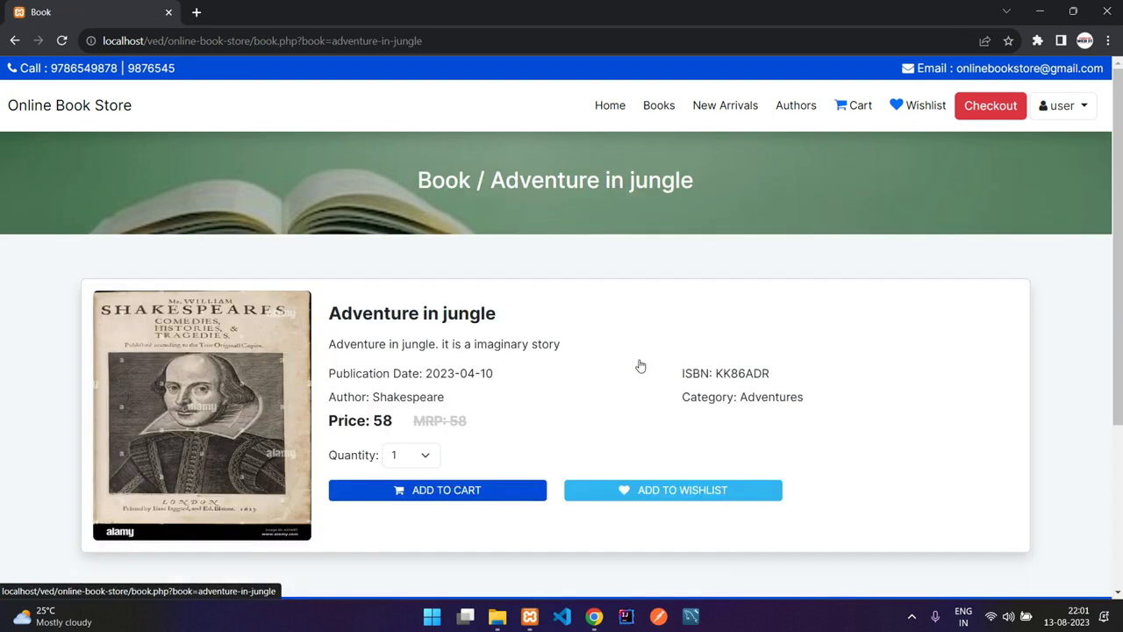
left_click(647, 494)
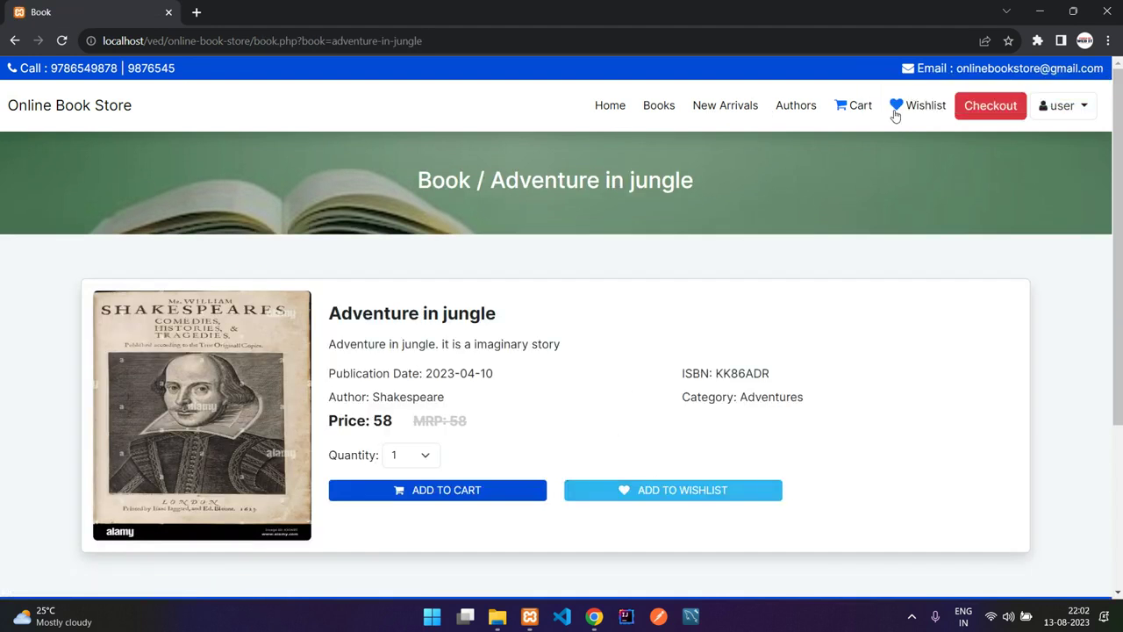
left_click(896, 107)
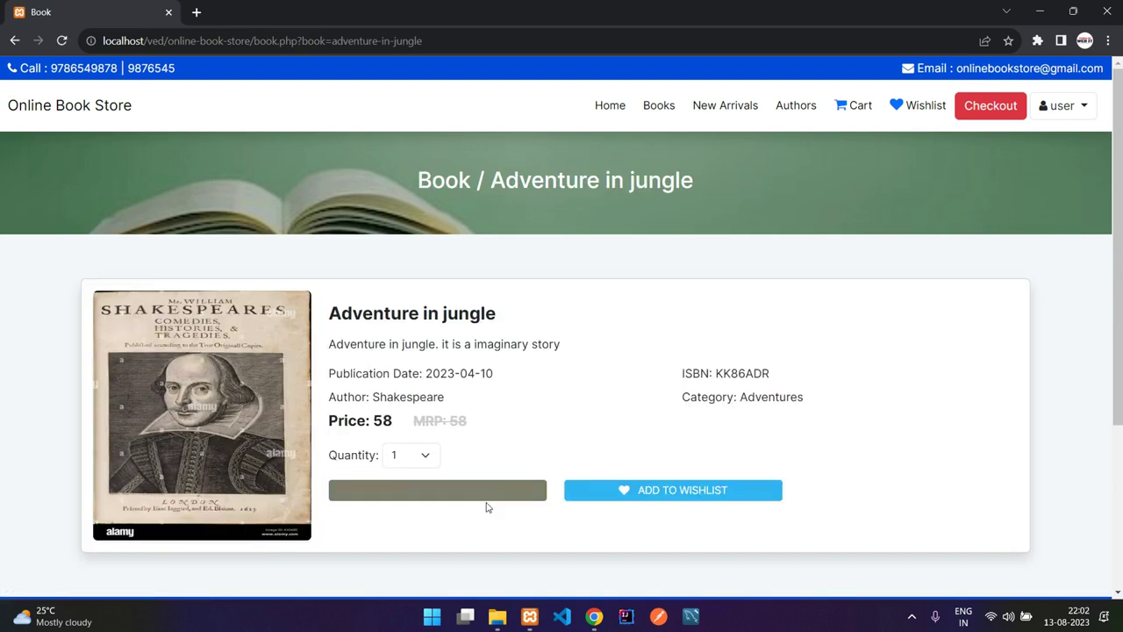
- Remove Adventure in jungle from the wishlist, confirm it is empty, and return to the cart
left_click(919, 107)
left_click(955, 372)
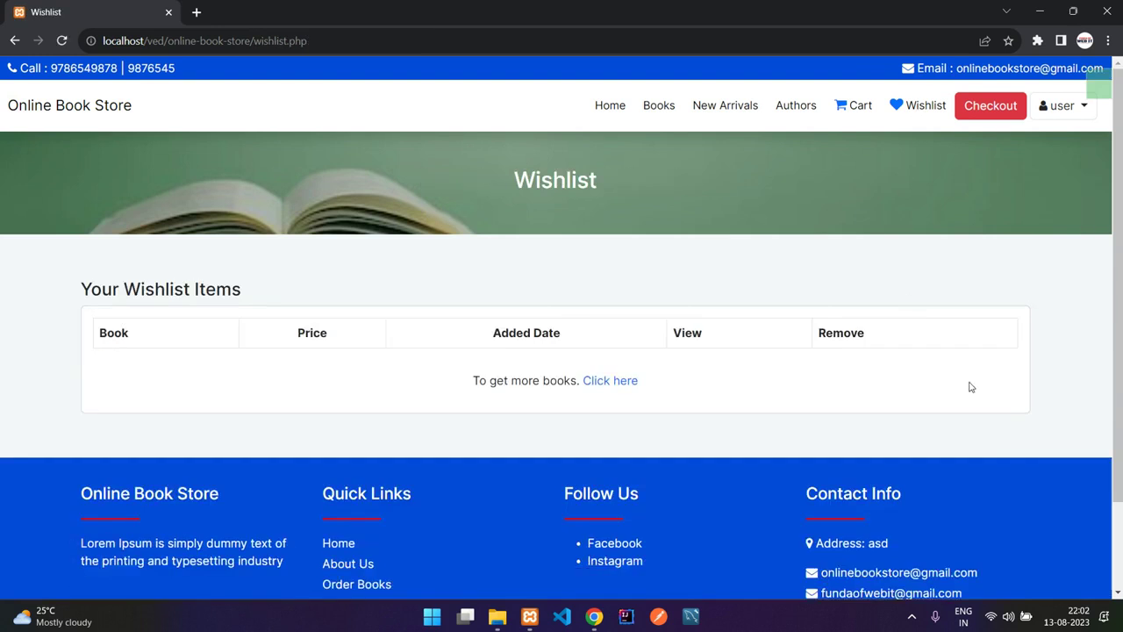
left_click(916, 118)
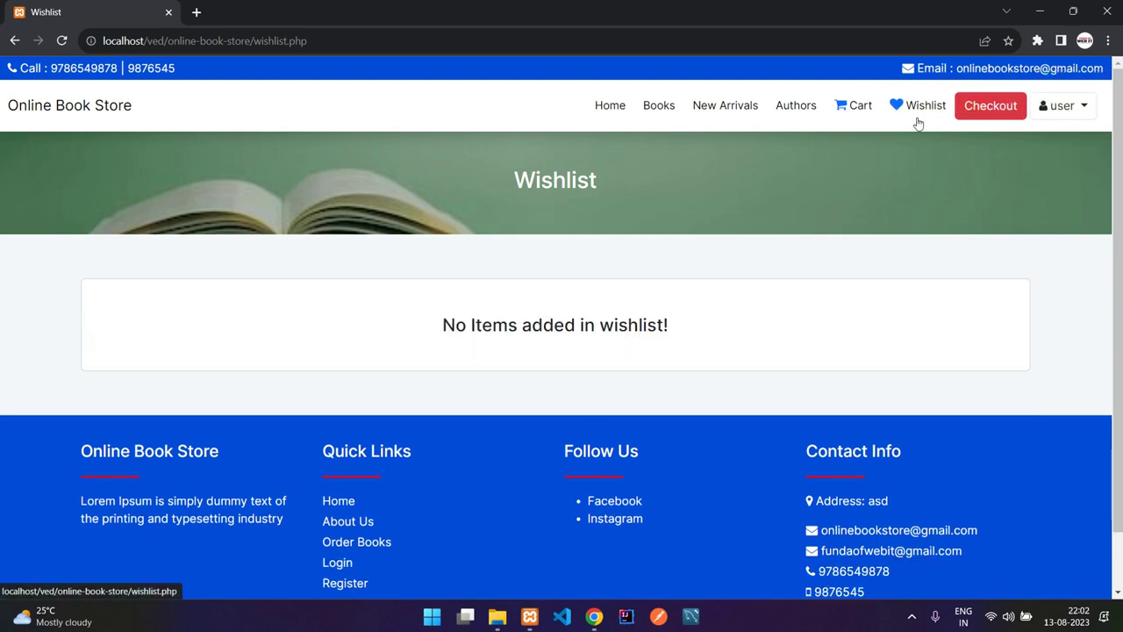
left_click(848, 112)
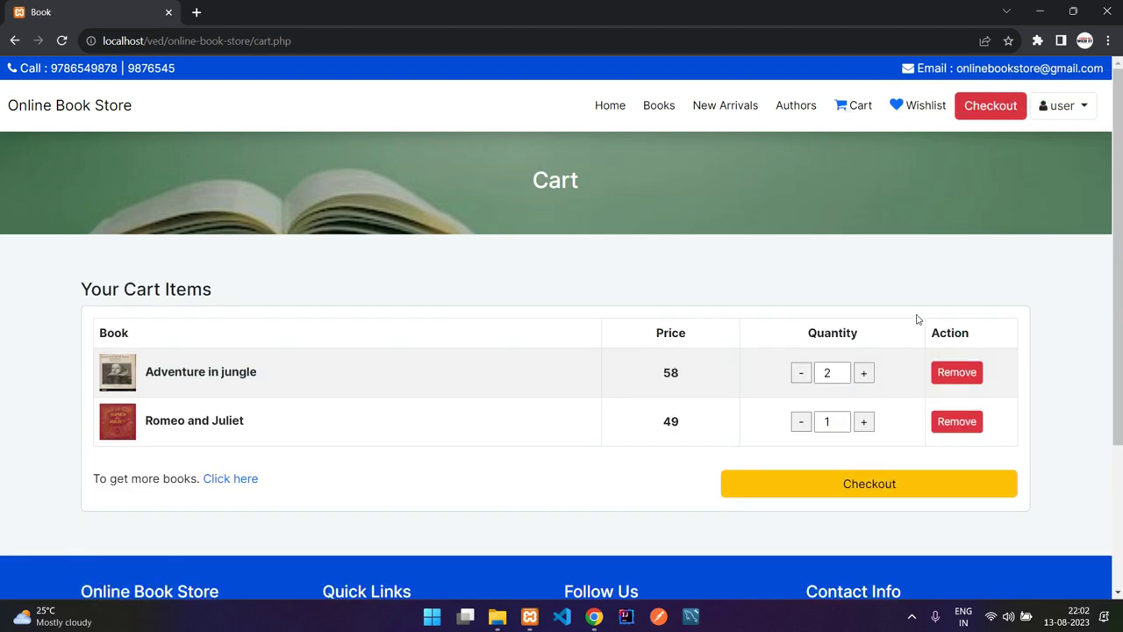
- Open checkout and review the two books in its items list
left_click(852, 482)
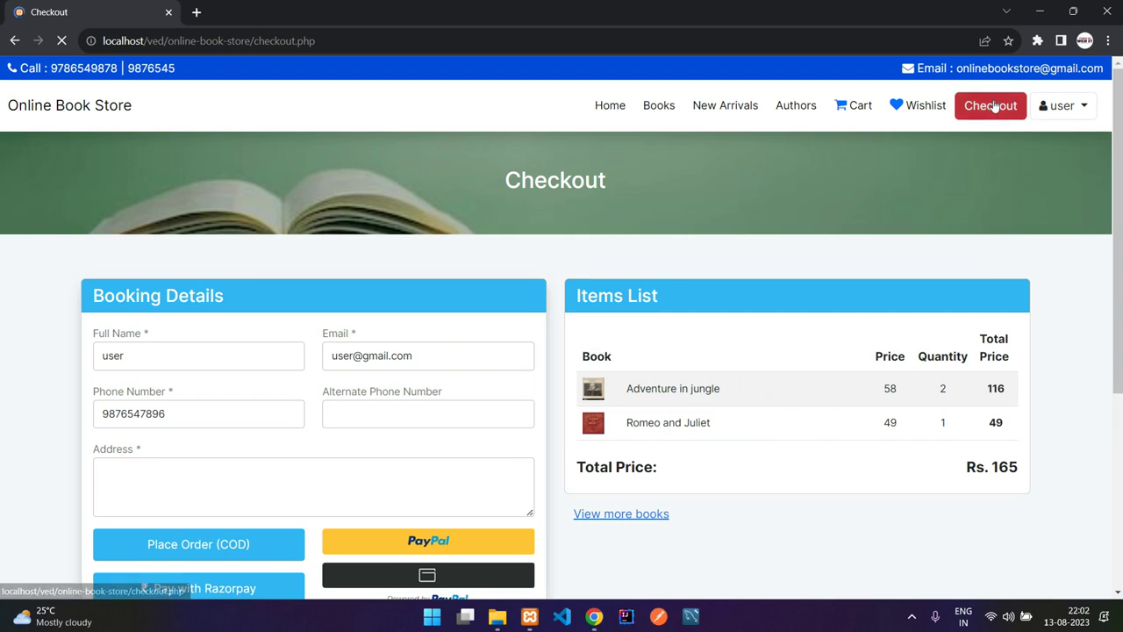
scroll(723, 356, "down", 1)
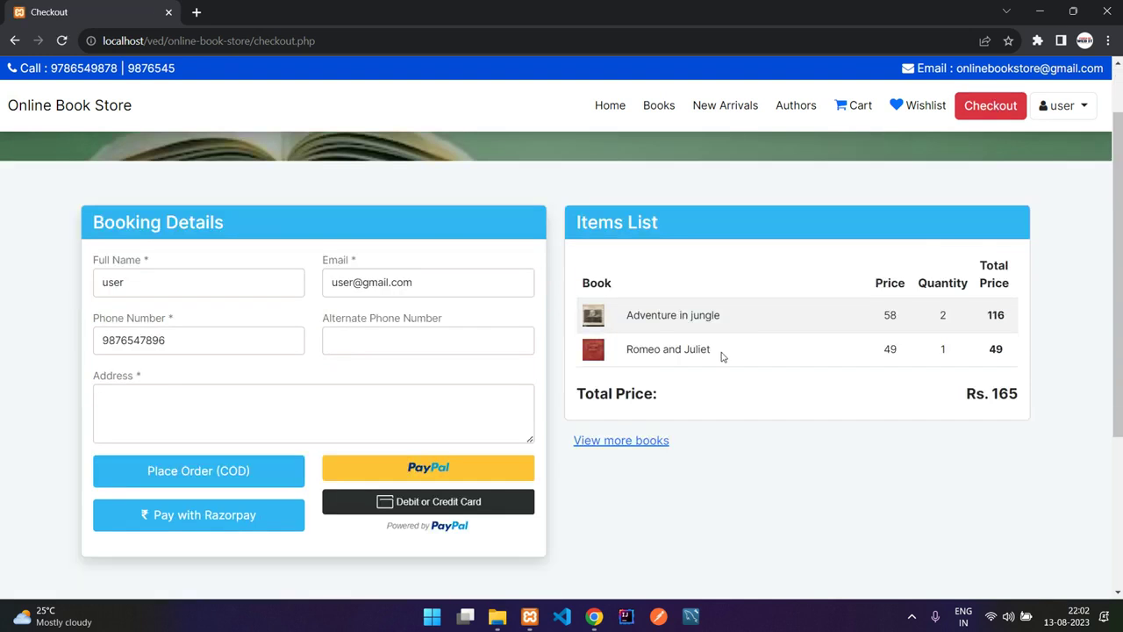
left_click_drag(721, 361, 687, 350)
left_click(636, 316)
left_click_drag(629, 318, 729, 356)
left_click(569, 329)
- Enter an alternate phone number and the delivery address on the booking form
left_click(191, 287)
left_click(377, 340)
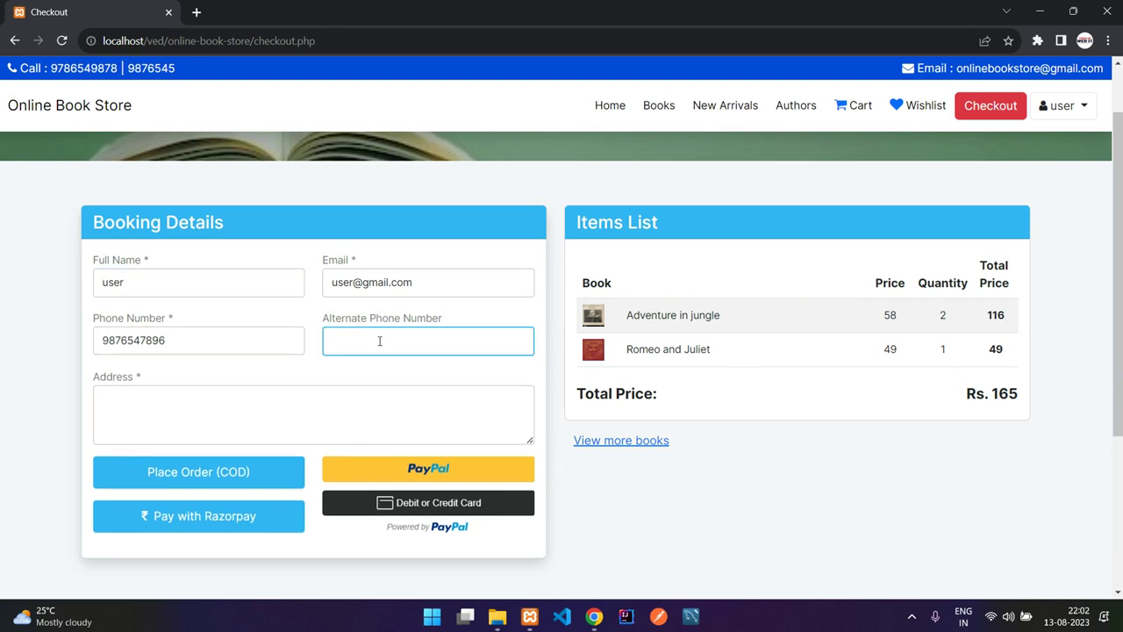
key("Tab")
type("No")
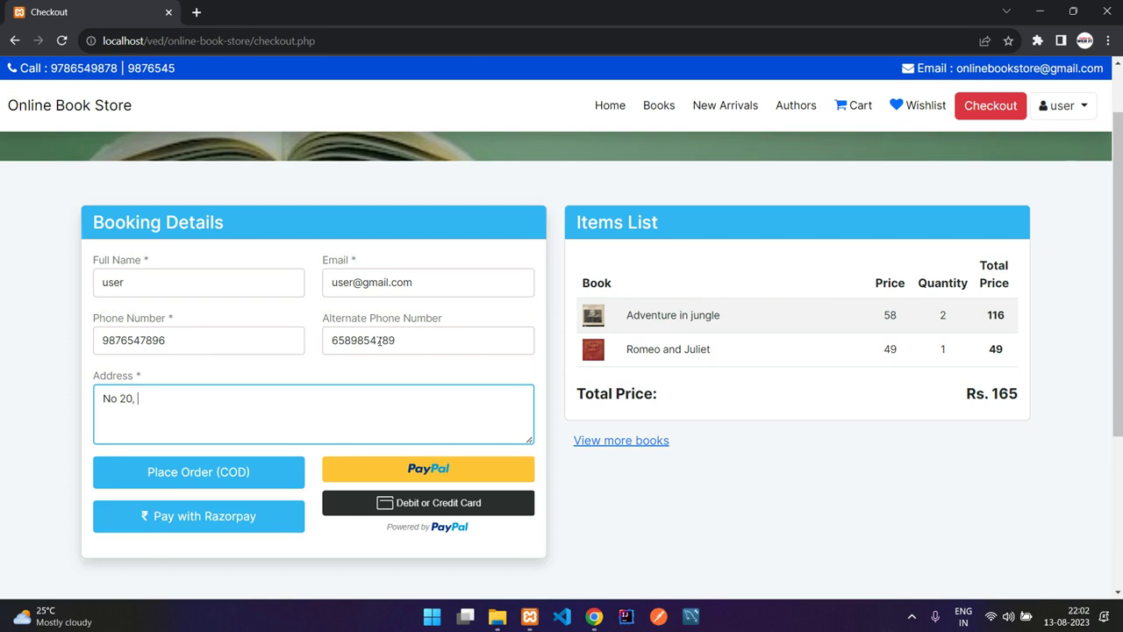
type("20, 3 cross, this street,, blore - 569885")
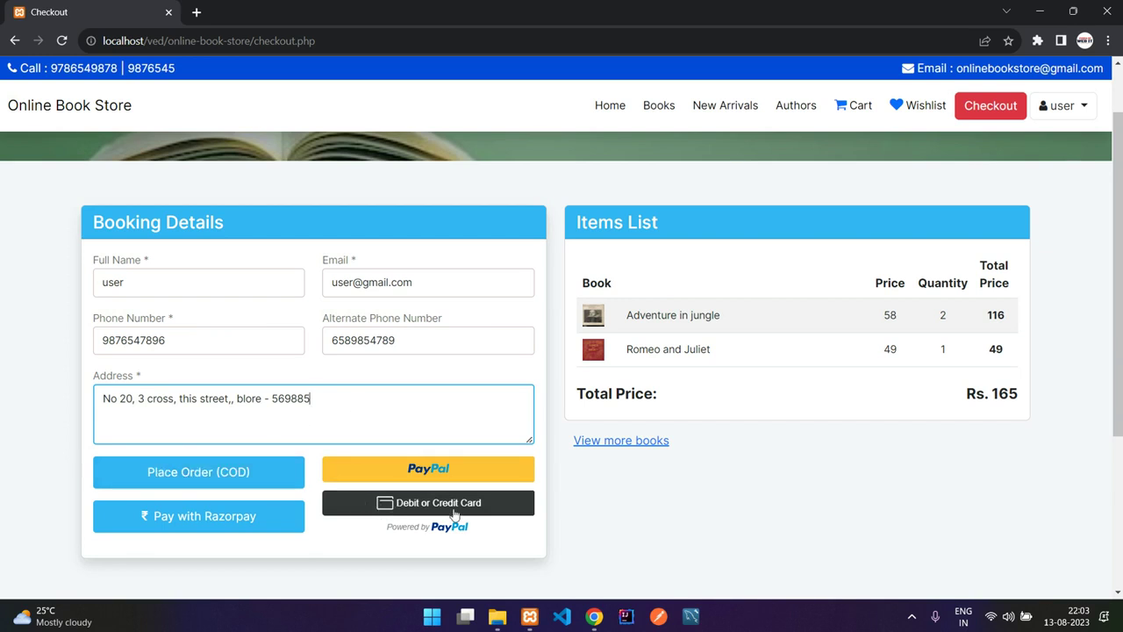
- Cancel the Razorpay payment window, then place the order as cash on delivery (COD)
left_click(237, 519)
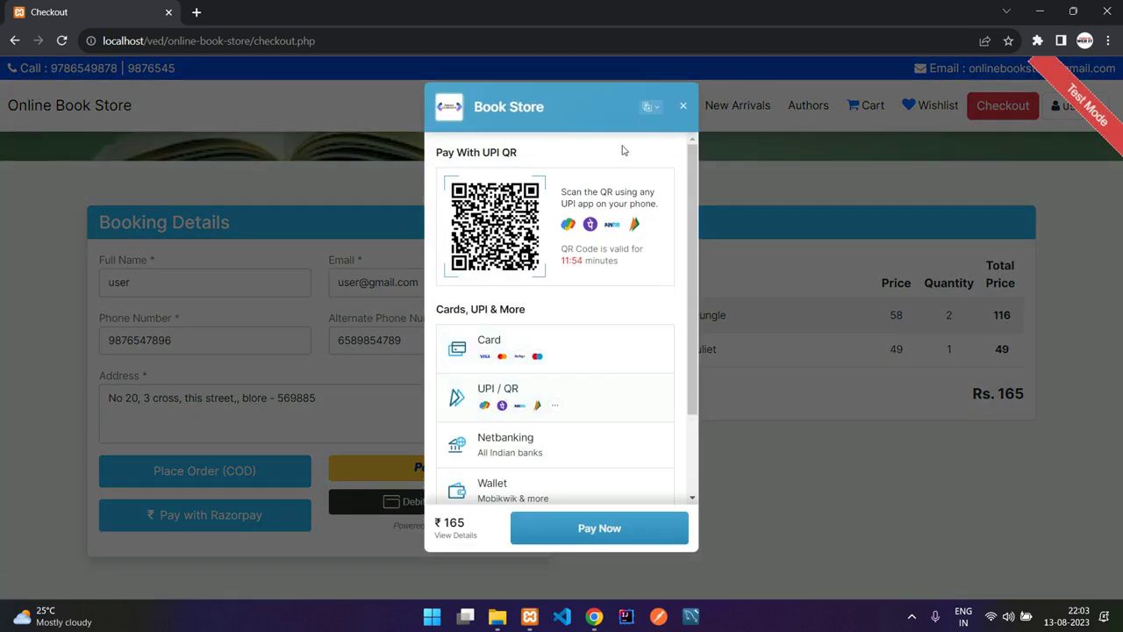
left_click(680, 107)
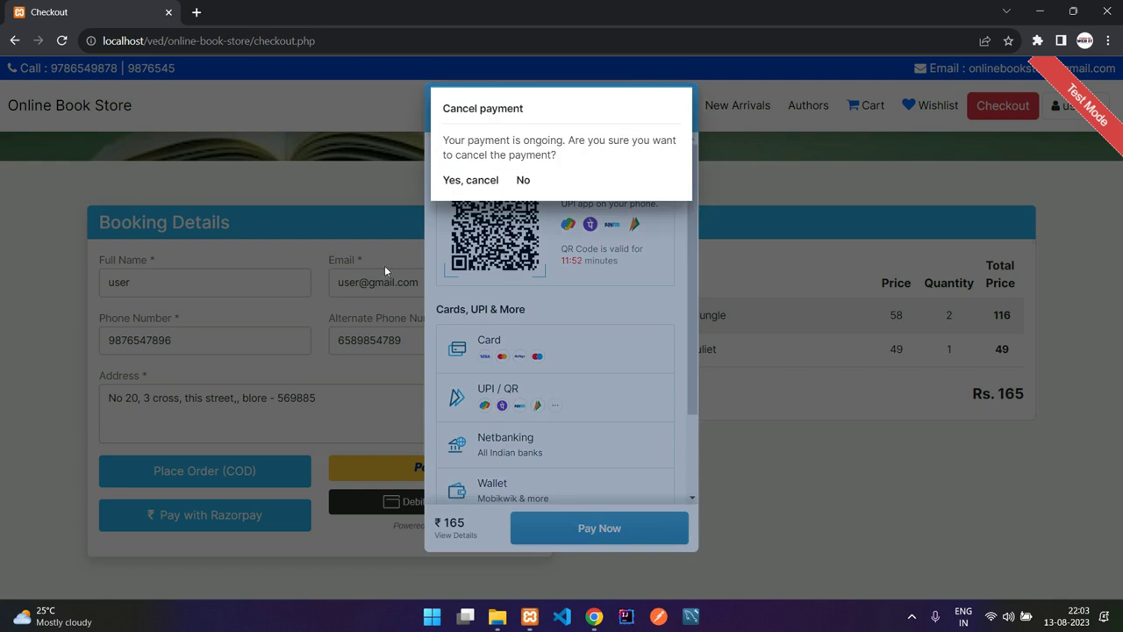
left_click(523, 180)
left_click(677, 107)
left_click(484, 182)
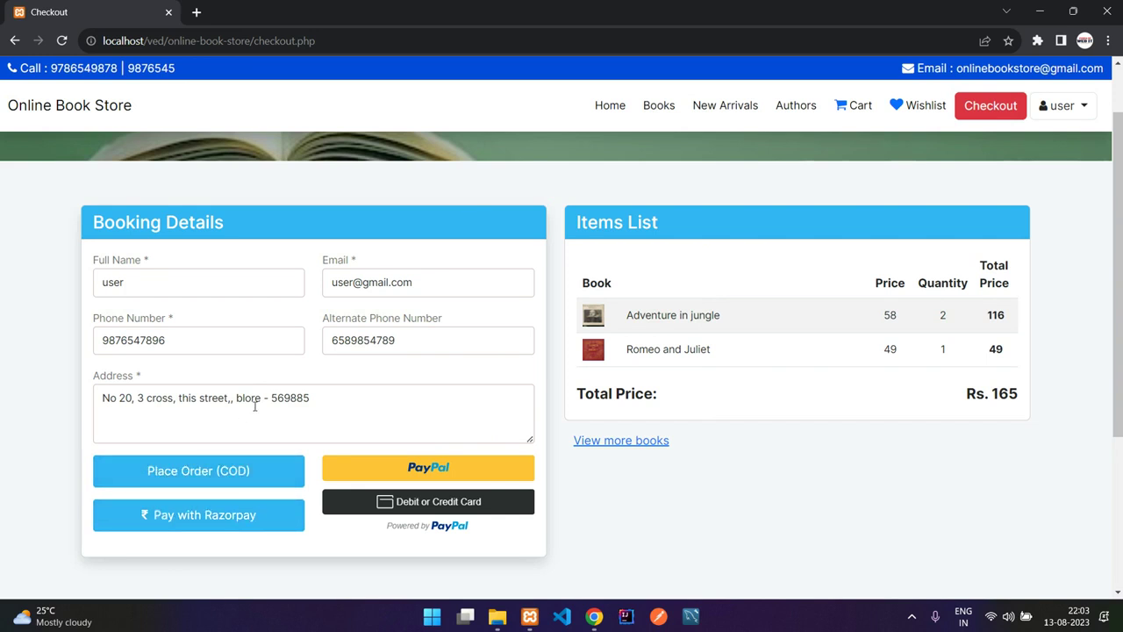
left_click(197, 473)
left_click_drag(423, 319, 625, 314)
- Open My Orders and highlight the new order's date and 165 amount
left_click(670, 313)
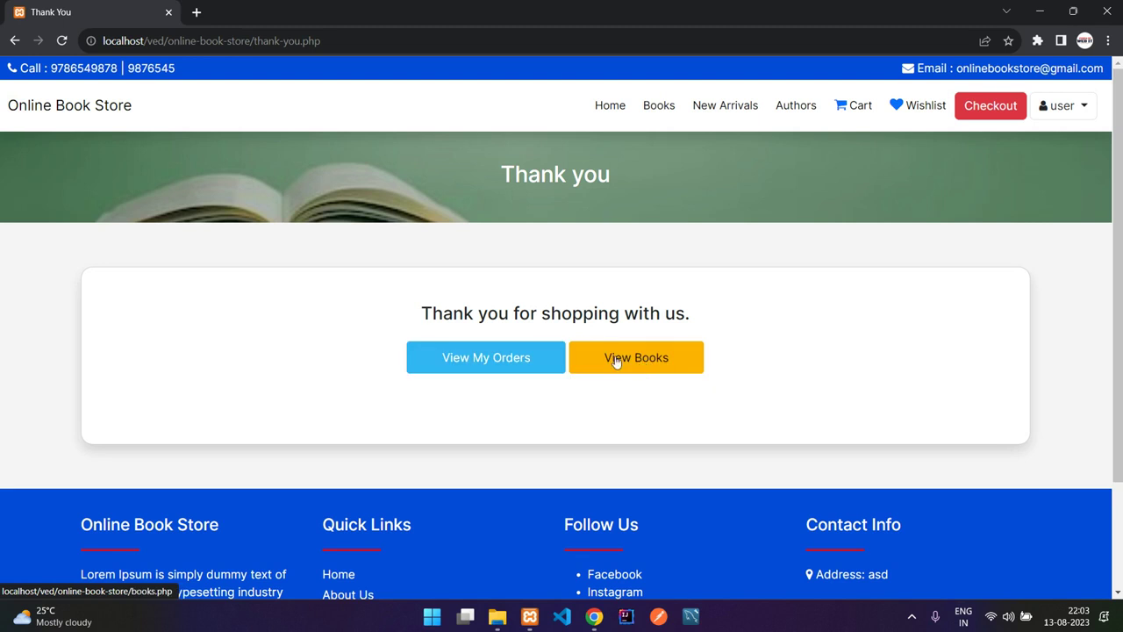
left_click(481, 368)
left_click_drag(146, 352, 504, 354)
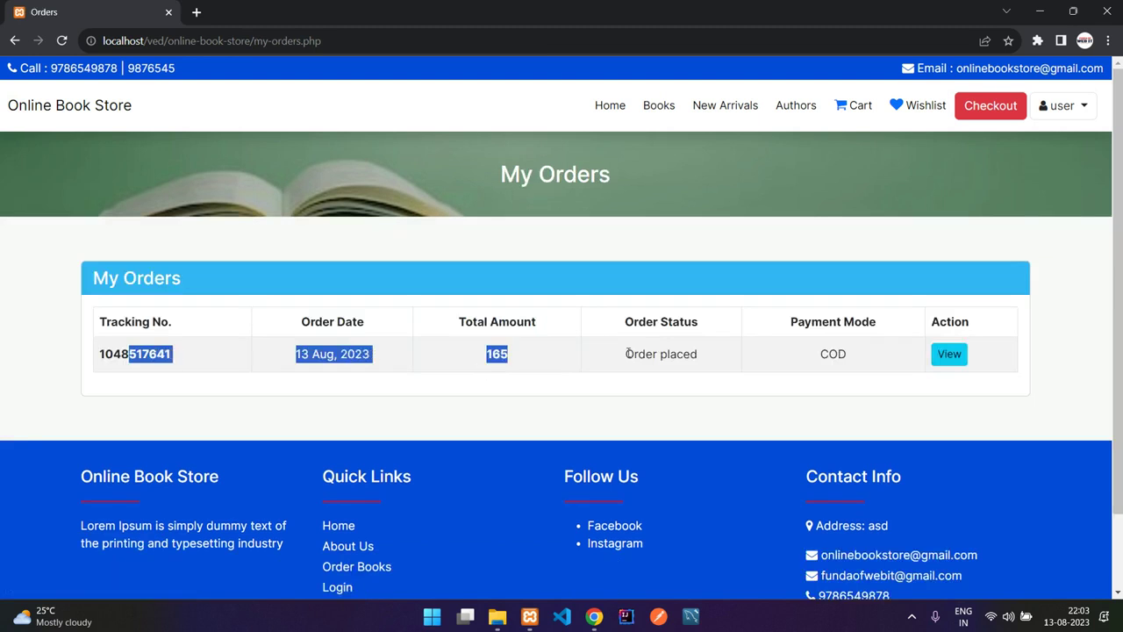
left_click(505, 354)
left_click(1053, 105)
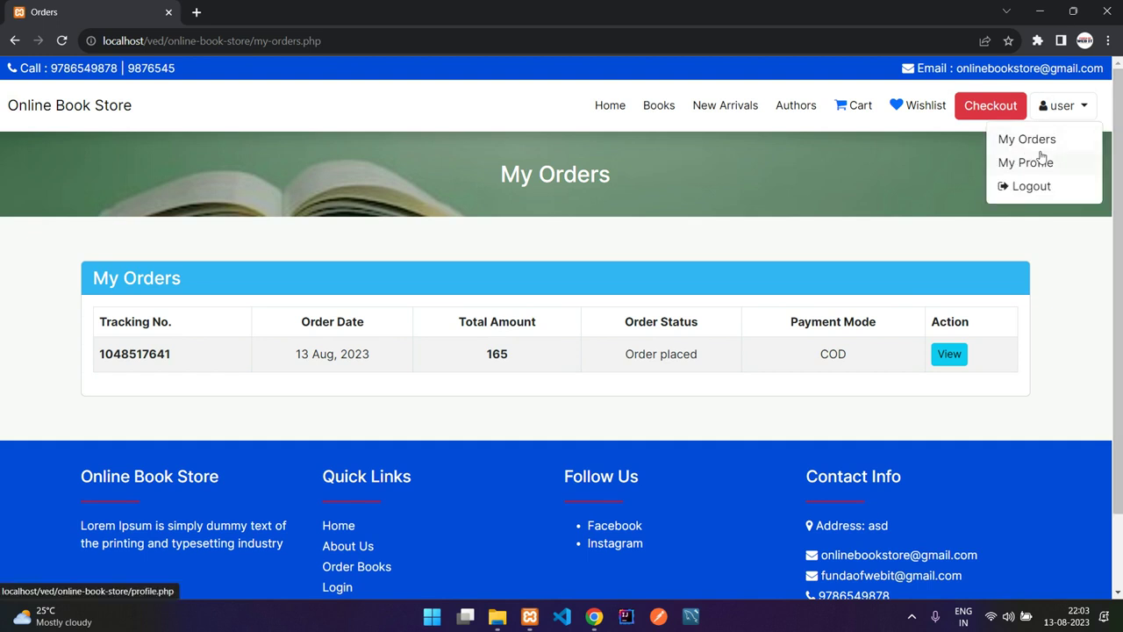
left_click(1030, 138)
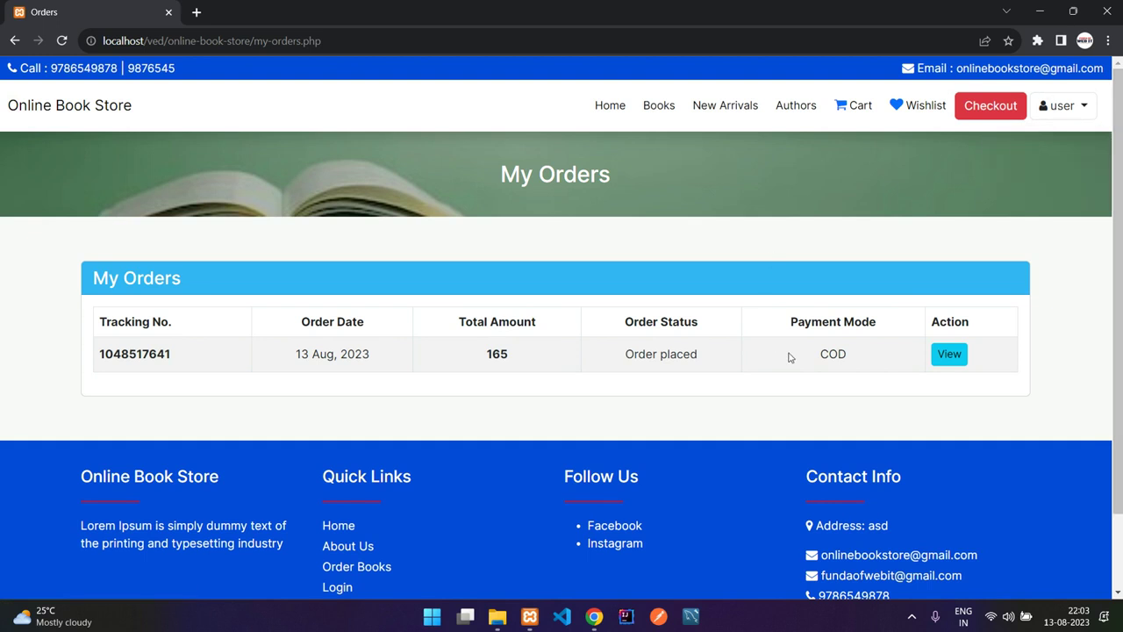
- Scroll through the placed order's full details, including its order date, then return to the list
left_click(939, 365)
scroll(562, 369, "down", 1)
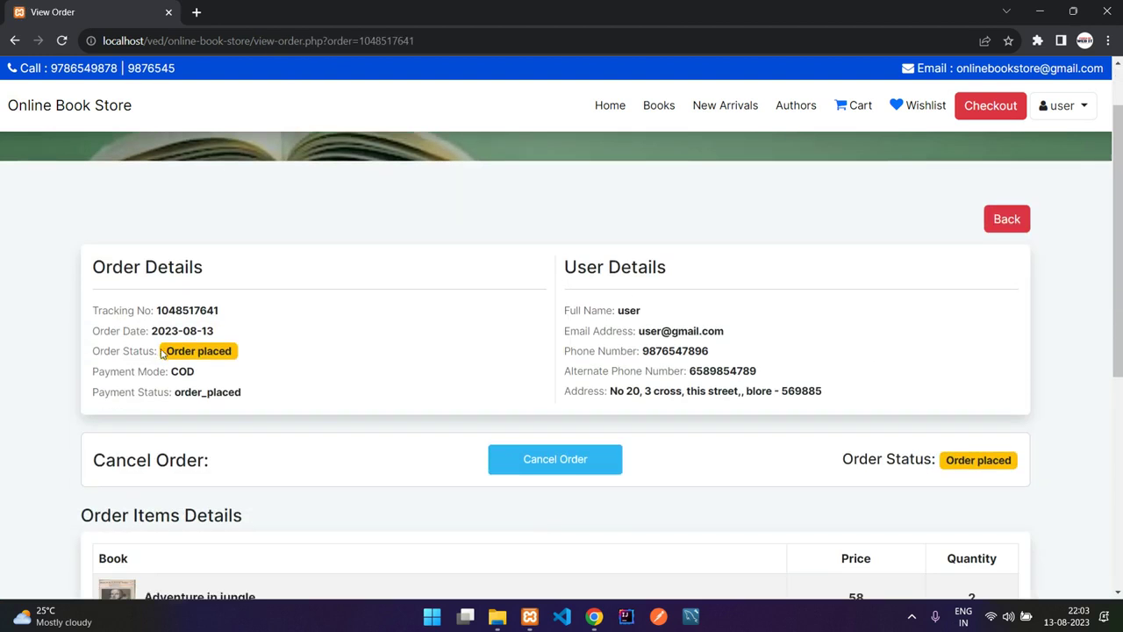
left_click_drag(158, 331, 258, 314)
left_click_drag(178, 371, 187, 371)
scroll(254, 398, "down", 1)
scroll(254, 399, "down", 2)
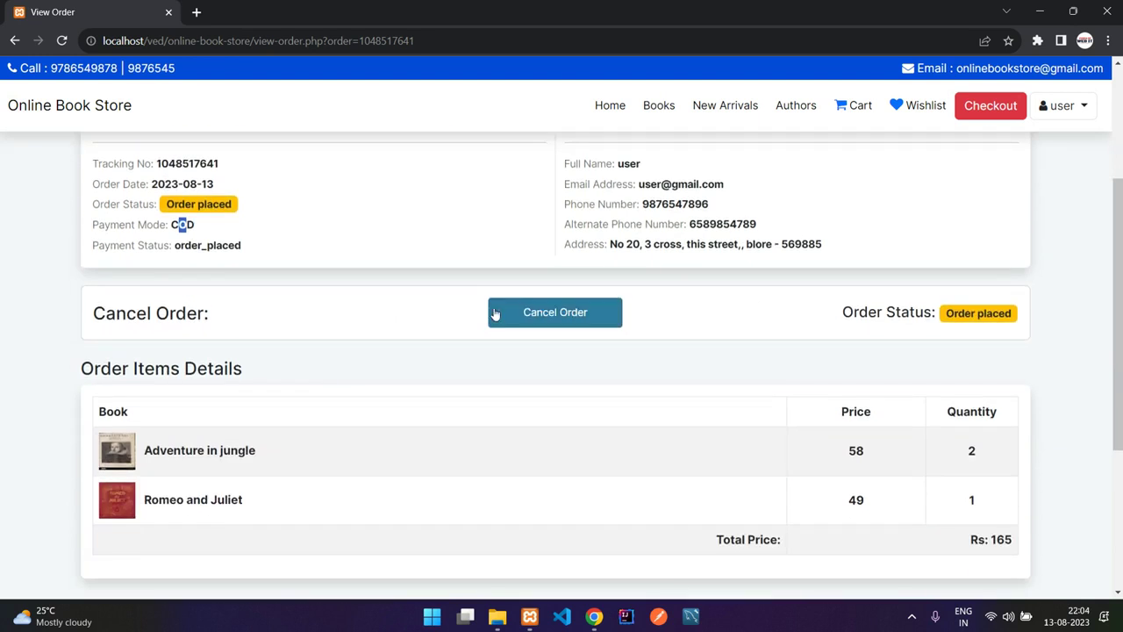
scroll(789, 329, "down", 1)
left_click_drag(167, 377, 784, 438)
left_click(793, 443)
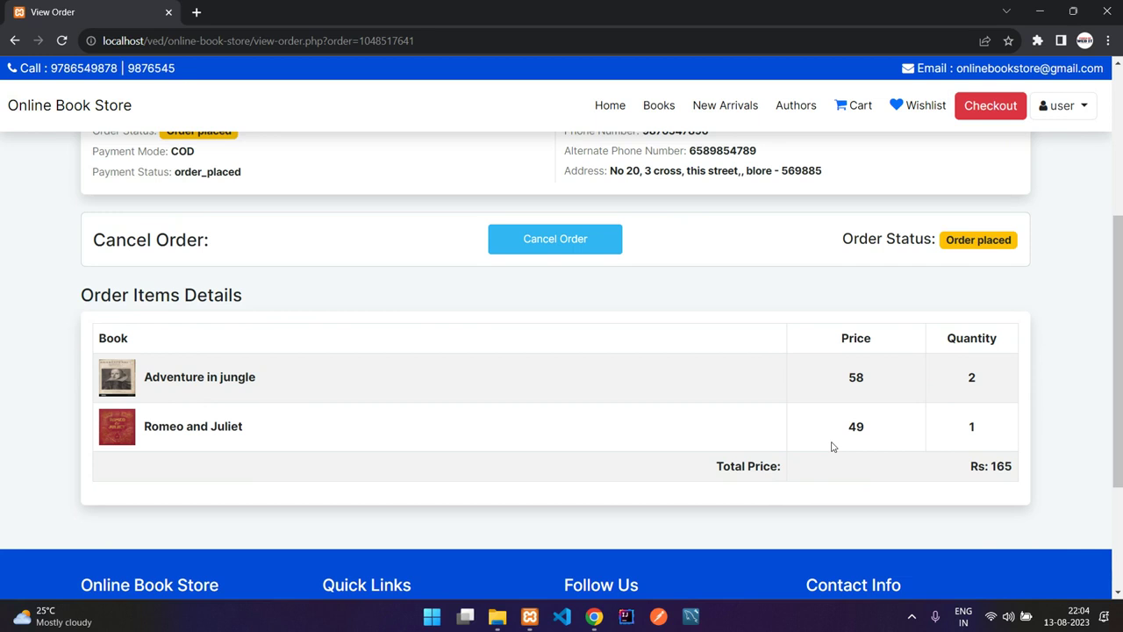
scroll(833, 447, "up", 4)
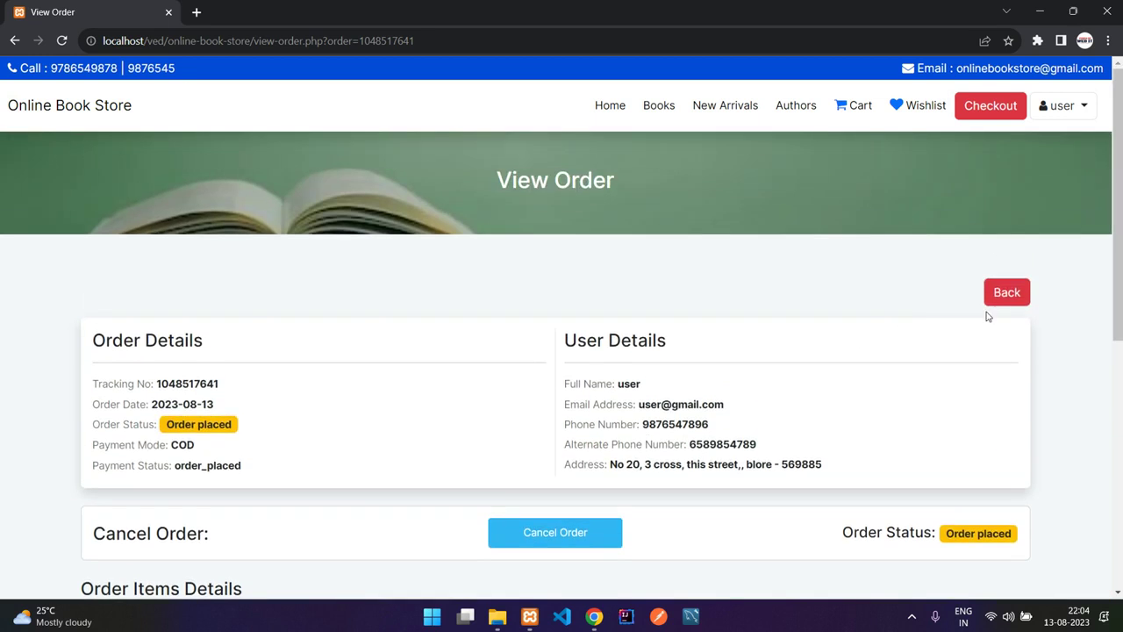
left_click(1005, 295)
scroll(1052, 188, "down", 1)
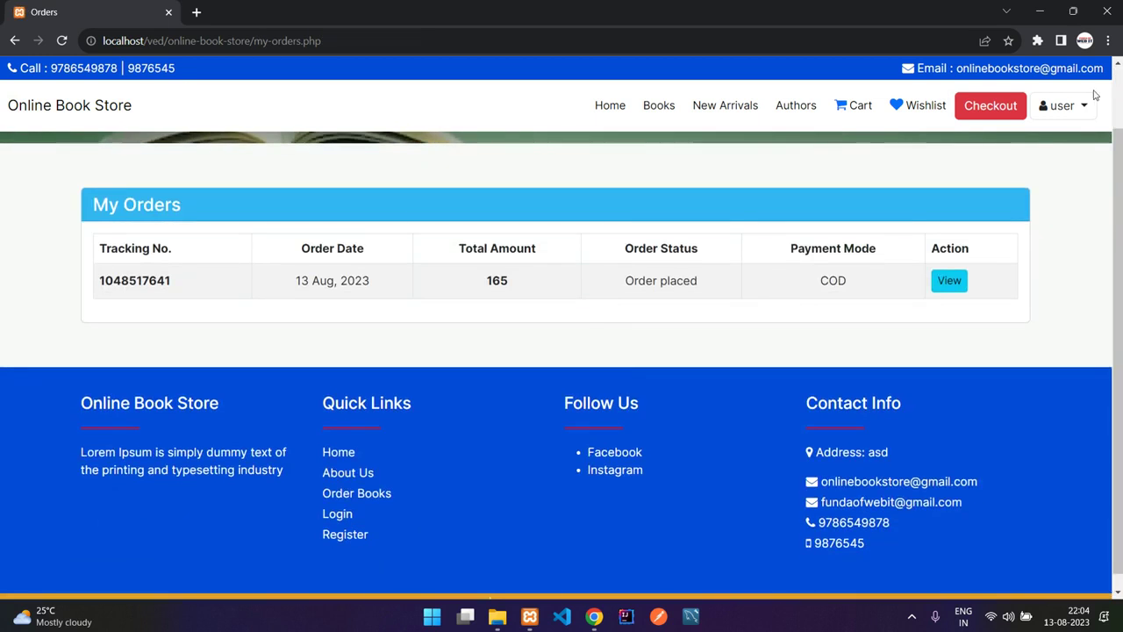
- Open My Profile and look at the alternate phone number and address fields
left_click(1063, 106)
left_click(1040, 162)
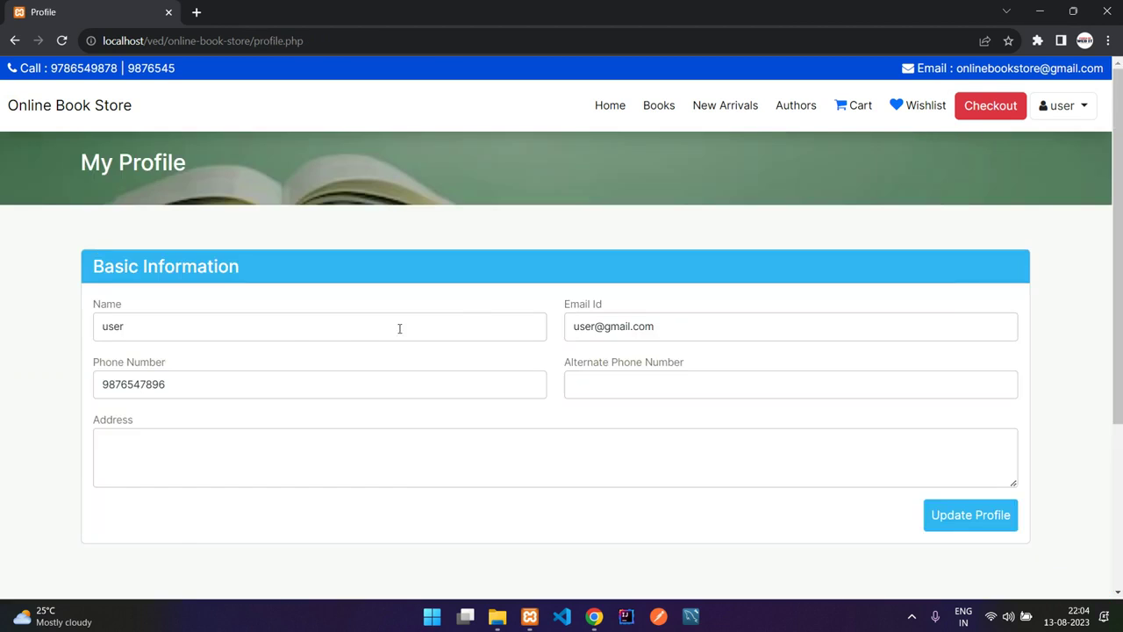
left_click(585, 381)
left_click(541, 442)
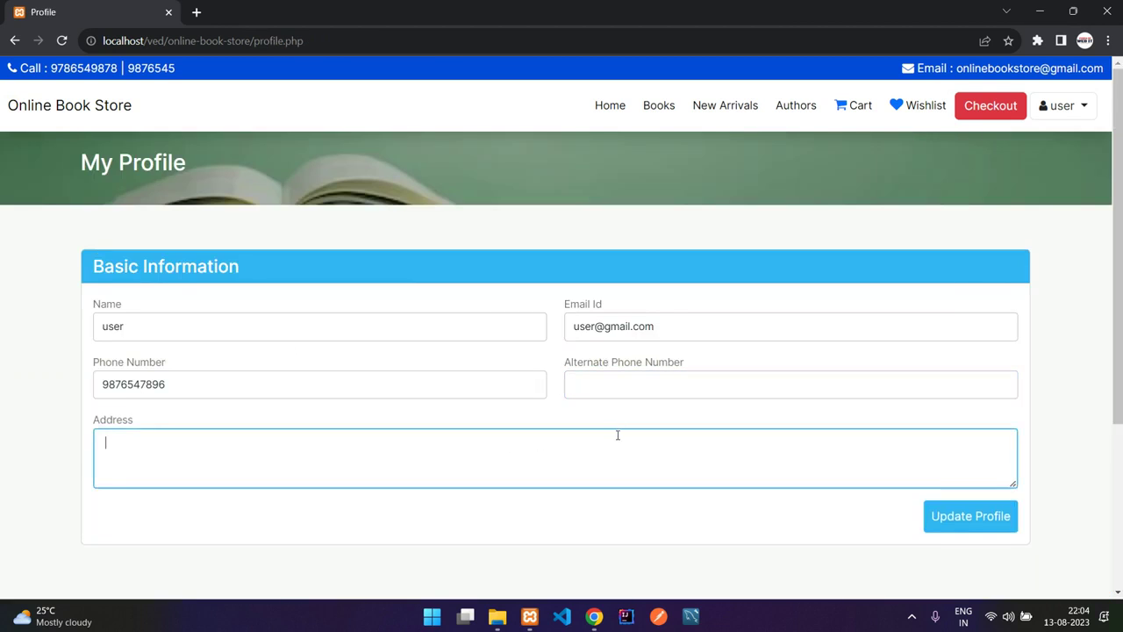
left_click(676, 379)
left_click(732, 443)
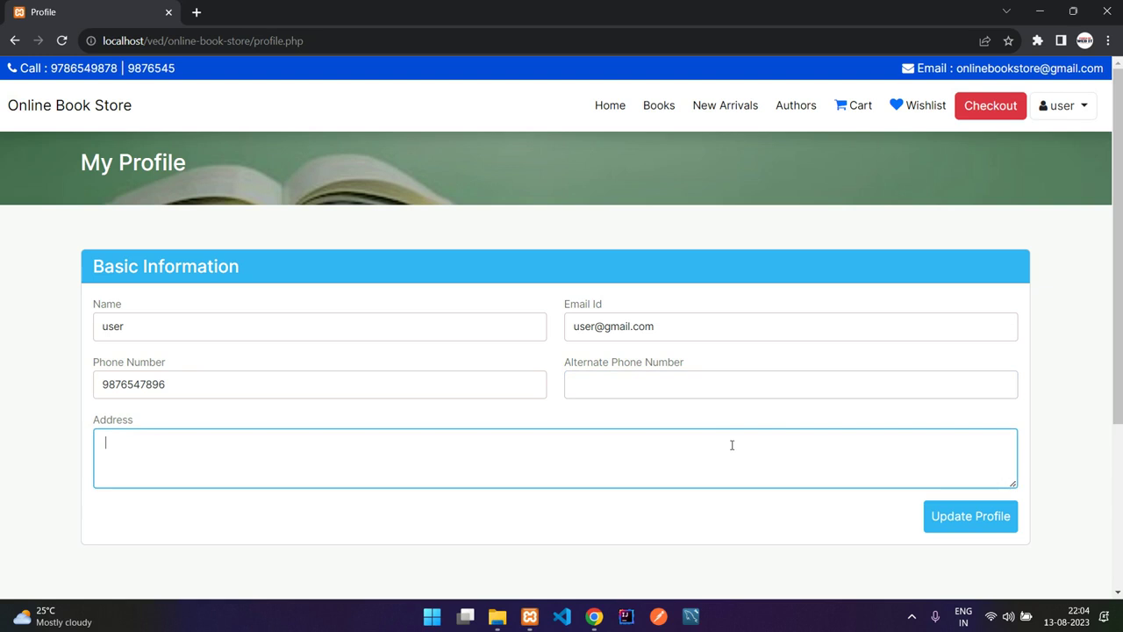
- Log out of the customer account, dismiss the notice, and sign in with the admin e-mail and password
left_click(1035, 113)
left_click(1028, 186)
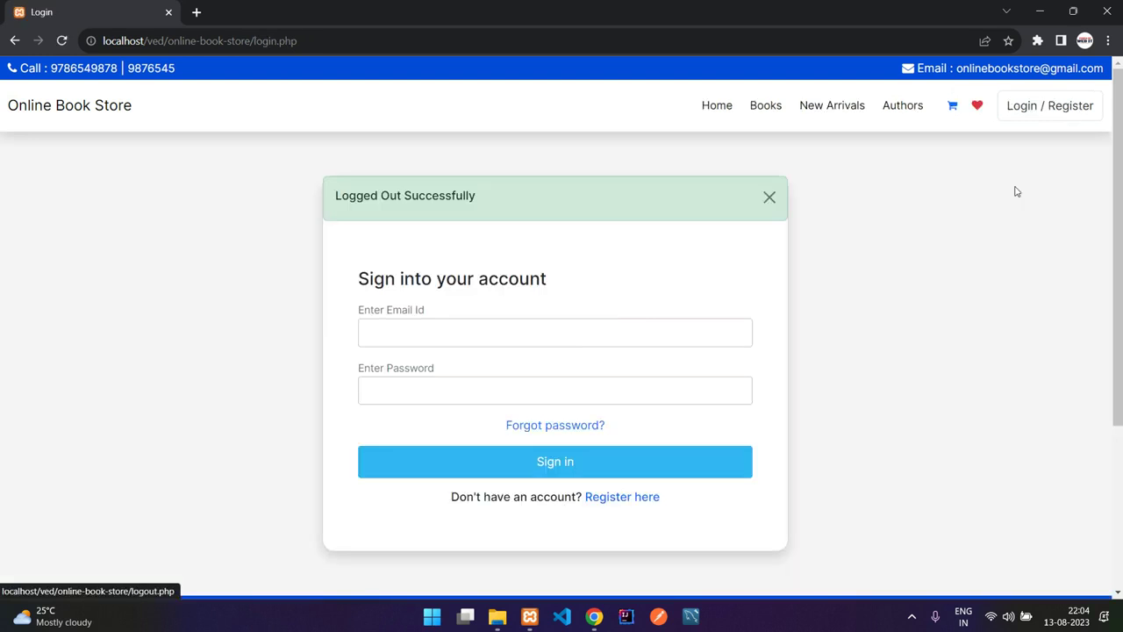
left_click(769, 197)
left_click(615, 271)
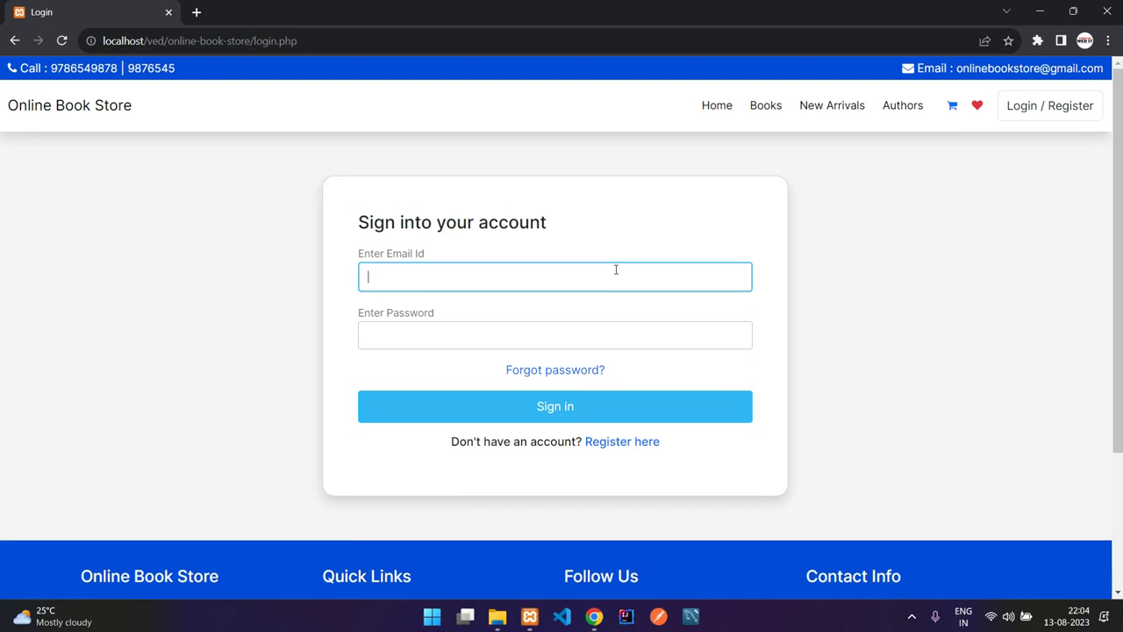
type("admin@gmail.com")
key("Tab")
type("admin123")
key("Return")
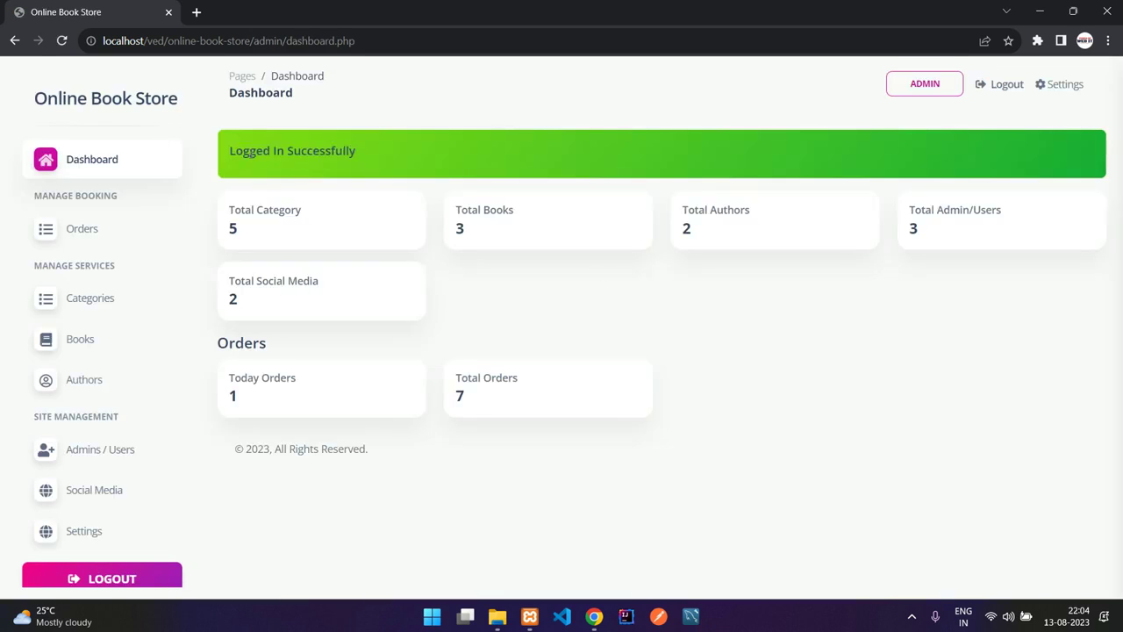
scroll(166, 188, "down", 1)
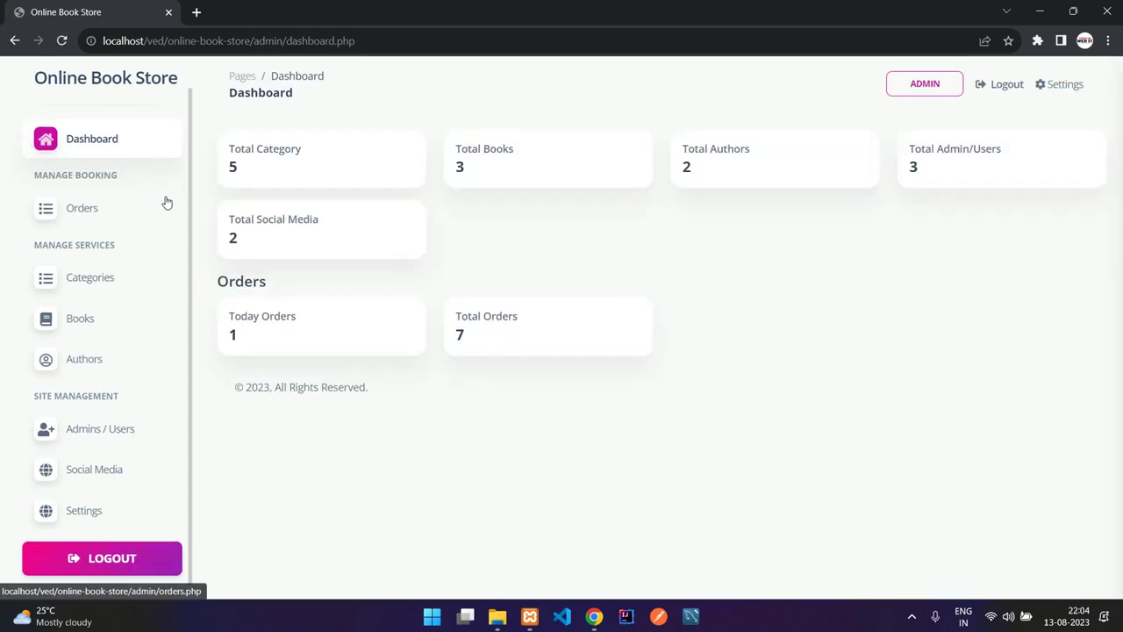
scroll(164, 179, "up", 1)
left_click_drag(230, 148, 349, 153)
left_click(350, 154)
left_click_drag(458, 148, 530, 180)
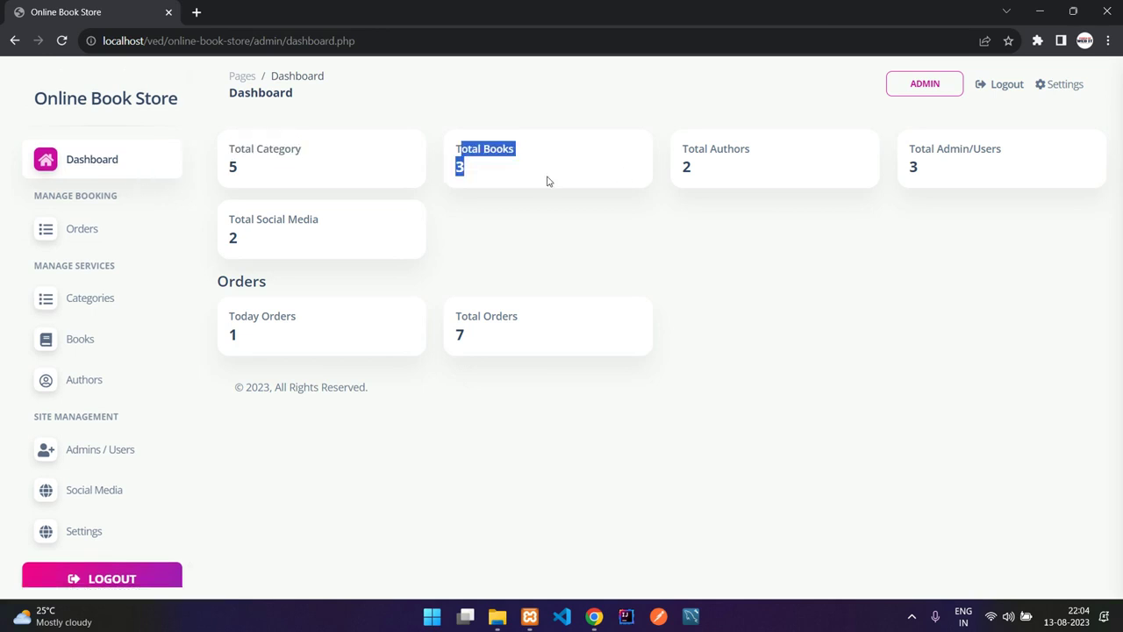
left_click_drag(687, 148, 701, 163)
left_click_drag(911, 147, 933, 173)
left_click_drag(222, 226, 256, 246)
left_click(263, 248)
left_click(256, 245)
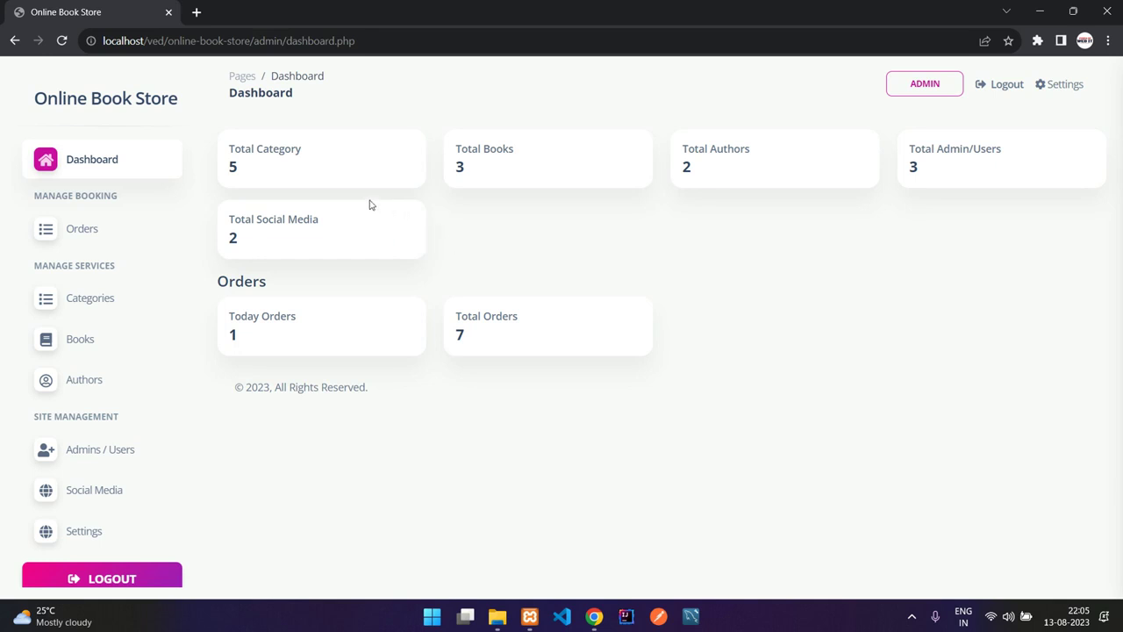
- Load the storefront home page in a new tab by trimming admin/dashboard.php from the dashboard URL
left_click(422, 42)
key("ctrl+c")
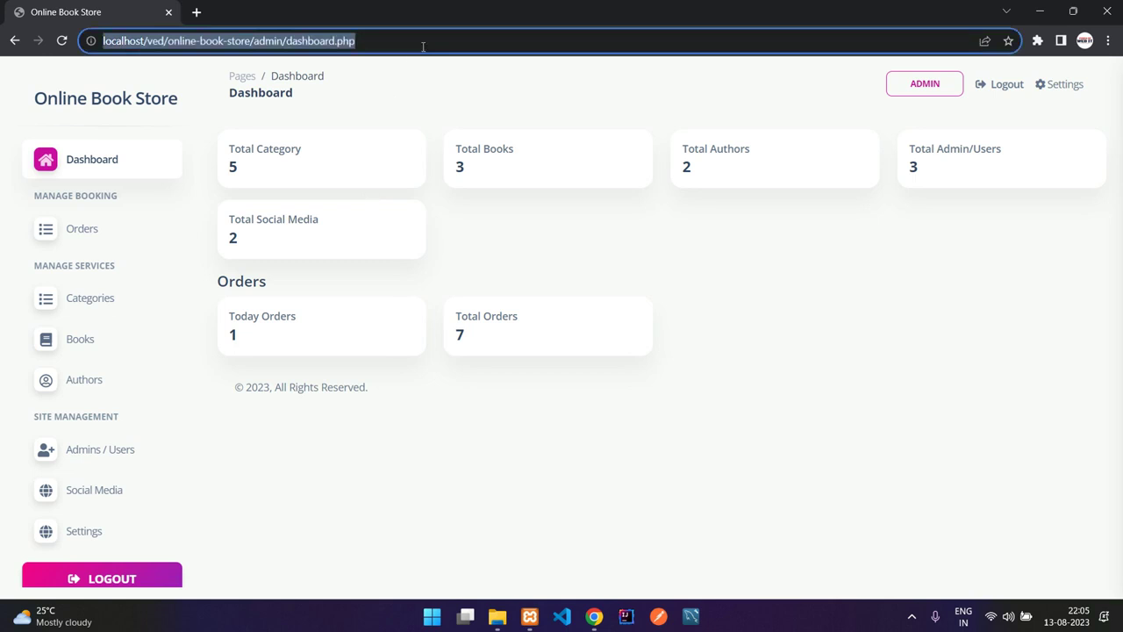
left_click(195, 12)
key("ctrl+v")
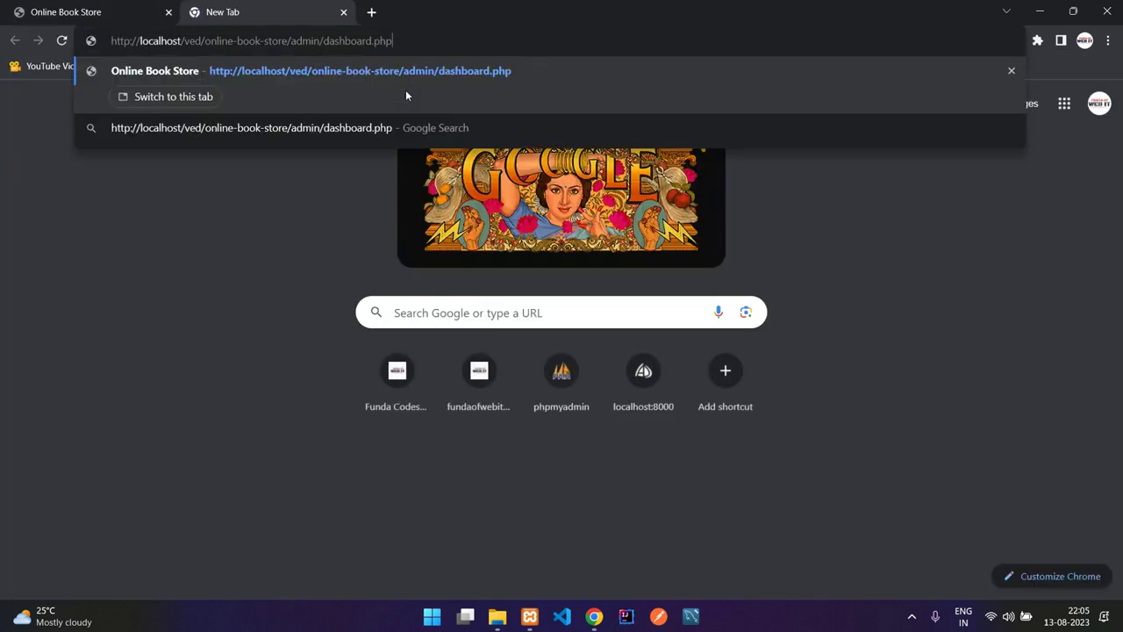
left_click(319, 41, "shift")
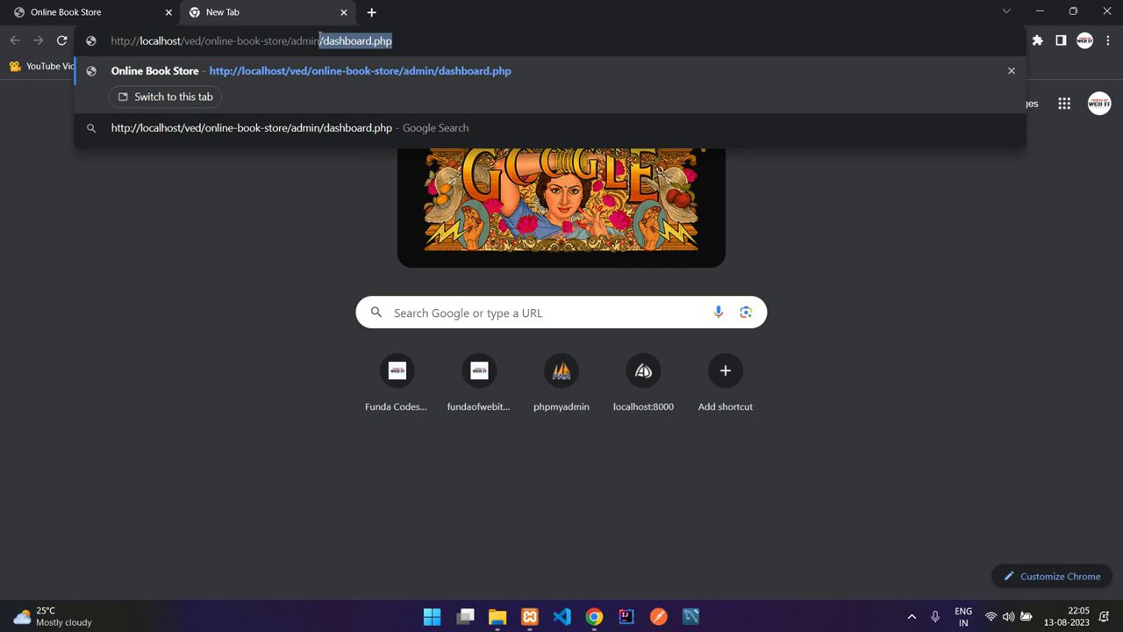
key("BackSpace")
key("ctrl+BackSpace")
key("Return")
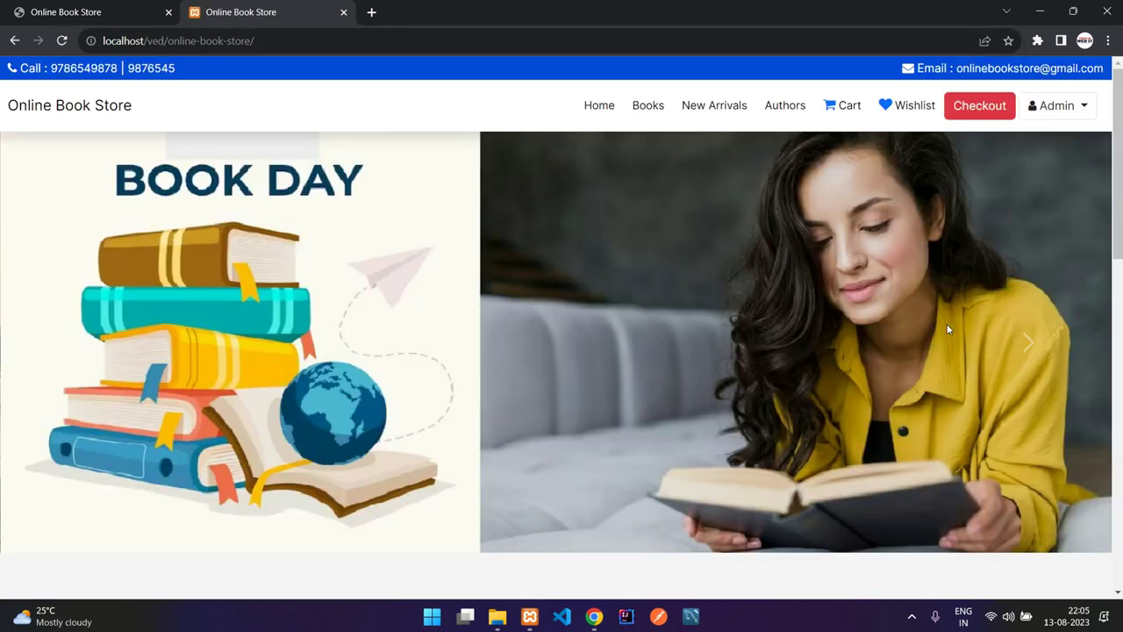
scroll(758, 285, "down", 10)
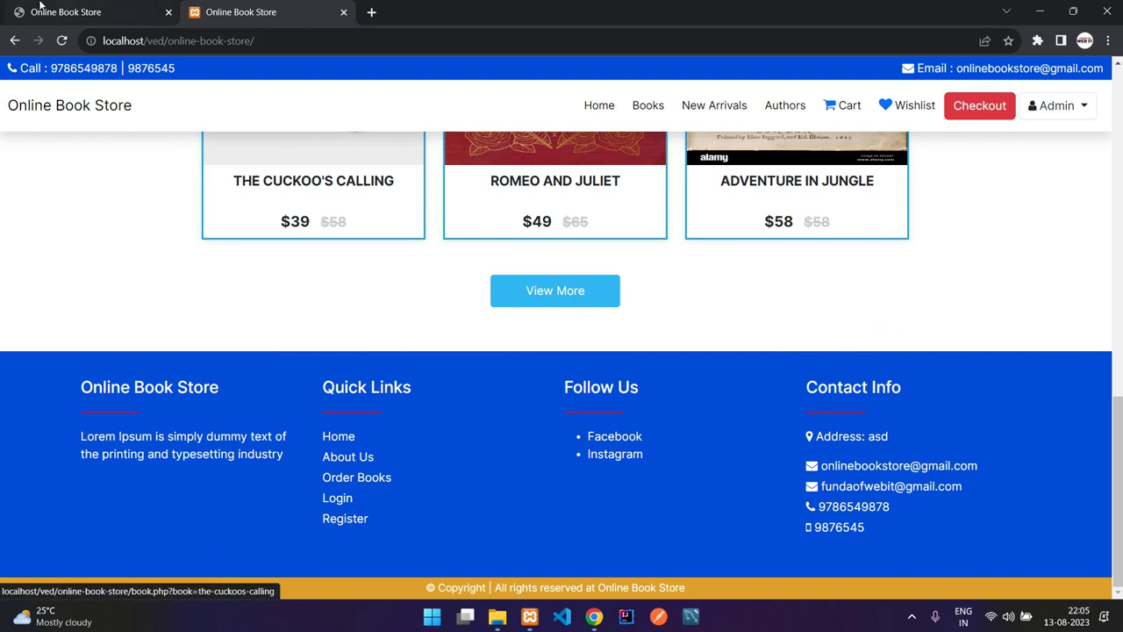
- Back on the dashboard, point out Total Social Media, Today Orders (1) and Total Orders (7)
left_click(105, 9)
scroll(99, 465, "down", 1)
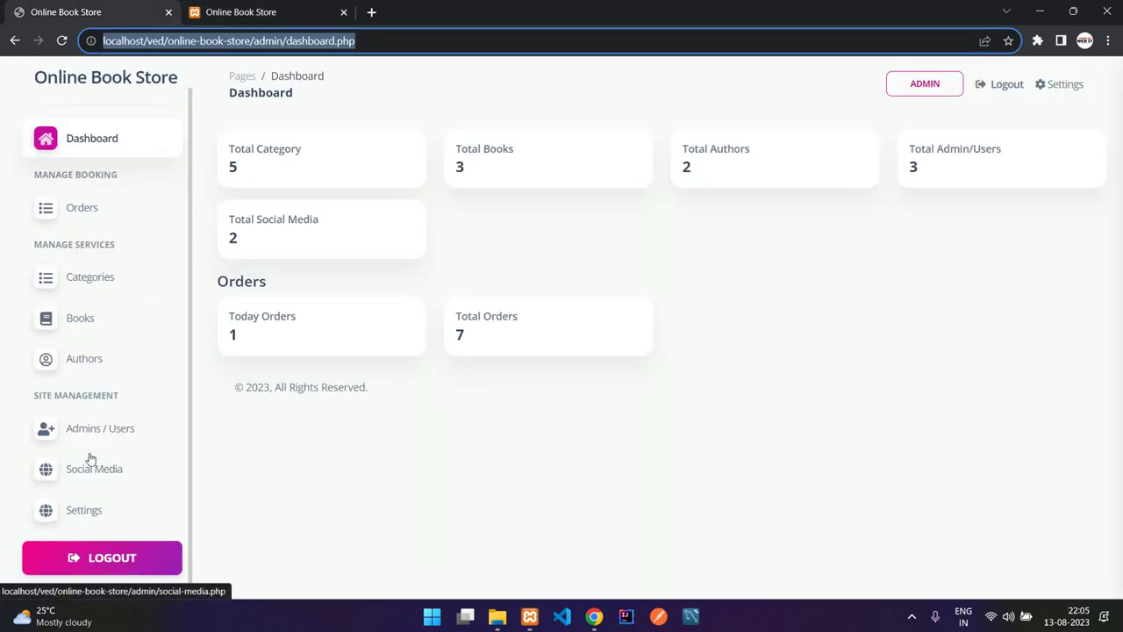
left_click_drag(230, 232, 245, 245)
left_click(245, 246)
left_click_drag(229, 320, 233, 334)
left_click(245, 343)
left_click(248, 340)
left_click_drag(458, 314, 477, 336)
left_click(477, 342)
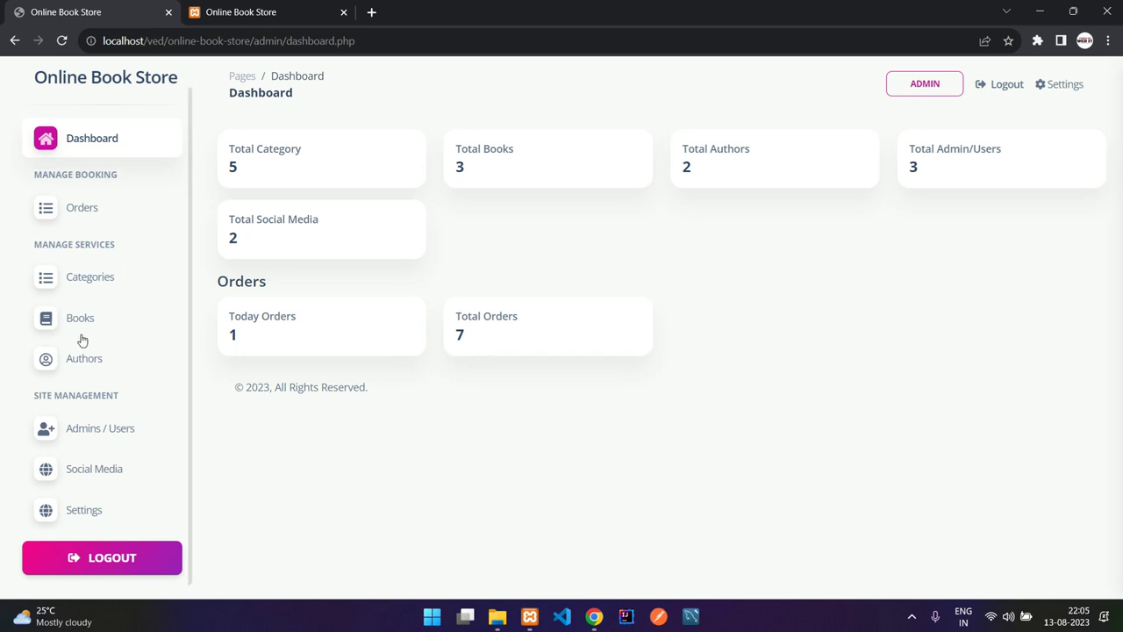
- Browse the Admins / Users list and the Add User form's role choices without adding anyone
left_click(99, 430)
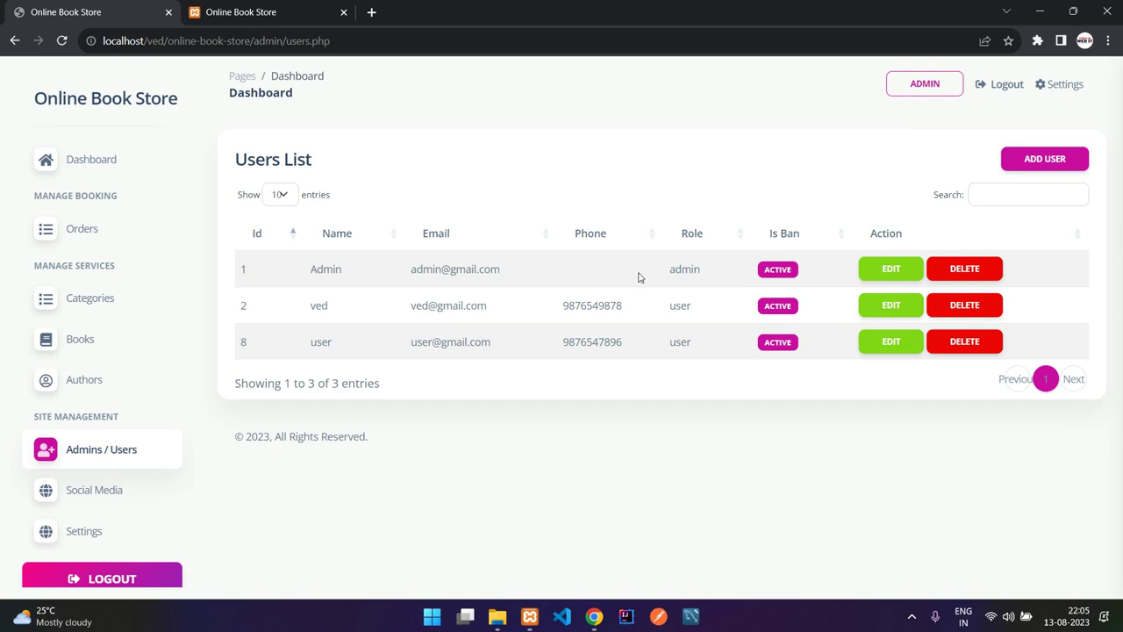
left_click(1032, 171)
scroll(527, 291, "down", 1)
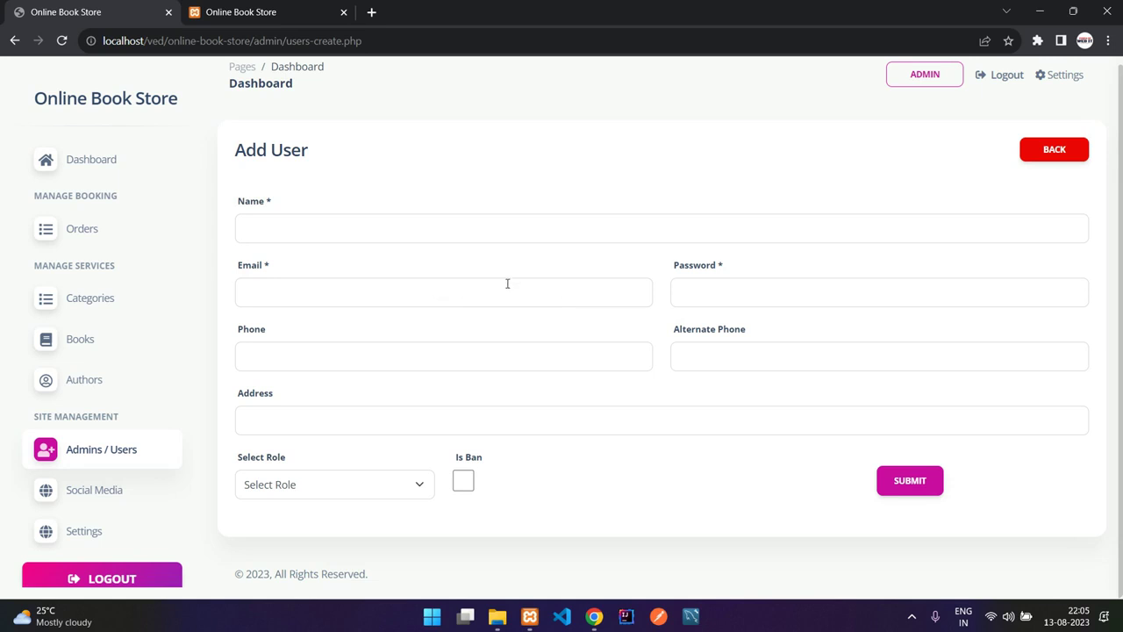
left_click(340, 493)
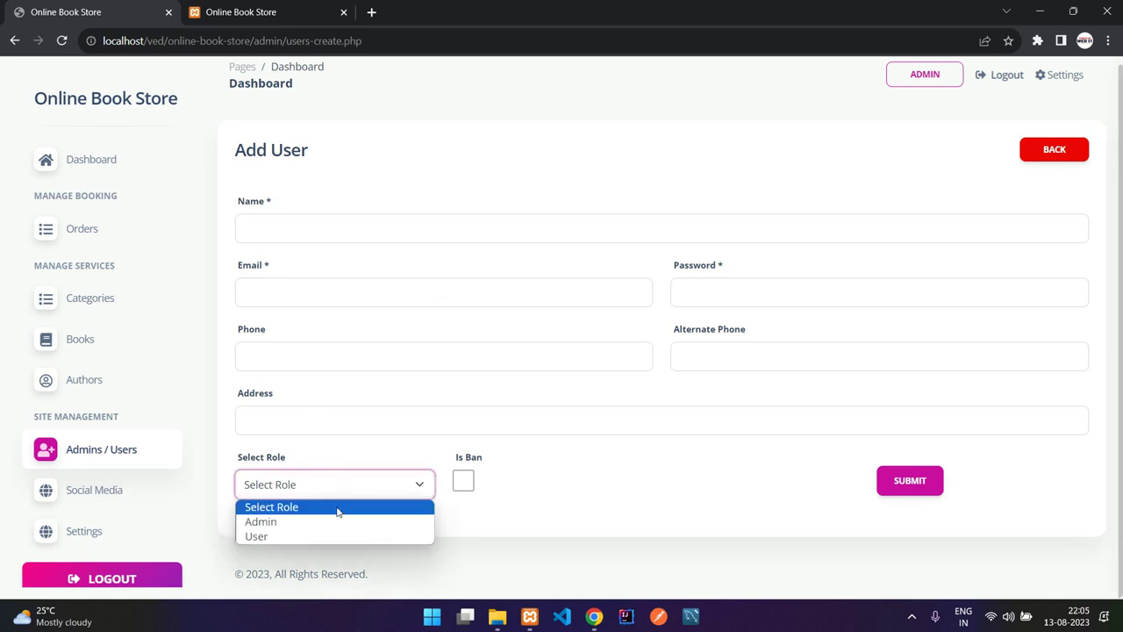
left_click(369, 489)
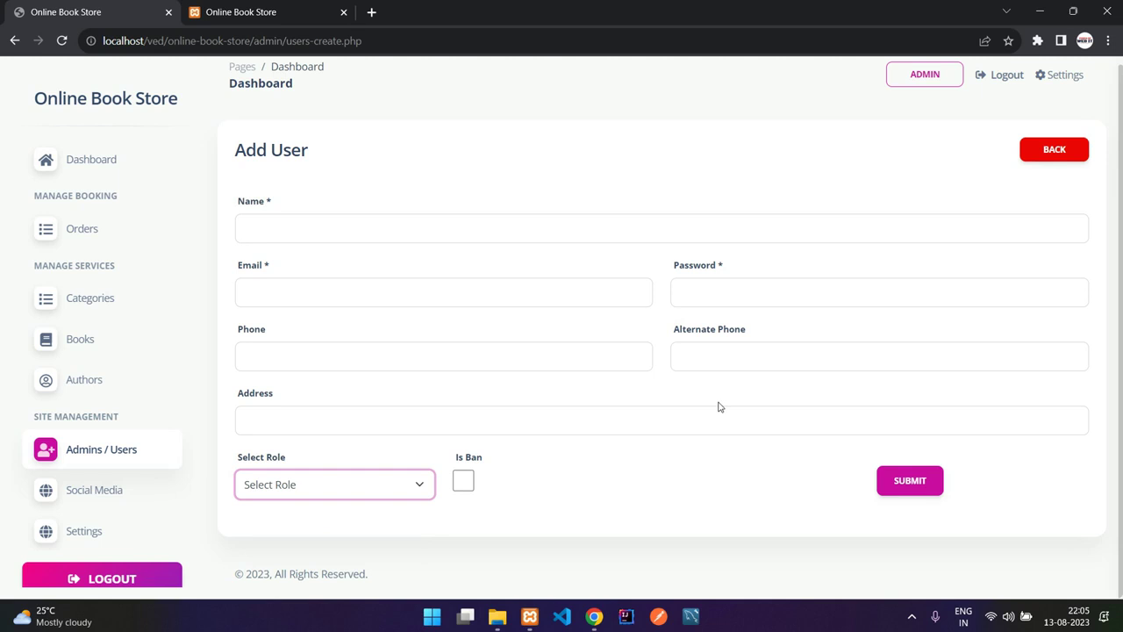
left_click(1062, 150)
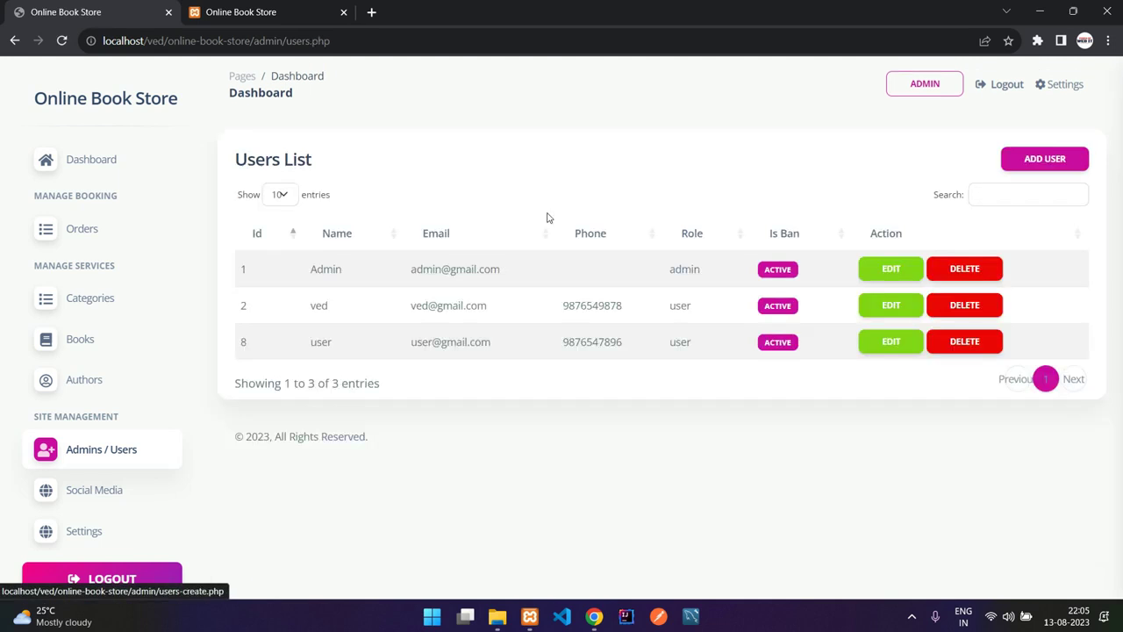
- View the Social Media list and the storefront tab, then open Website Settings
left_click(120, 490)
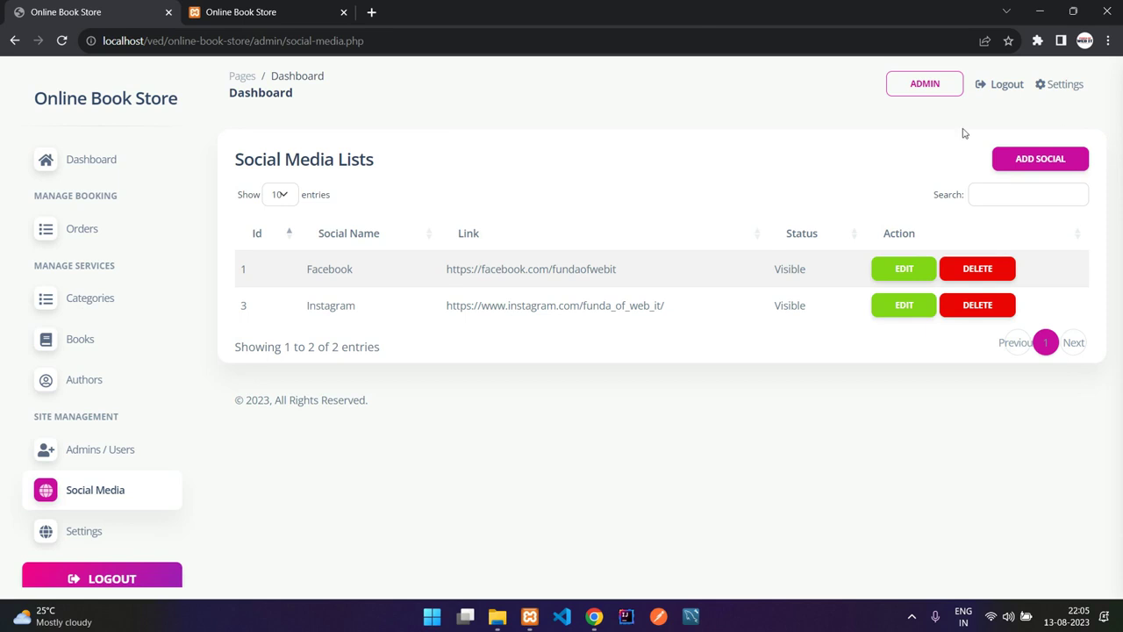
left_click(235, 9)
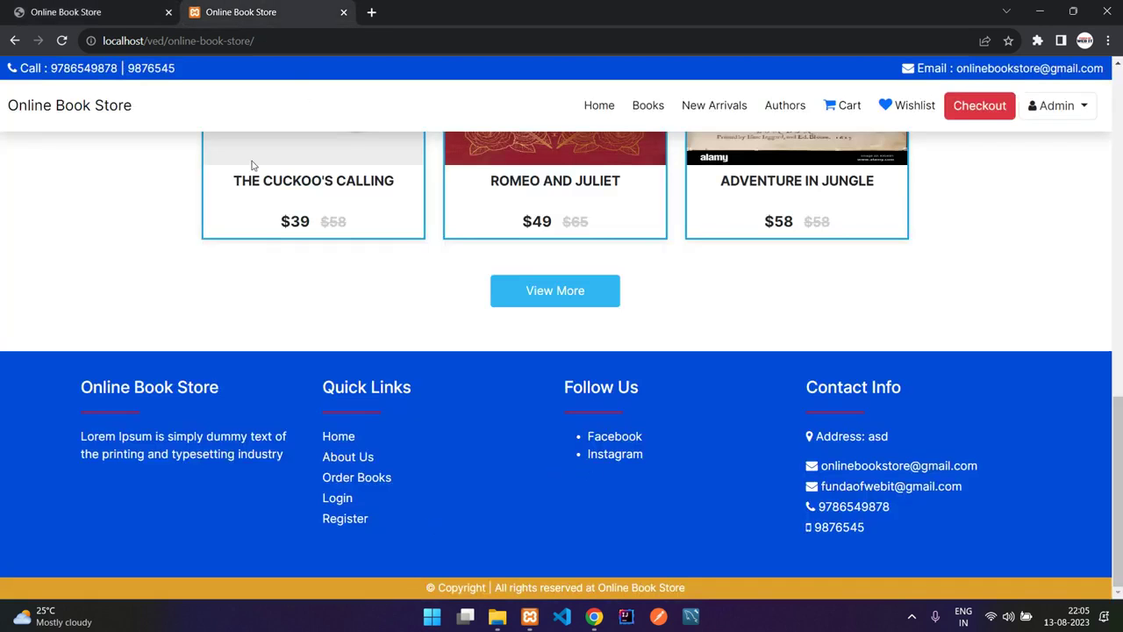
left_click(79, 12)
left_click(74, 535)
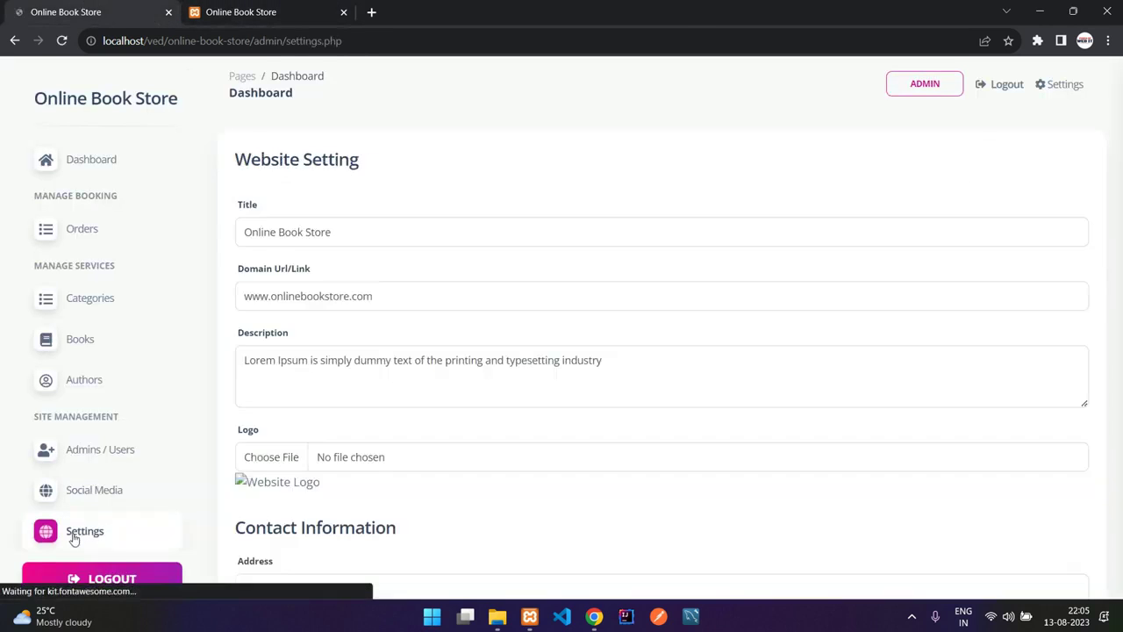
- Work through the site title and description text in the Website Setting form
left_click_drag(347, 231, 235, 223)
left_click(395, 230)
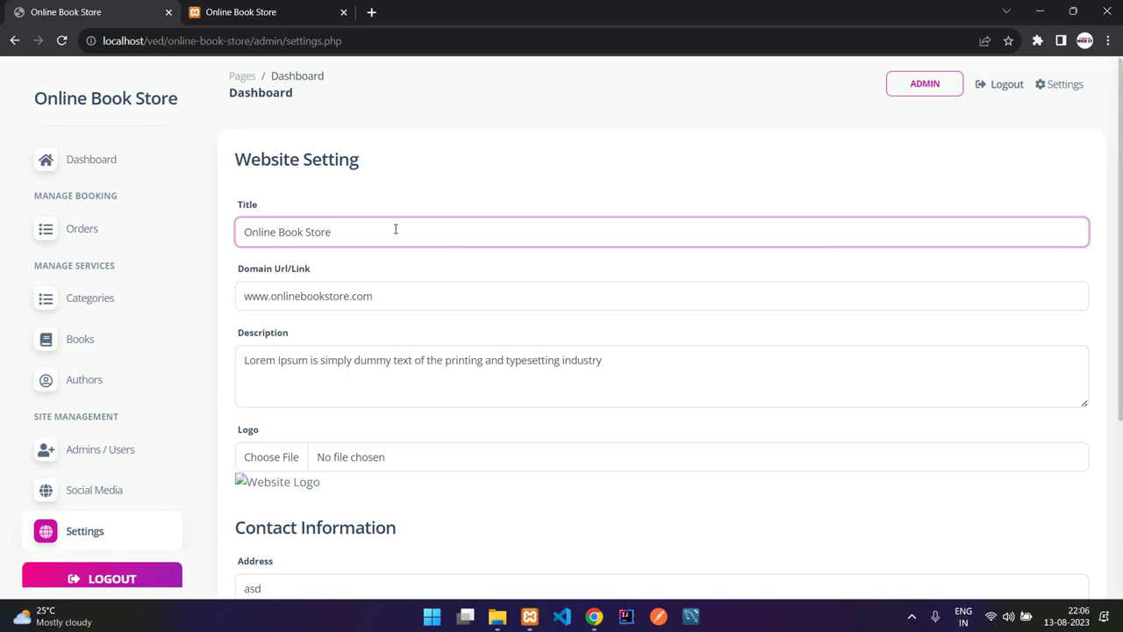
scroll(395, 229, "down", 1)
left_click_drag(372, 206, 246, 199)
left_click(274, 289)
left_click_drag(353, 287, 268, 279)
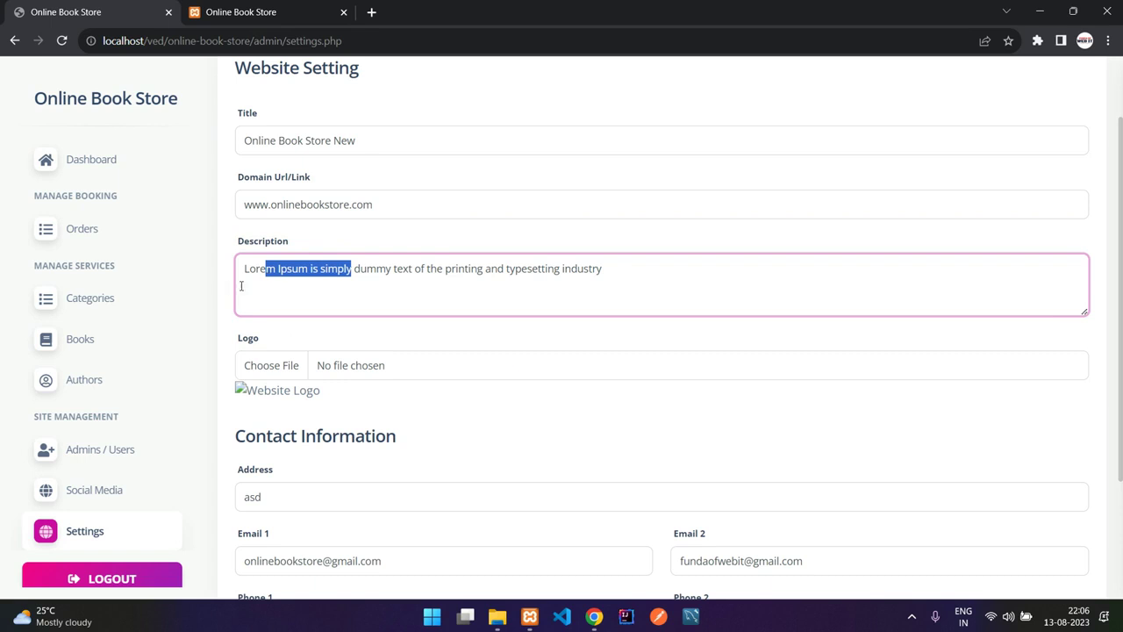
scroll(315, 286, "down", 2)
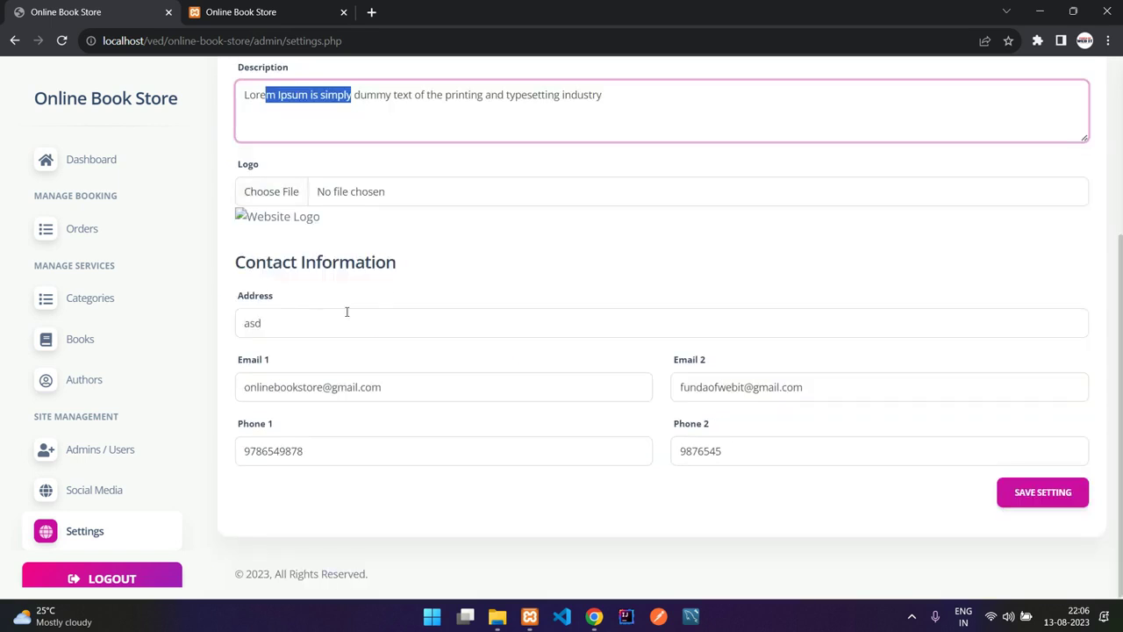
- Replace address 'asd' with 'New building', save, and confirm on the reloaded storefront
left_click(316, 321)
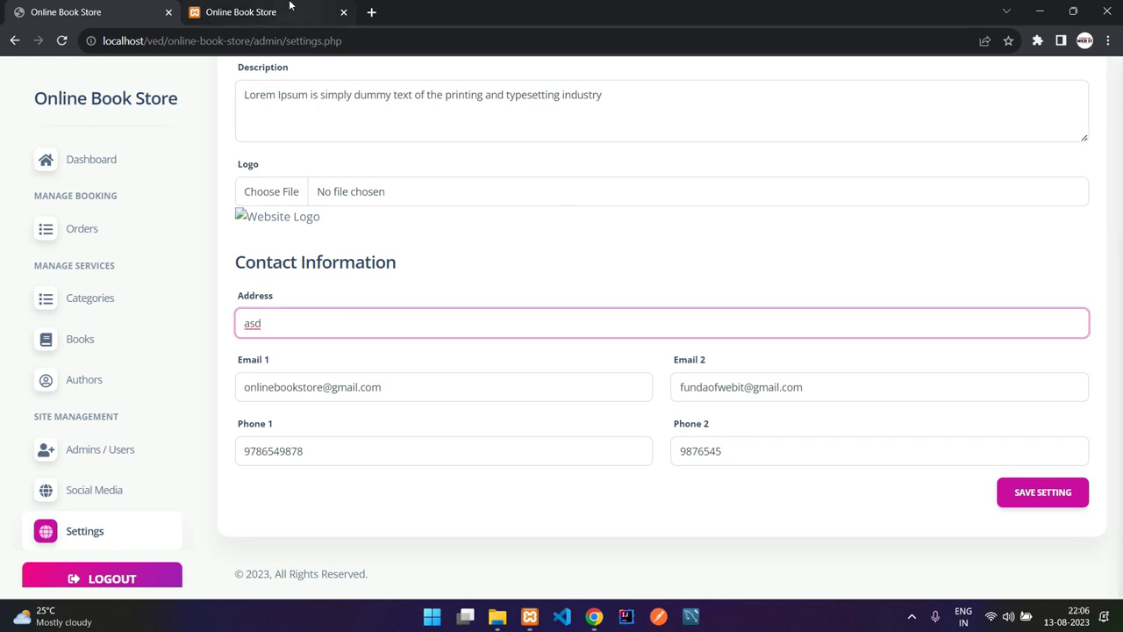
key("ctrl+Tab")
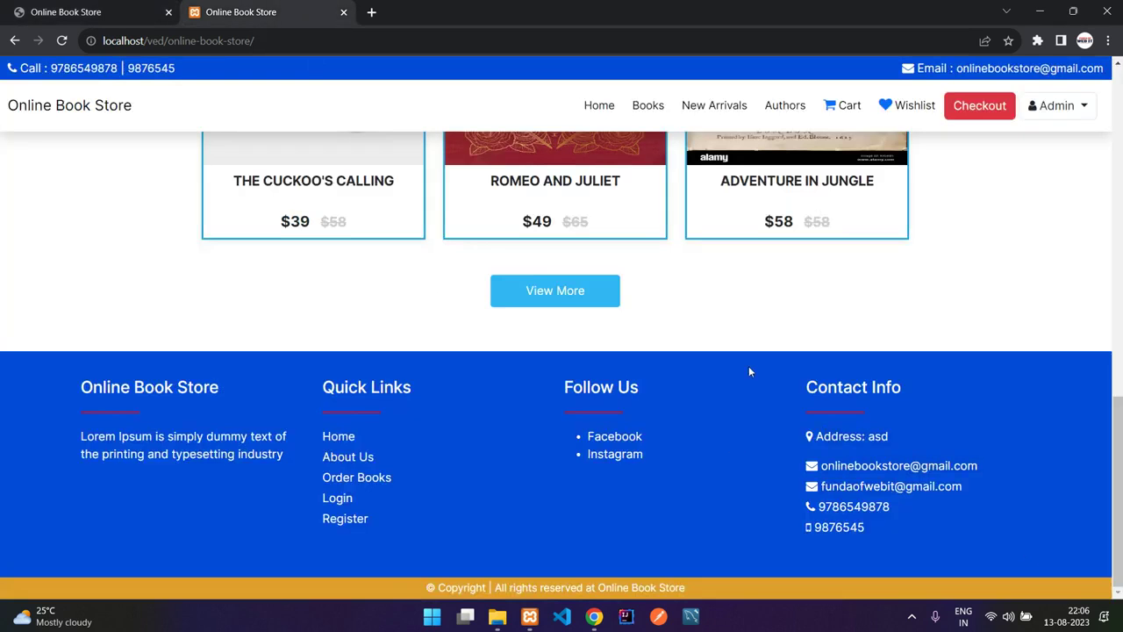
left_click(127, 7)
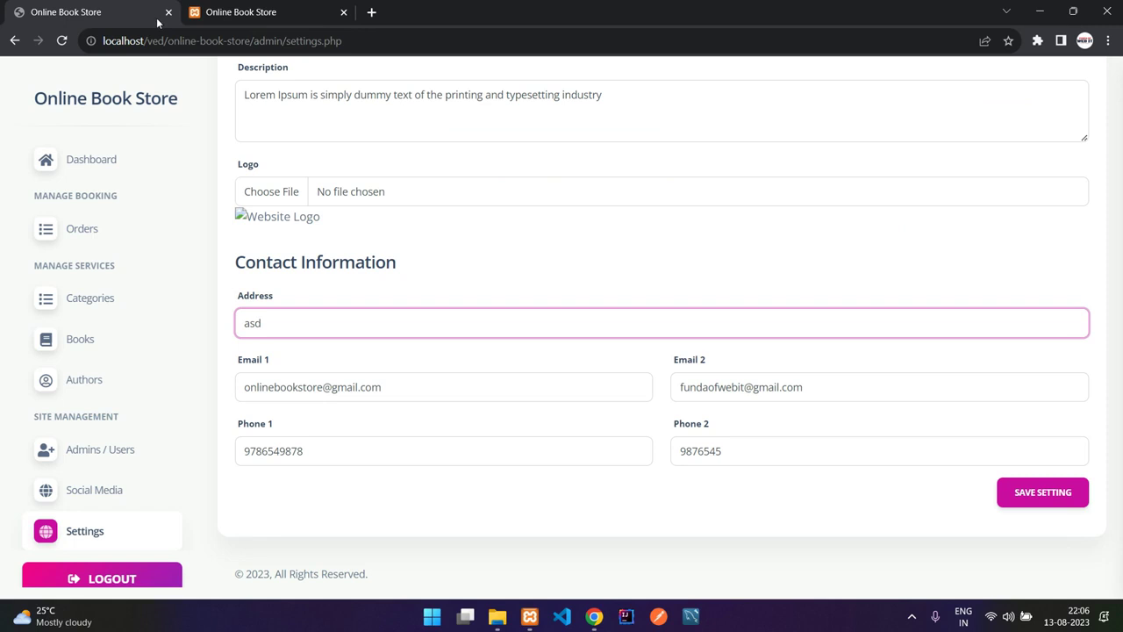
key("ctrl+a")
type("New")
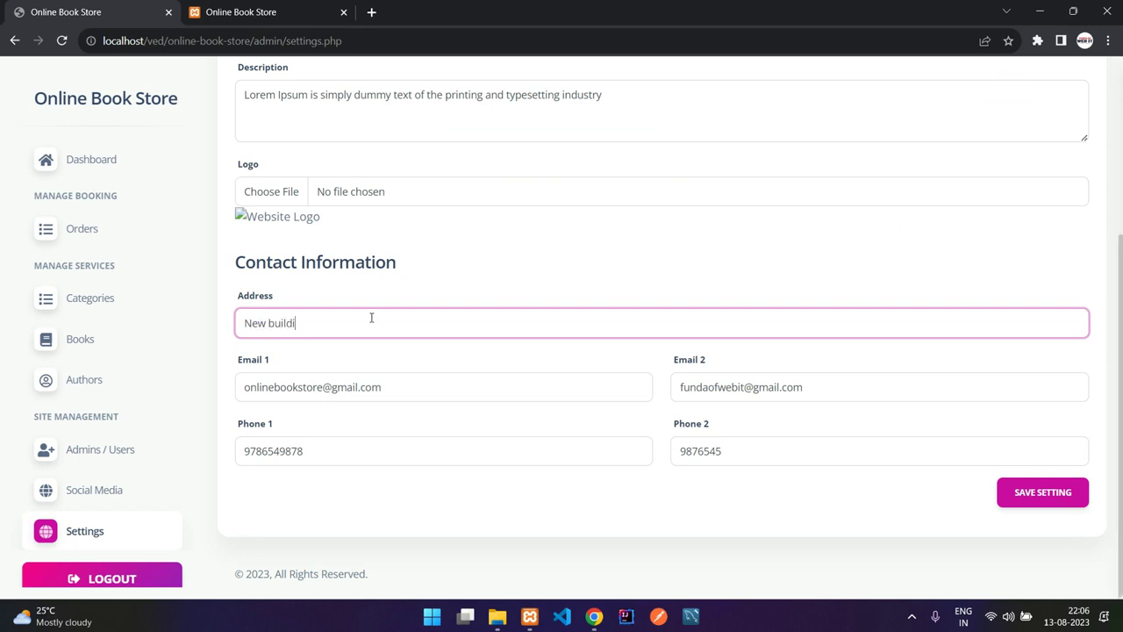
left_click(1009, 502)
left_click(263, 13)
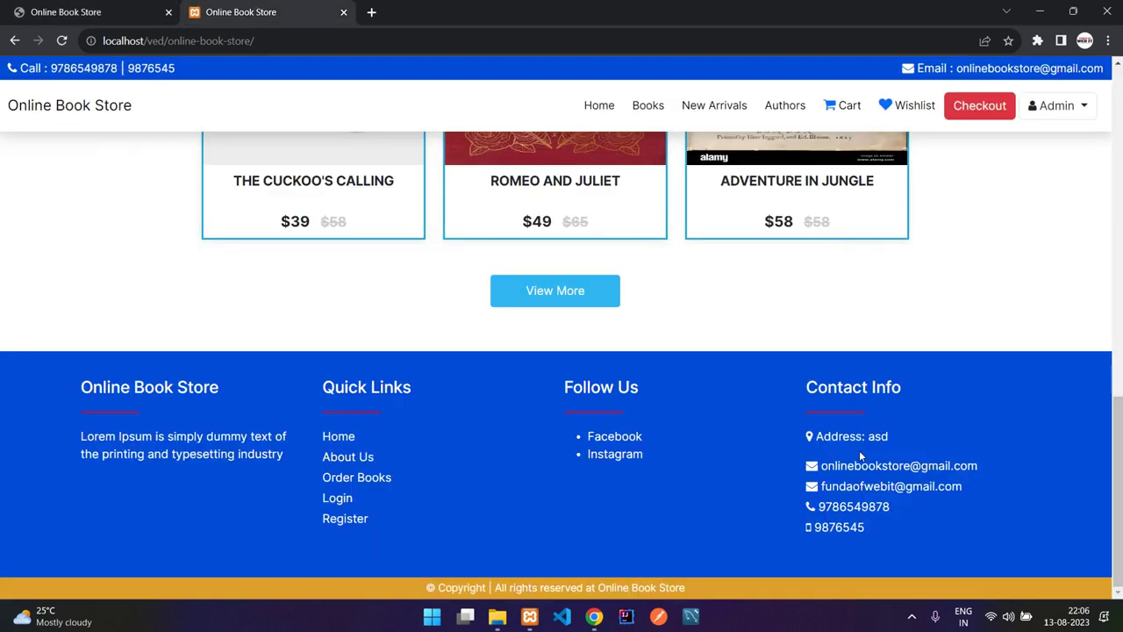
left_click(62, 40)
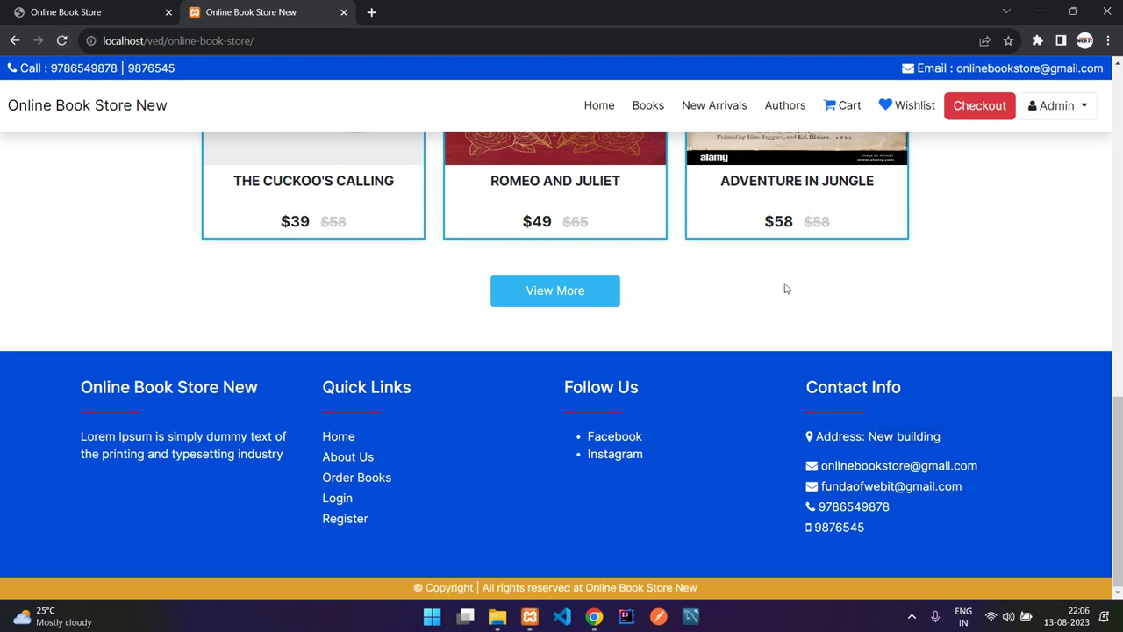
left_click(88, 11)
- Delete 'New' from the site title and save the restored title
left_click(377, 291)
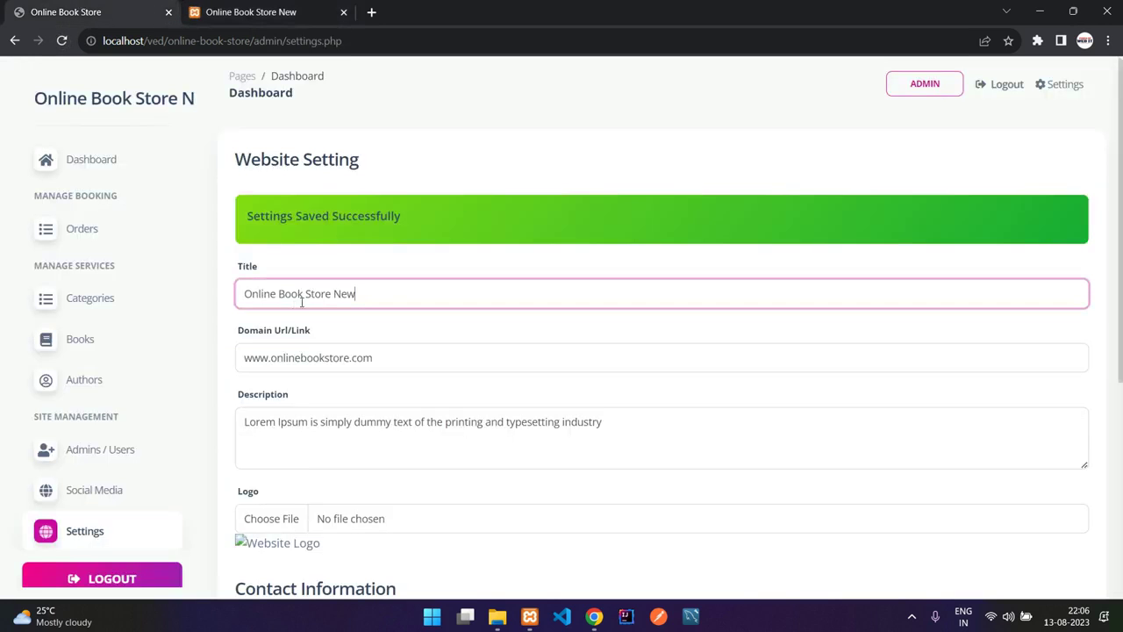
left_click_drag(306, 293, 365, 293)
key("ctrl+Tab")
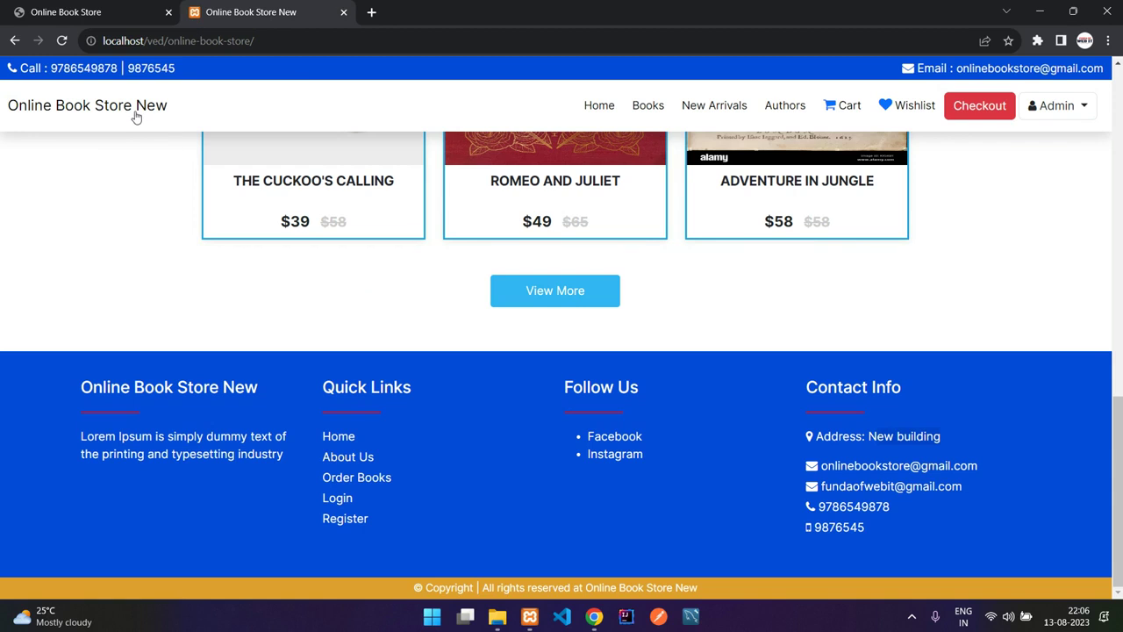
left_click(97, 11)
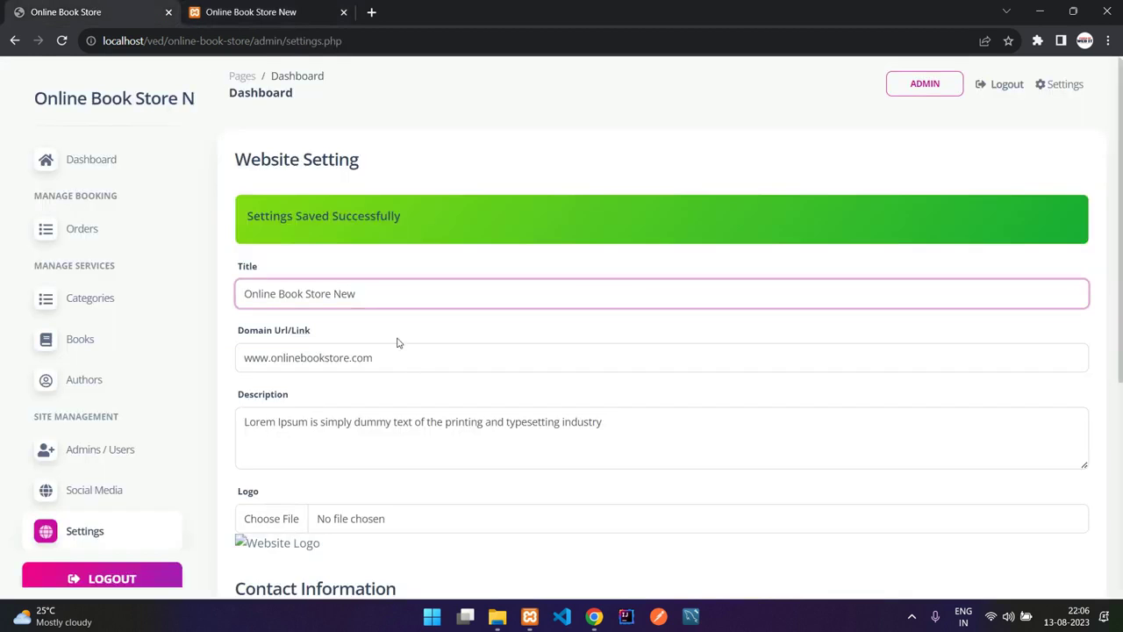
key("ctrl+shift+Left")
key("BackSpace")
scroll(768, 463, "down", 3)
left_click(1022, 576)
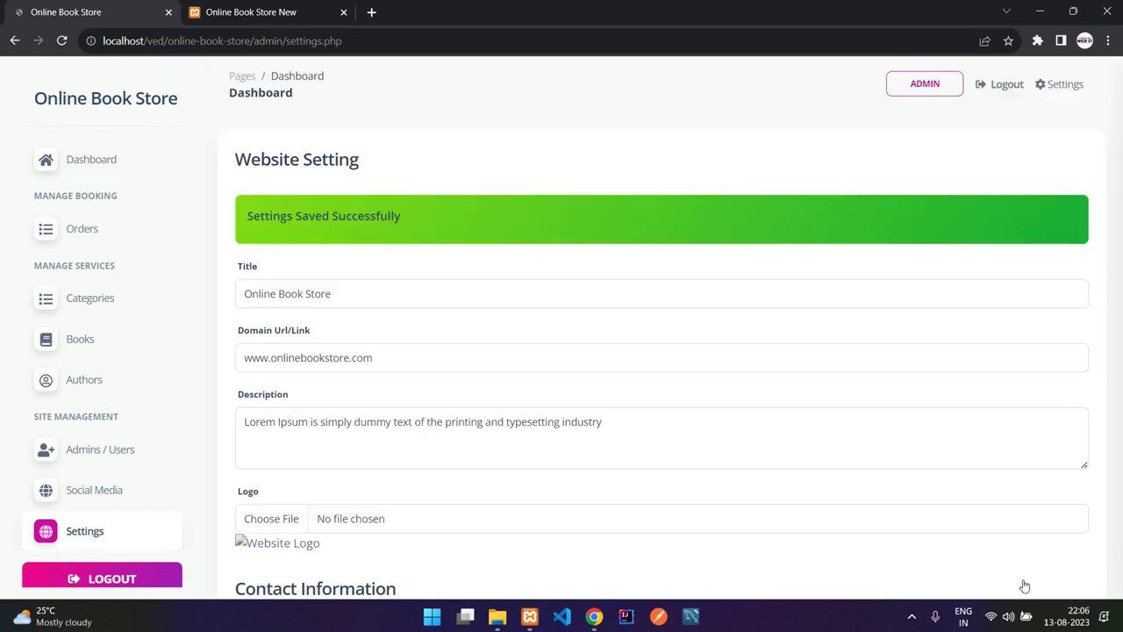
- Reload the storefront to confirm the title reads 'Online Book Store', then return to admin settings
left_click(240, 11)
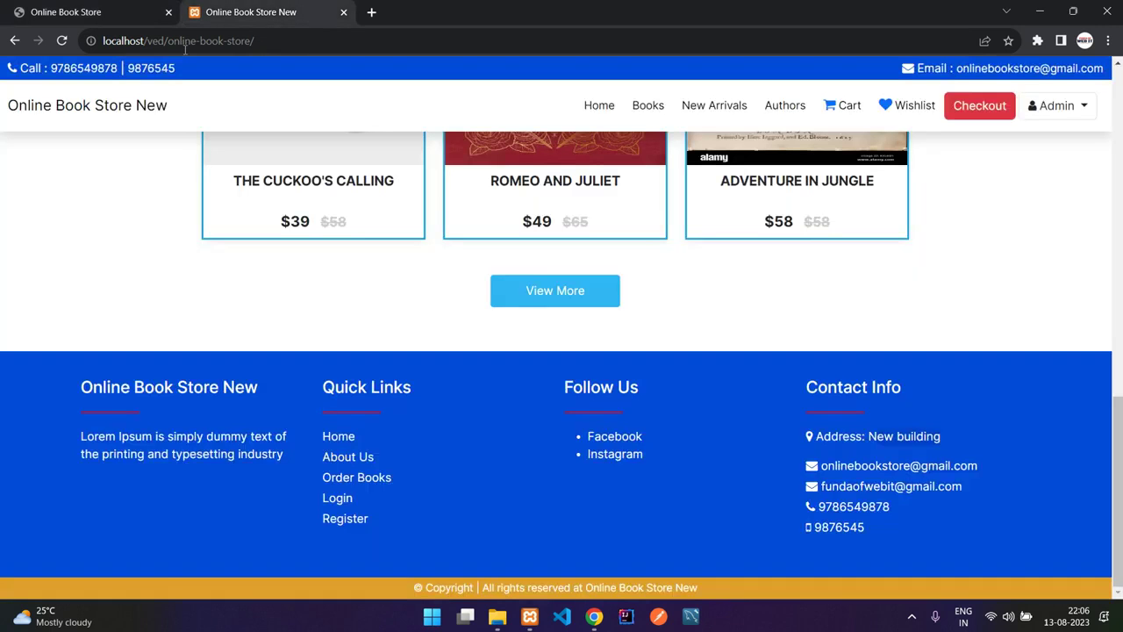
left_click(61, 40)
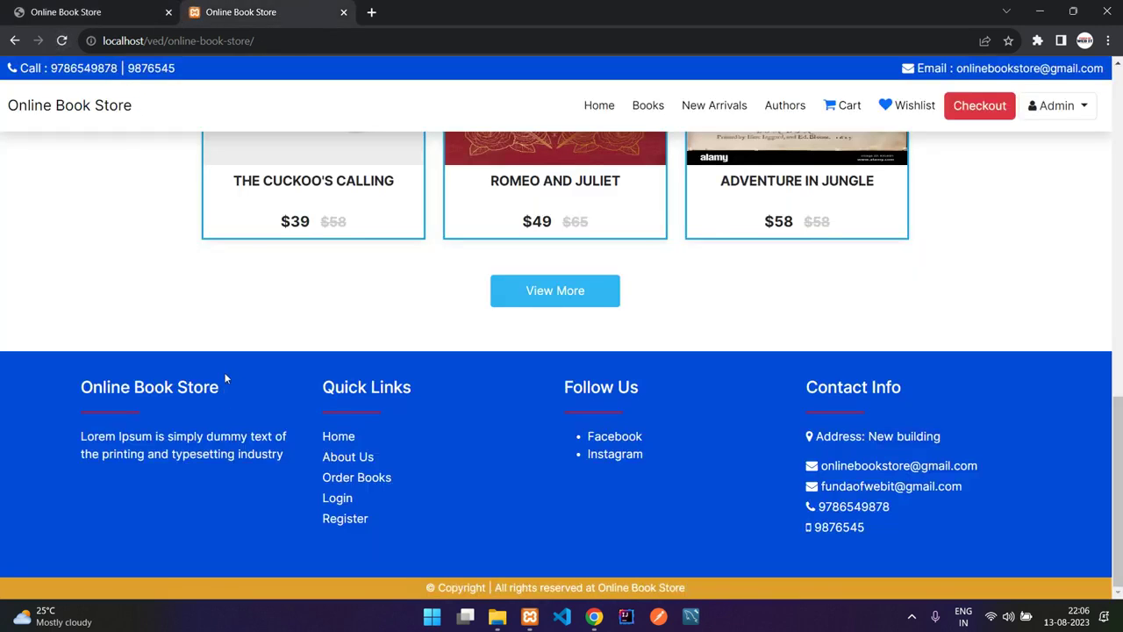
key("ctrl+Page_Up")
scroll(249, 375, "down", 3)
scroll(249, 376, "up", 3)
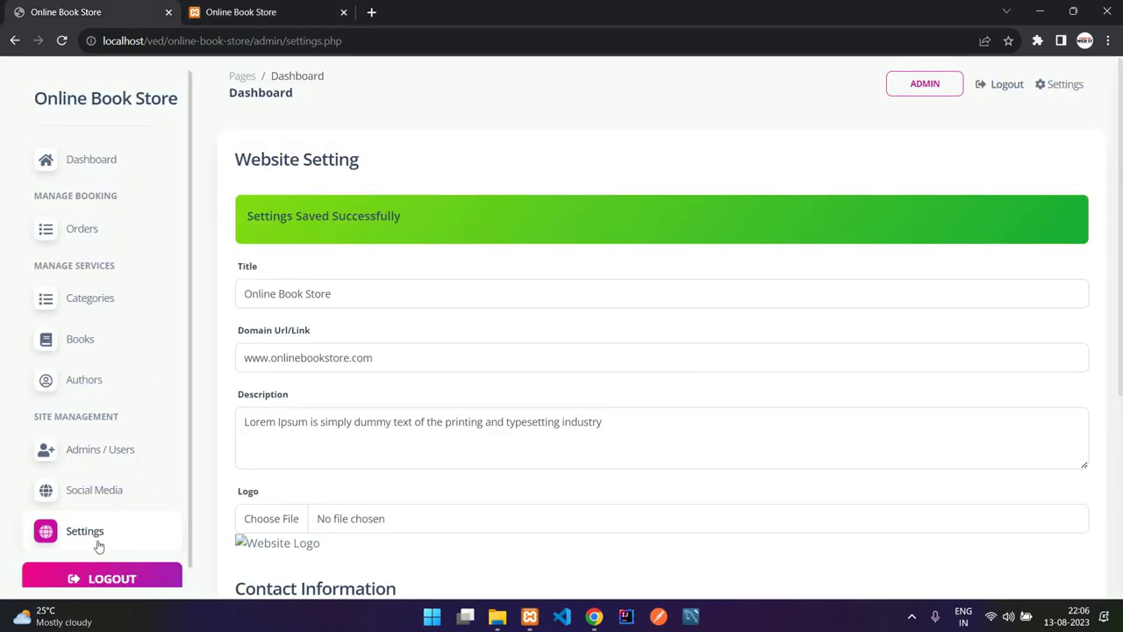
scroll(95, 540, "up", 1)
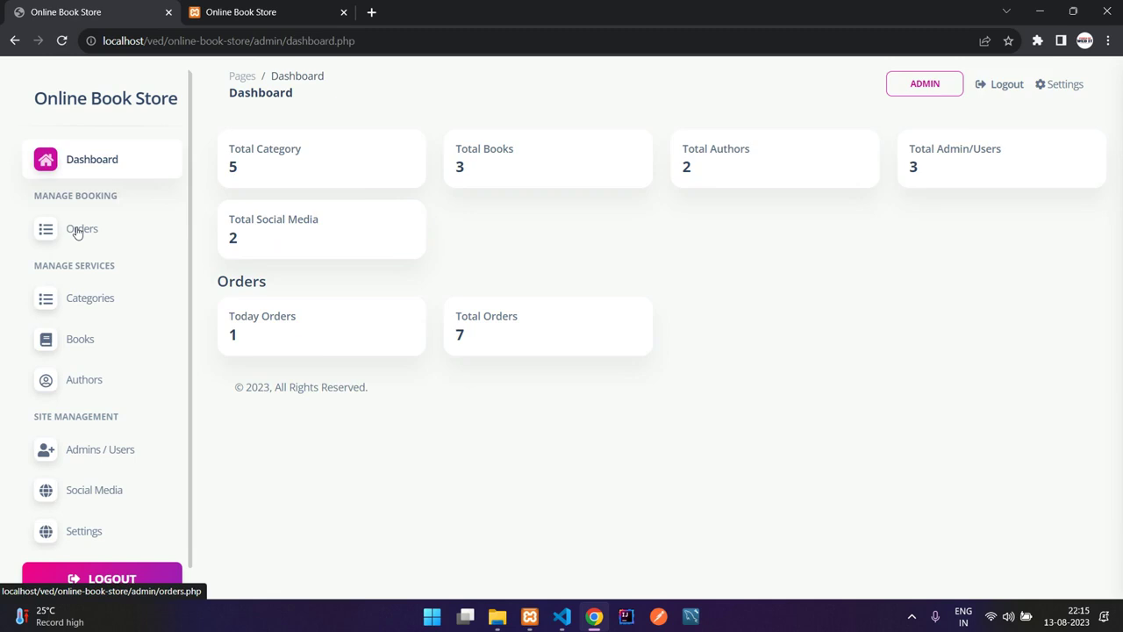
- Filter the Orders List to status 'Order placed', showing 4 orders
left_click(77, 230)
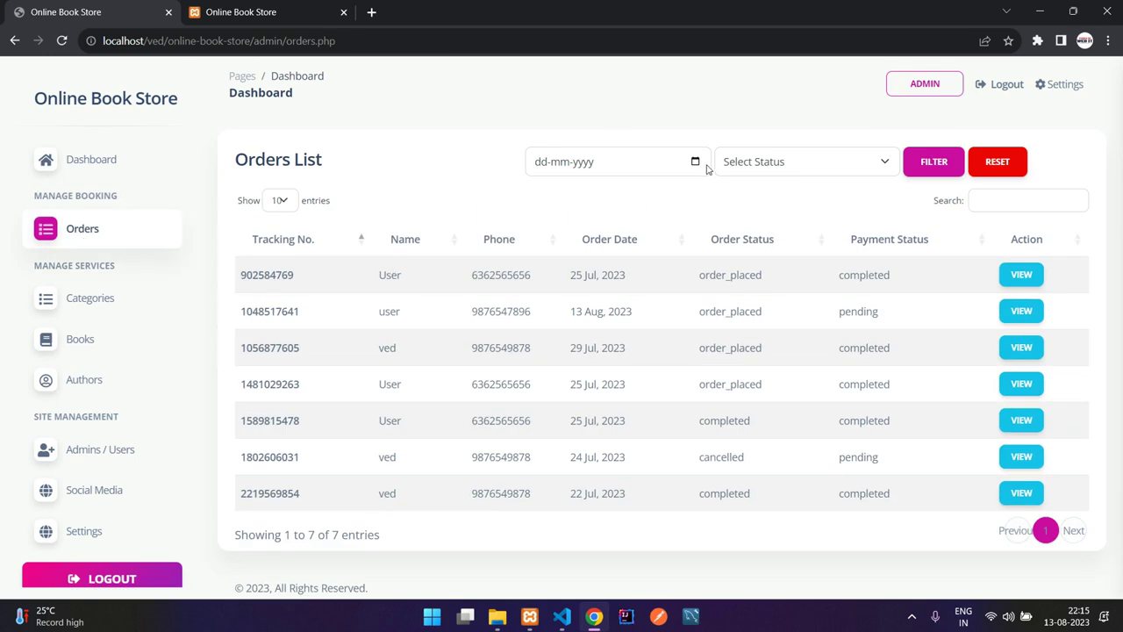
left_click(751, 167)
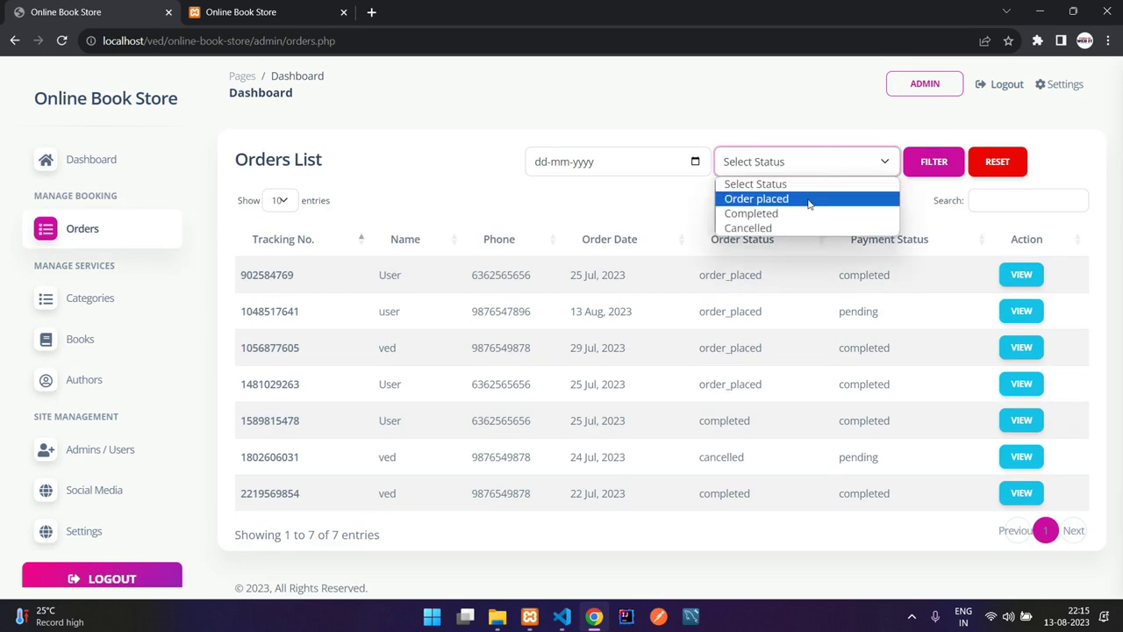
left_click(798, 199)
left_click(939, 167)
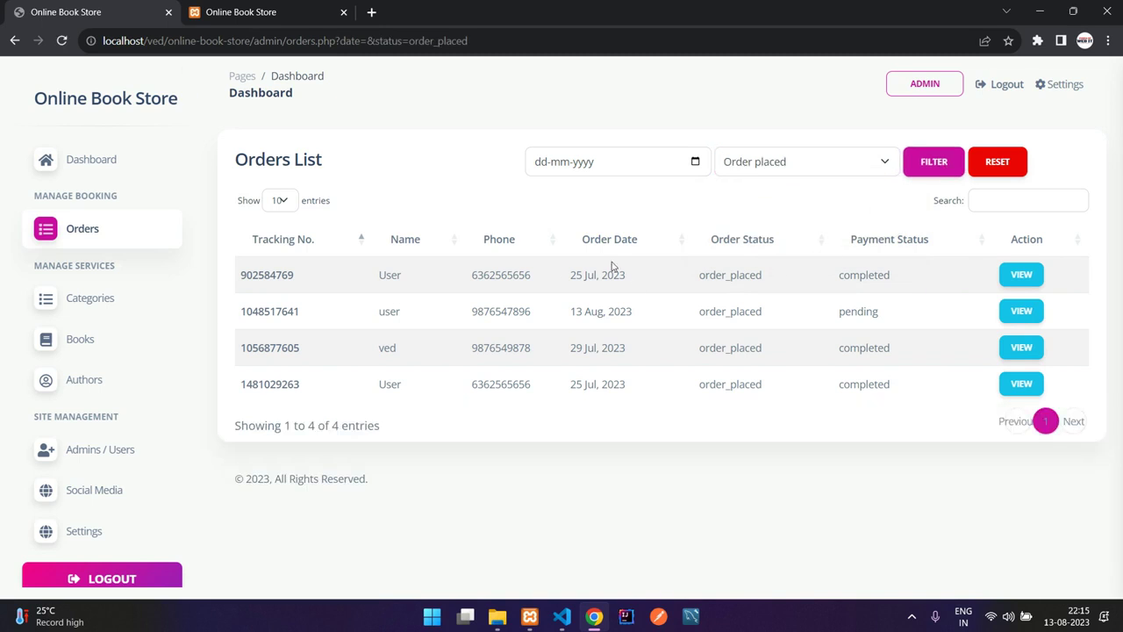
- Clear the status filter and reset so all 7 orders are listed
left_click(782, 154)
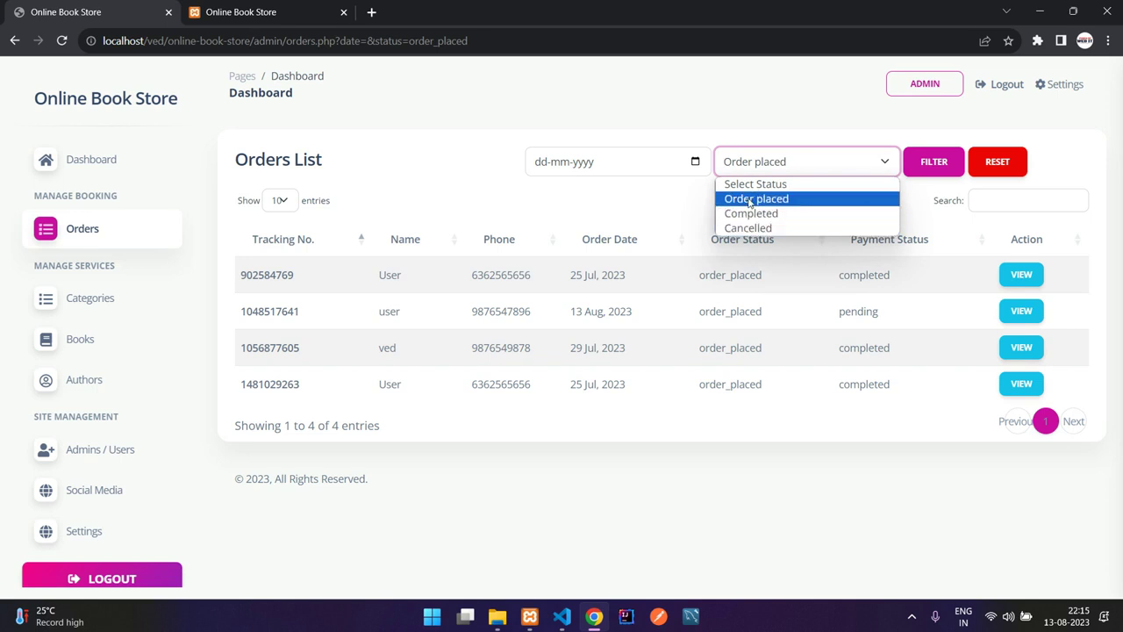
left_click(755, 184)
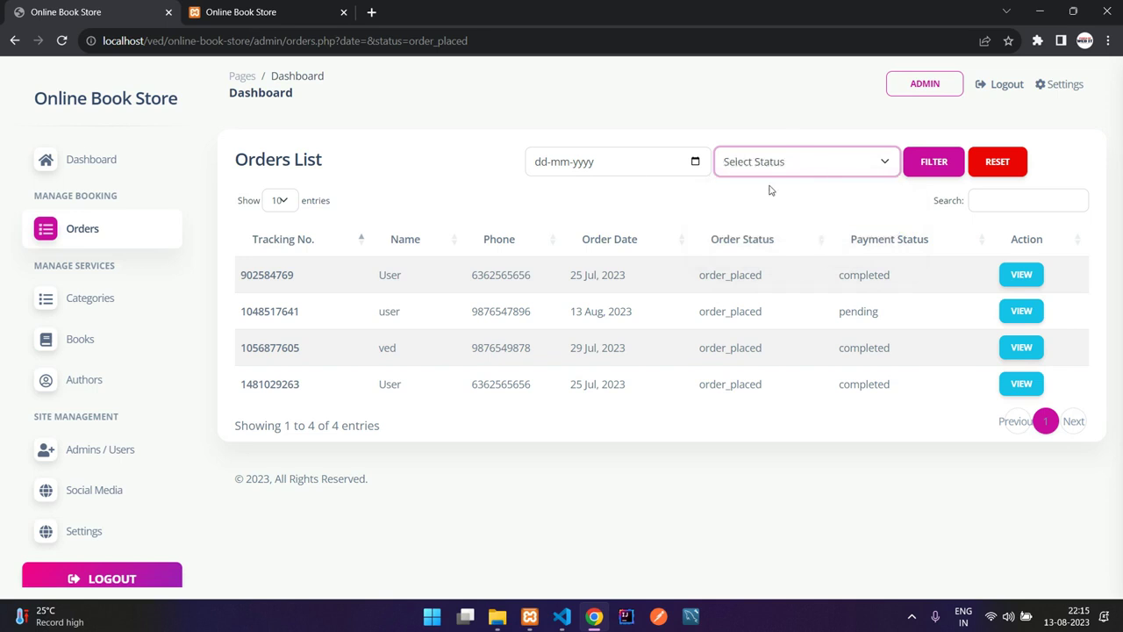
left_click(933, 161)
left_click(995, 165)
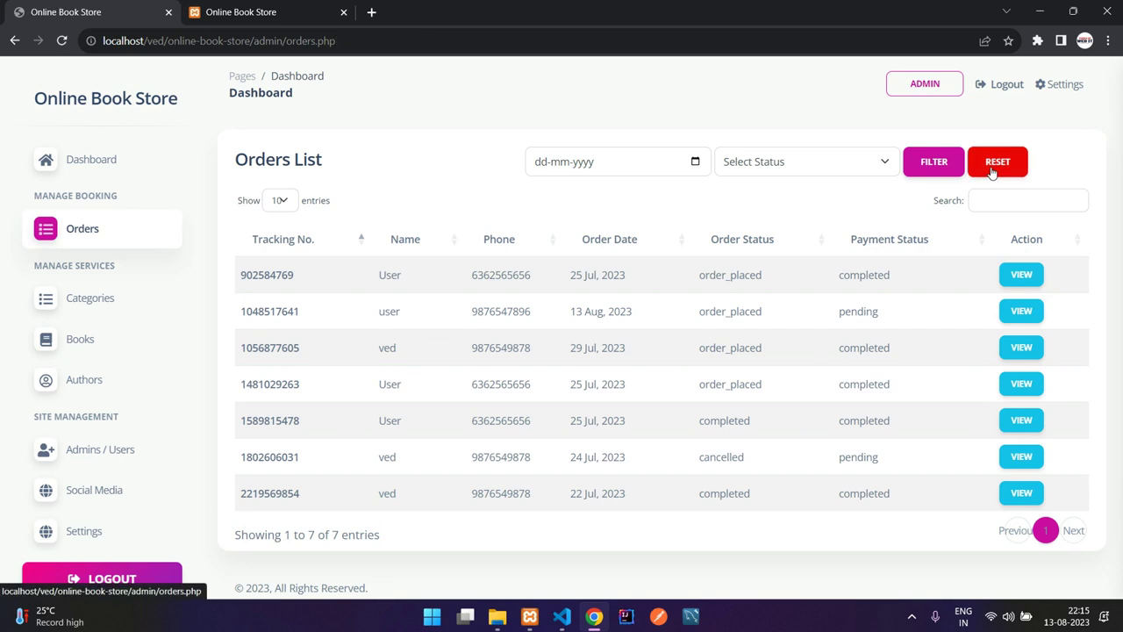
- Sort orders by order date and highlight the first order's date, name and phone
left_click(618, 246)
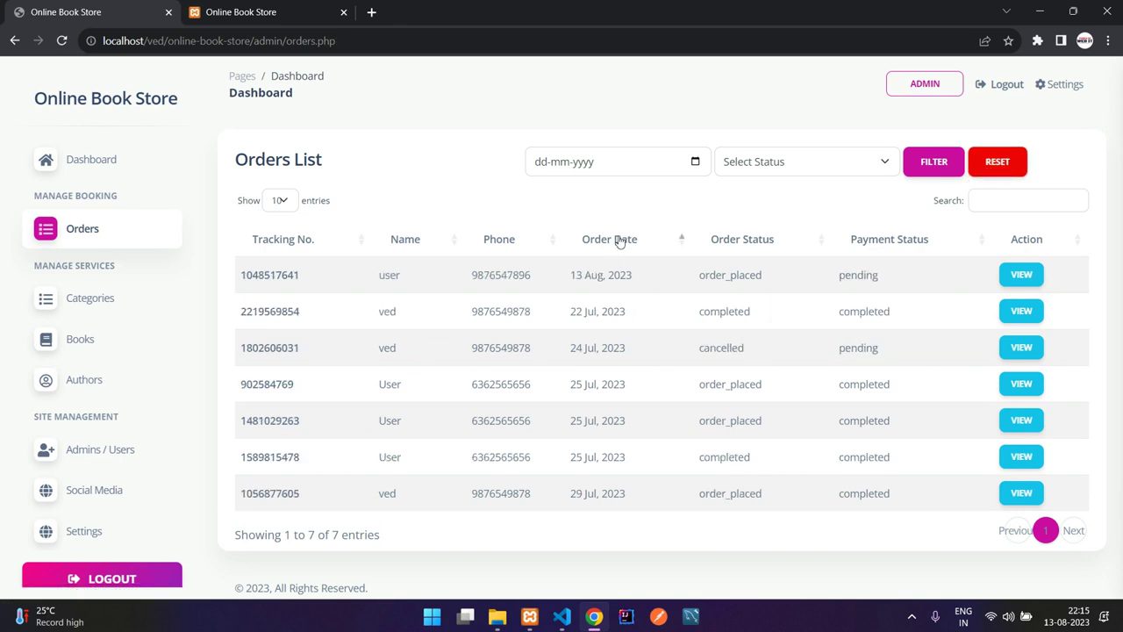
left_click_drag(571, 274, 609, 275)
left_click(609, 274)
double_click(389, 275)
left_click_drag(417, 278, 582, 276)
left_click(582, 275)
- Review the 13 Aug order's books, prices, quantities and customer details
left_click(1021, 275)
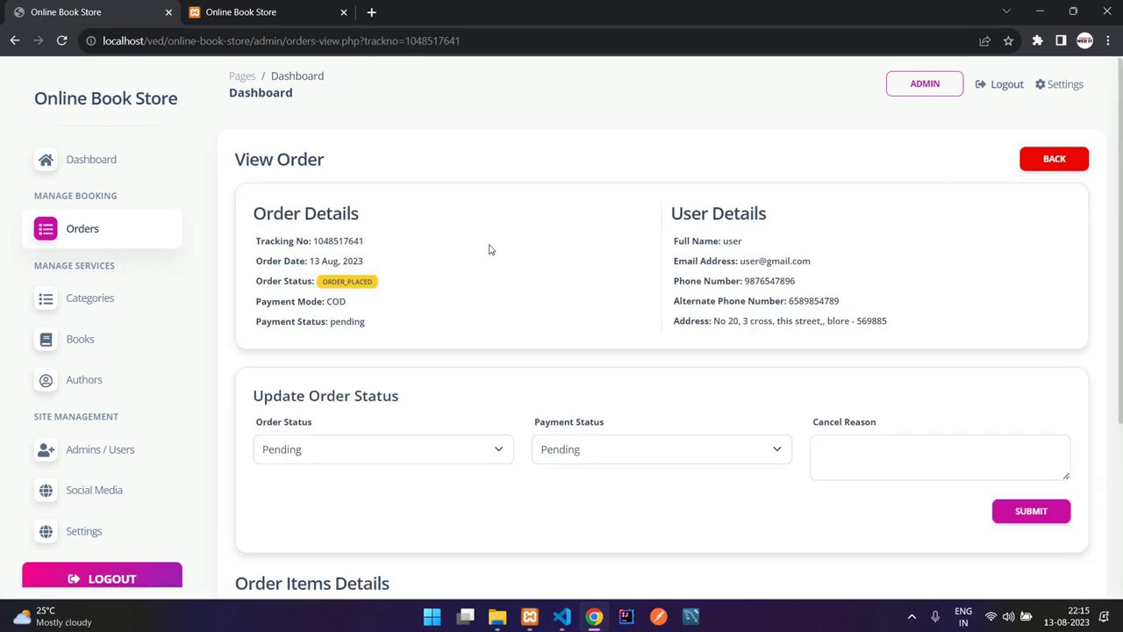
scroll(491, 250, "down", 3)
left_click_drag(335, 410, 442, 446)
left_click(423, 456)
left_click_drag(373, 463, 325, 409)
left_click(354, 421)
scroll(353, 421, "up", 3)
left_click_drag(710, 240, 849, 314)
left_click(849, 314)
scroll(629, 341, "down", 1)
- Set both Order Status and Payment Status to Completed and submit the update
left_click(281, 356)
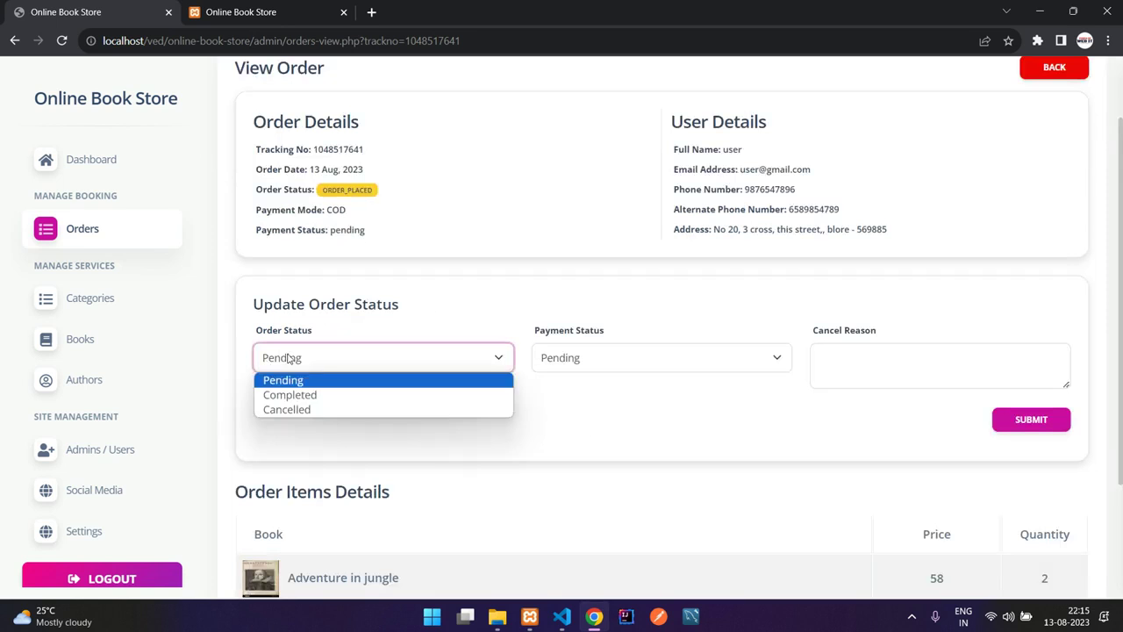
left_click(314, 396)
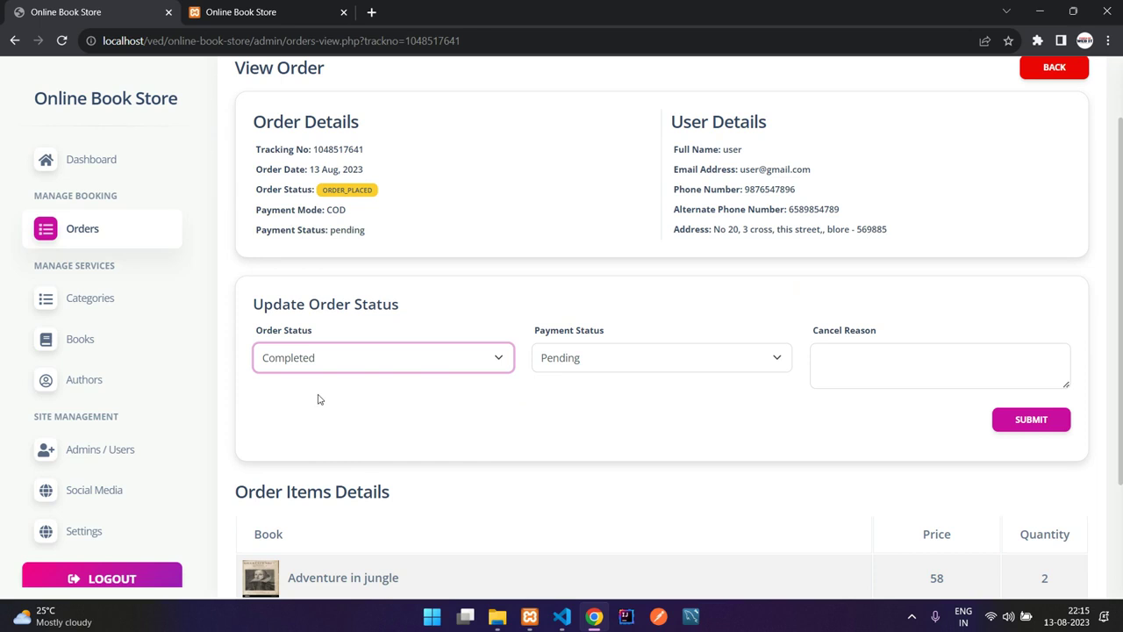
left_click(620, 369)
left_click(623, 399)
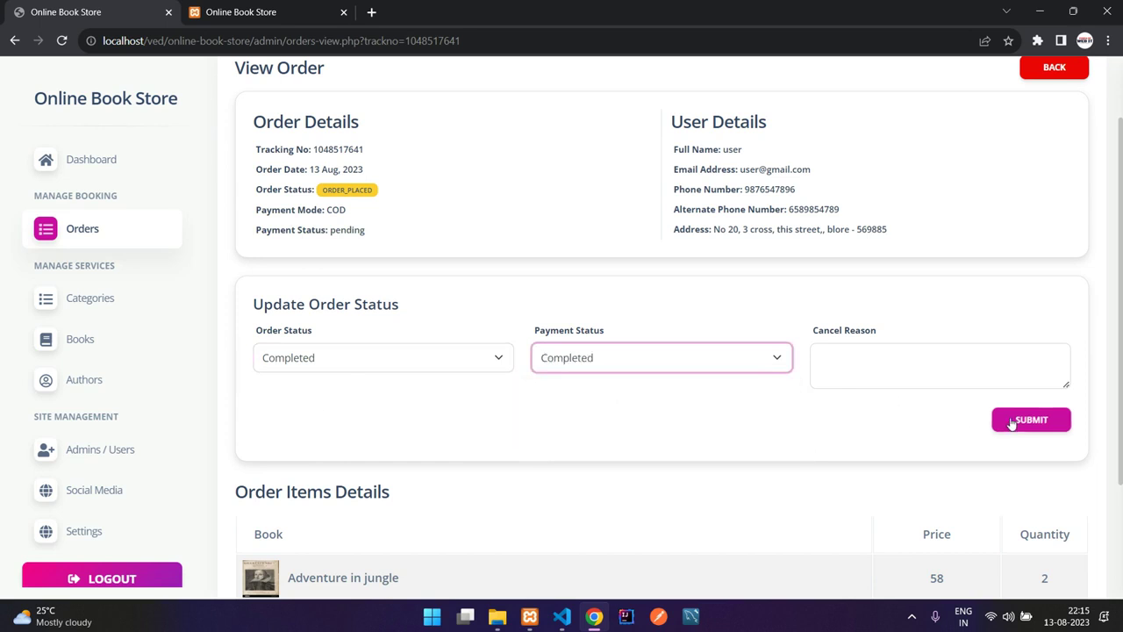
left_click(997, 425)
left_click_drag(285, 204, 431, 205)
left_click(431, 205)
- Return to the orders list sorted by order date, confirming the first order shows Completed
left_click(1022, 160)
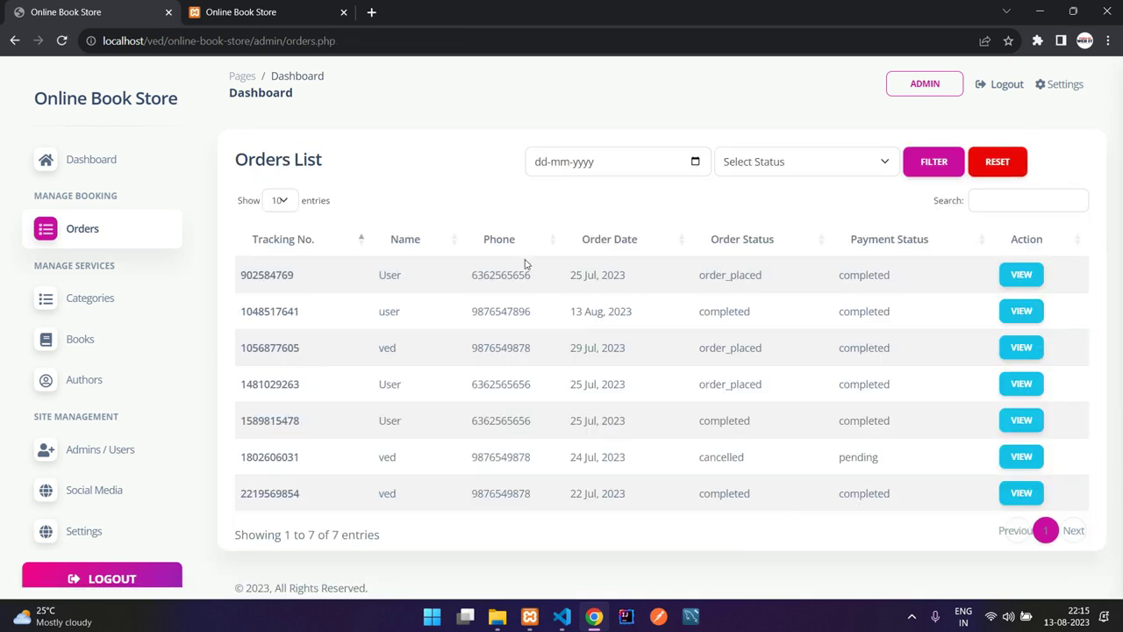
left_click(658, 241)
left_click_drag(577, 274, 647, 276)
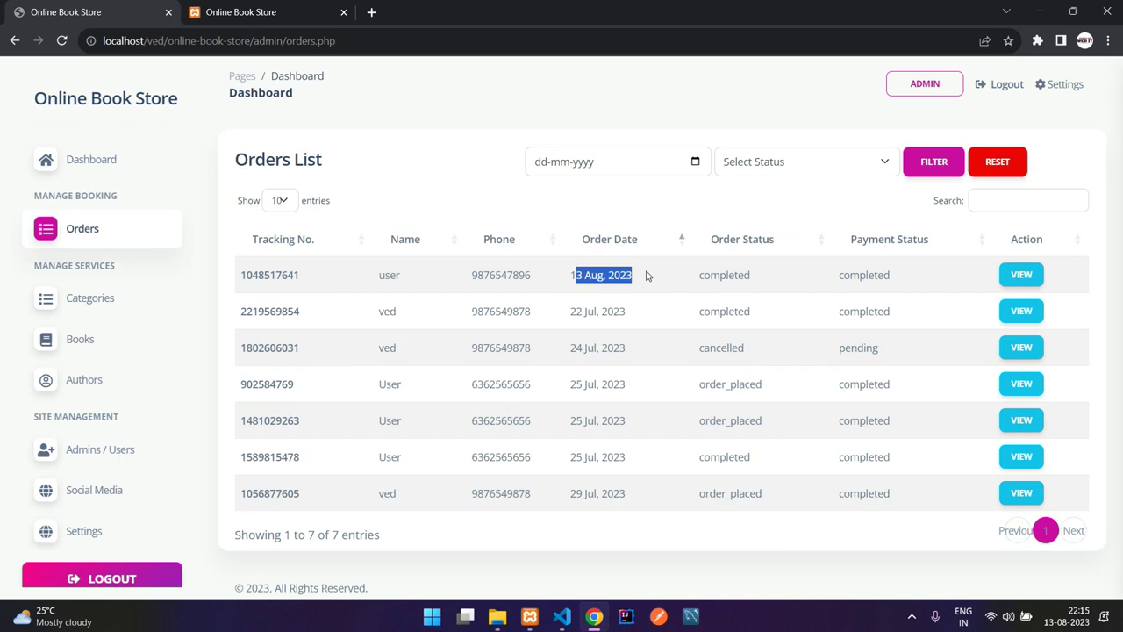
left_click_drag(769, 278, 699, 276)
left_click(699, 277)
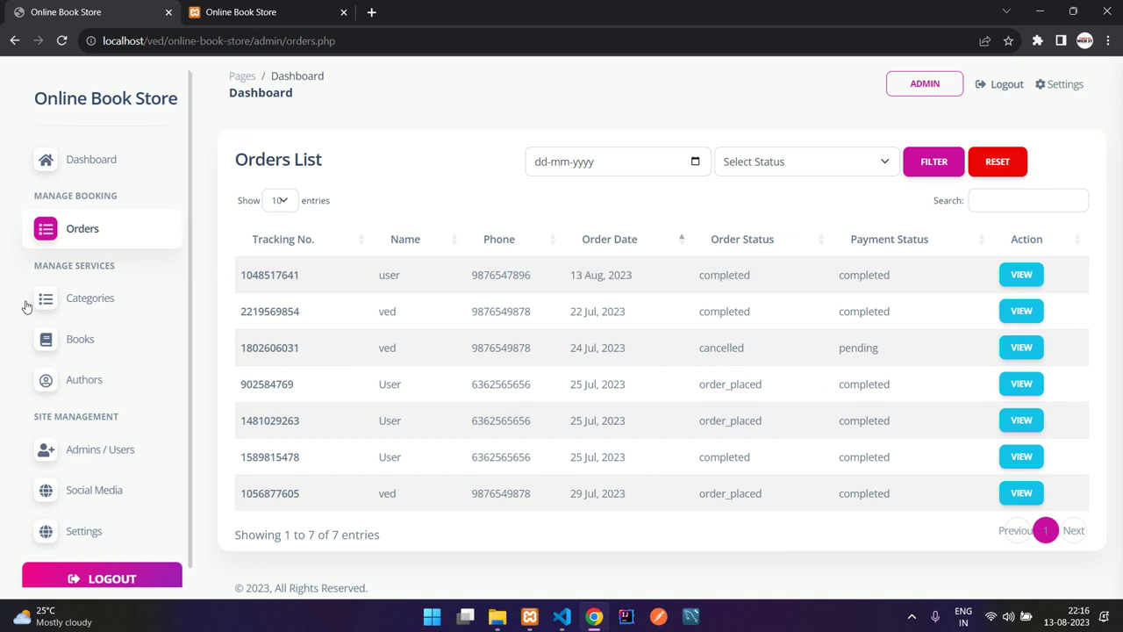
left_click(76, 301)
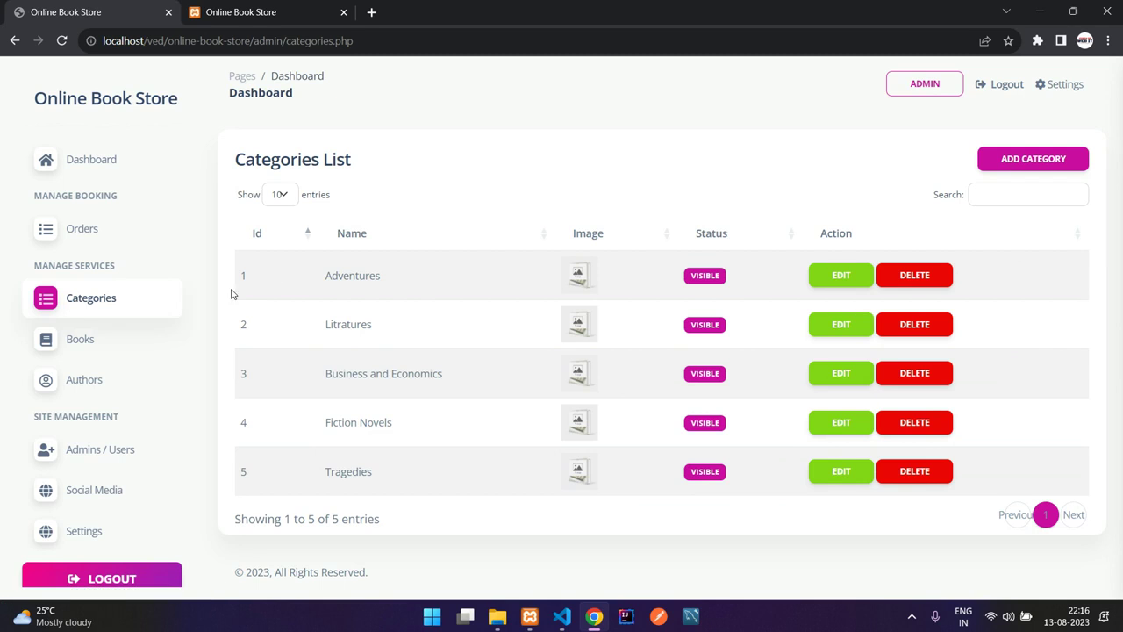
- Look over the category names and the Add Category form, leaving it without saving
left_click_drag(321, 275, 415, 441)
left_click(415, 441)
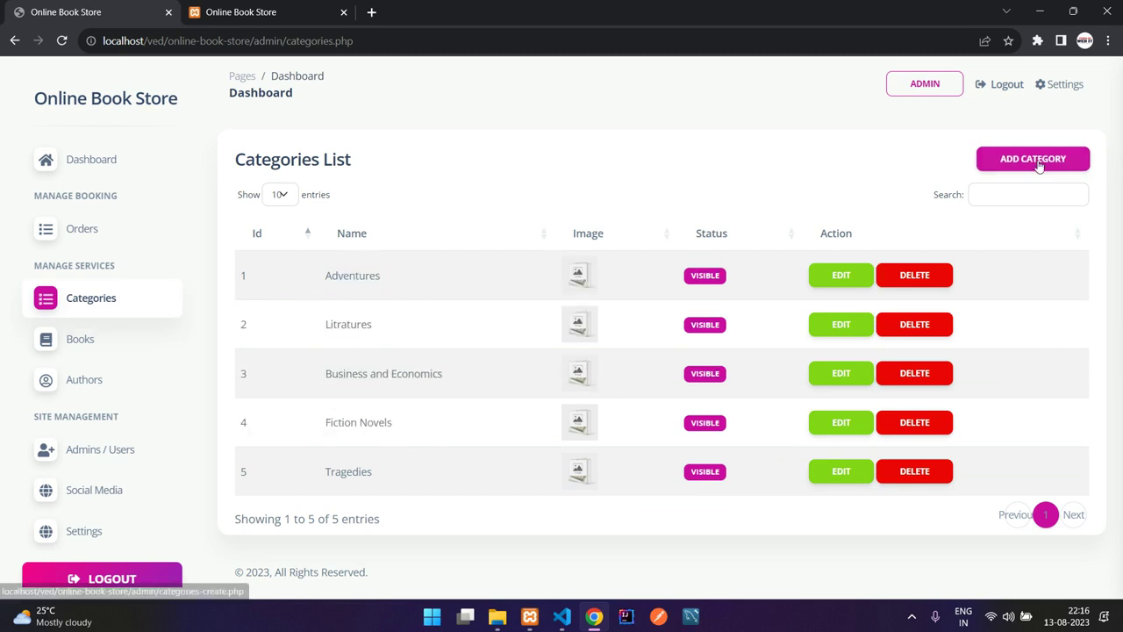
left_click(1022, 159)
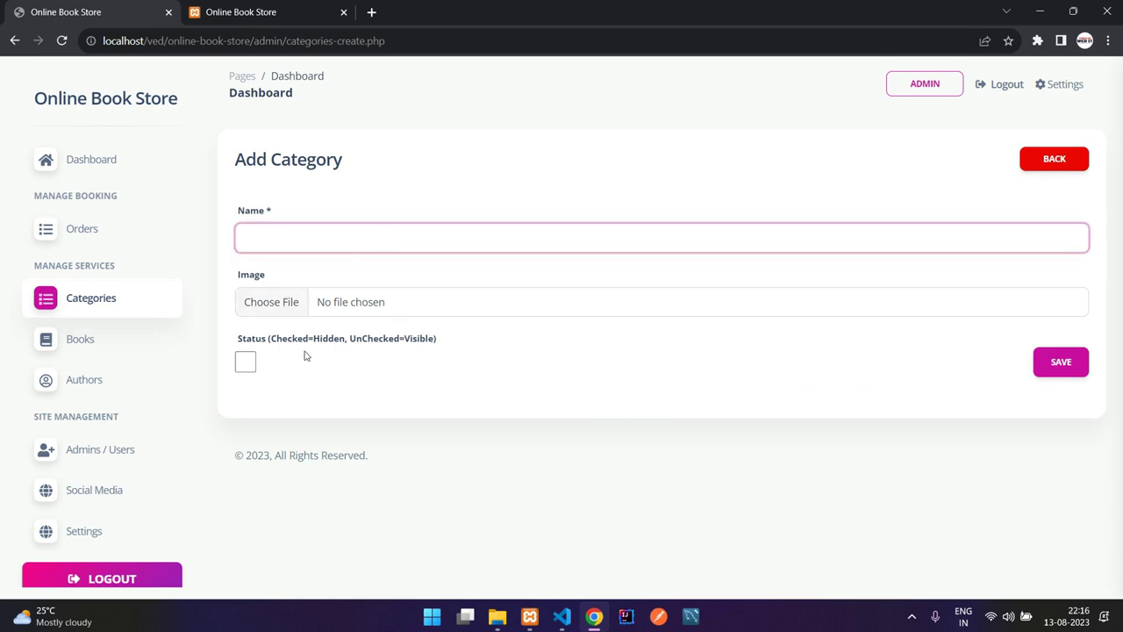
left_click(248, 363)
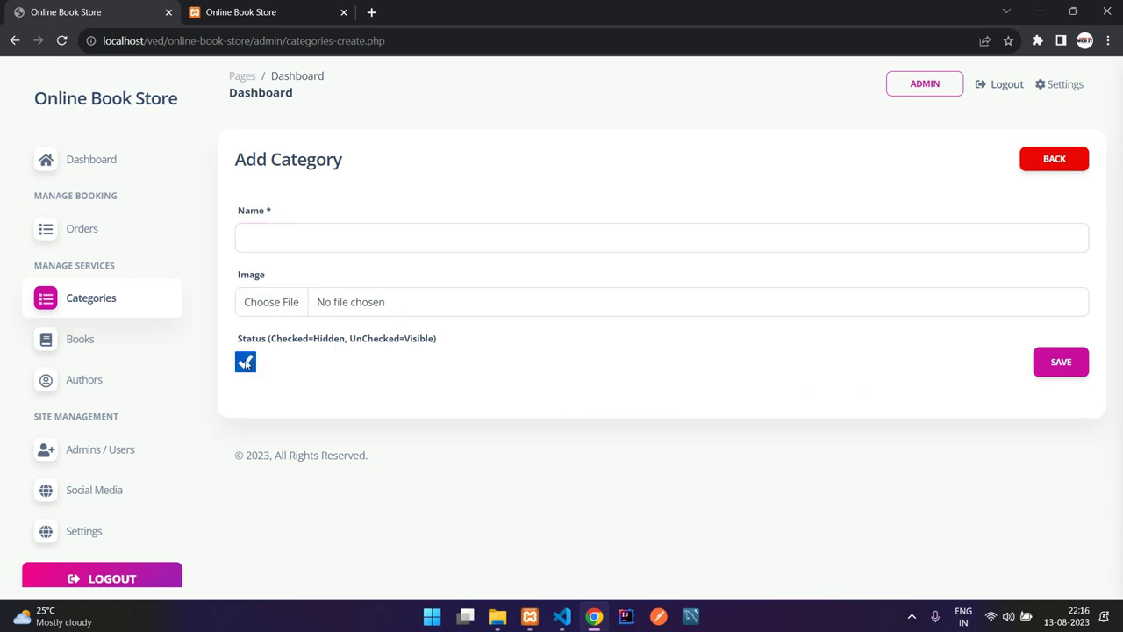
left_click(246, 363)
left_click(1053, 160)
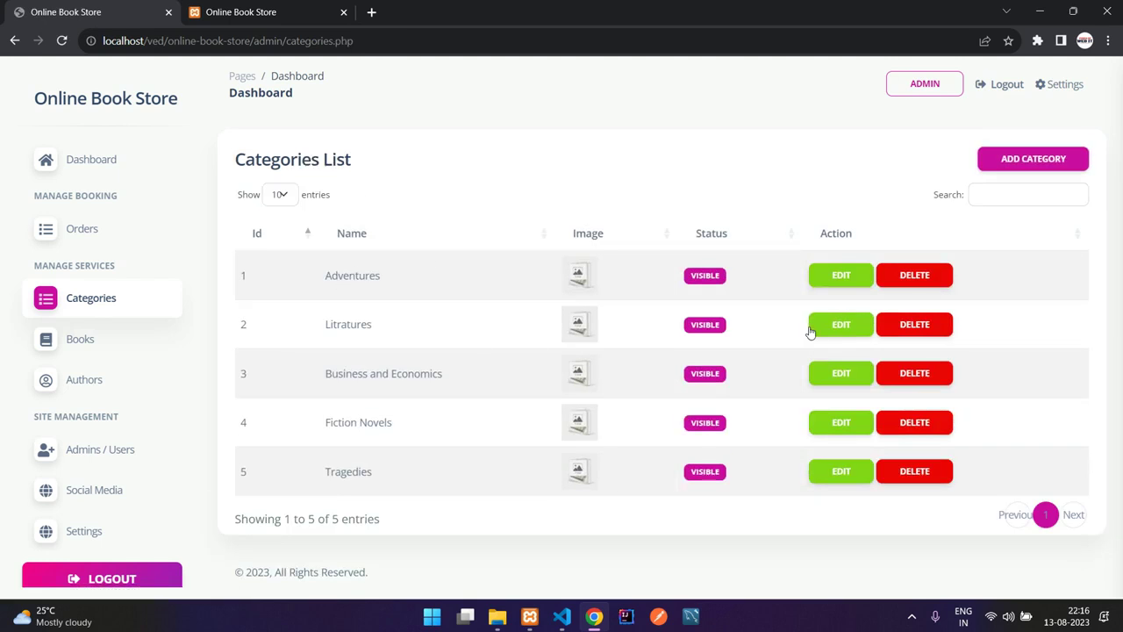
- Tick the Status checkbox on Litratures to hide it and update the category
left_click(834, 324)
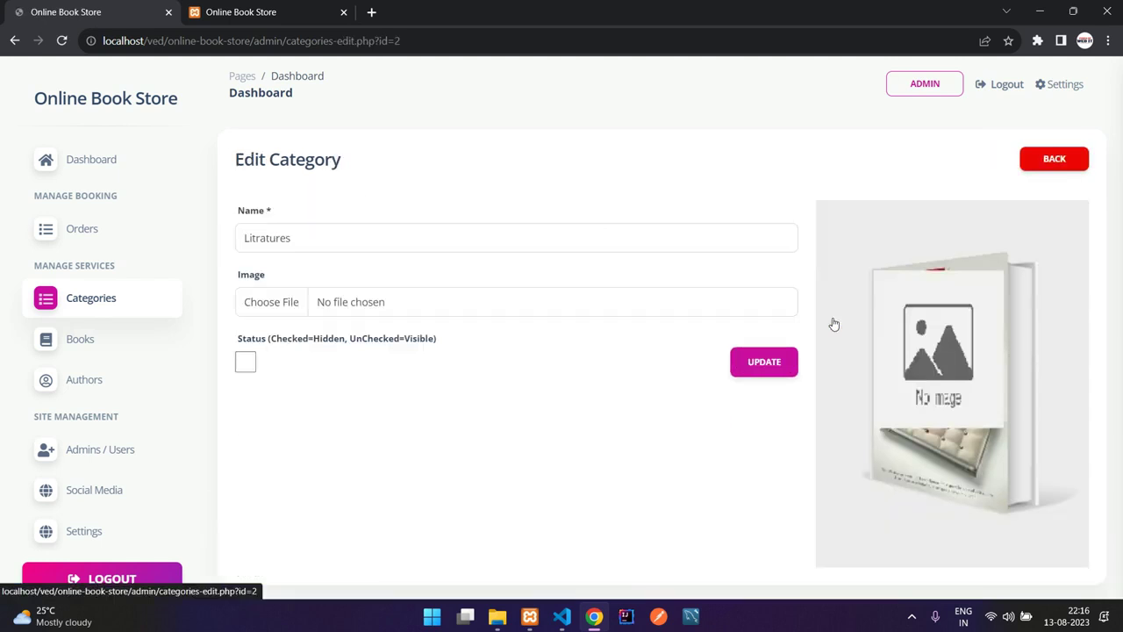
left_click(246, 362)
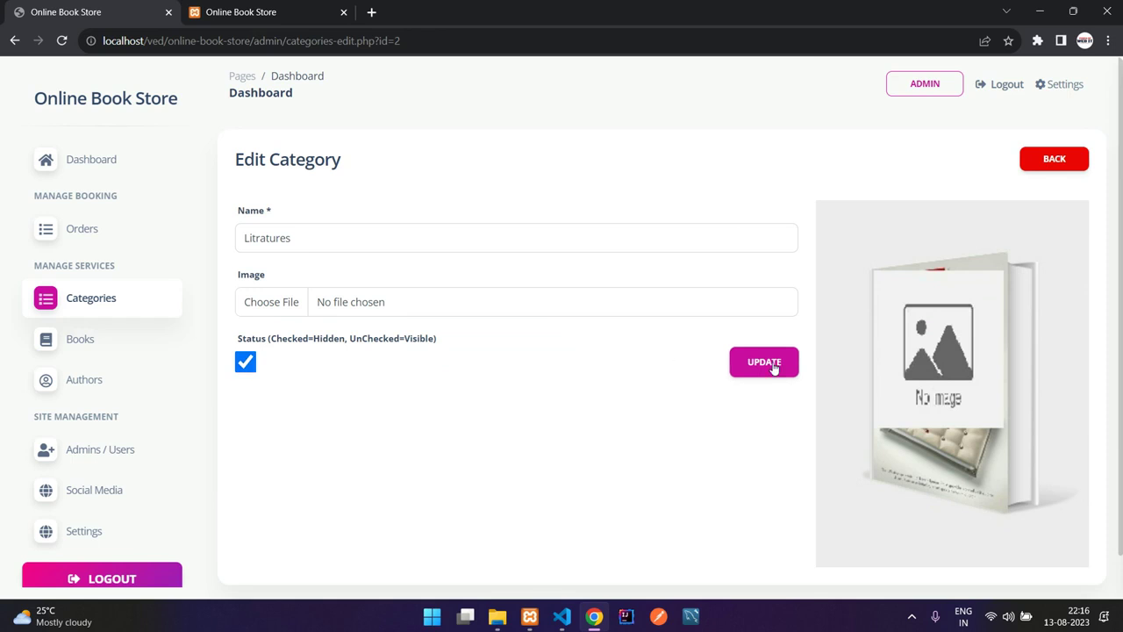
left_click(774, 366)
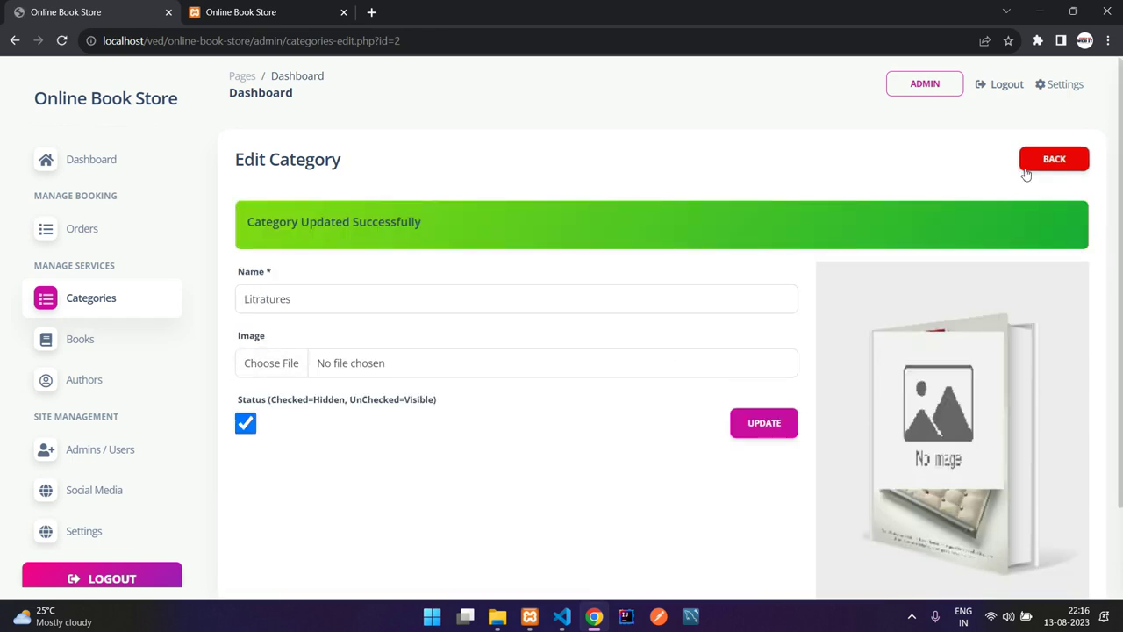
left_click(1039, 162)
left_click_drag(330, 325, 409, 328)
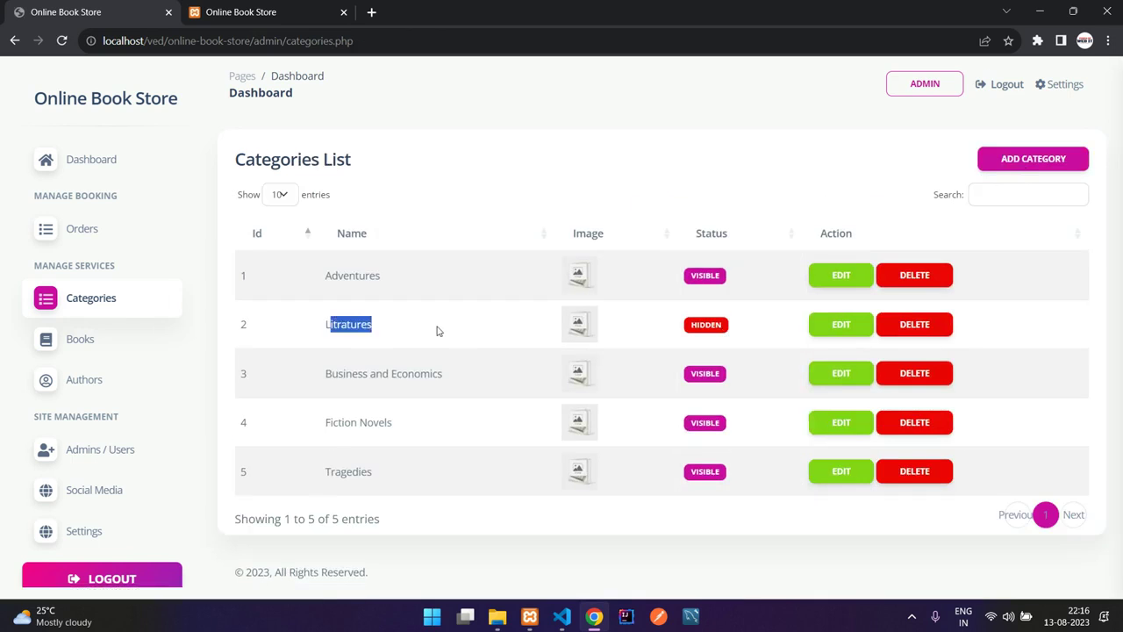
- Switch to the storefront and view its books page
left_click(249, 11)
scroll(386, 193, "up", 7)
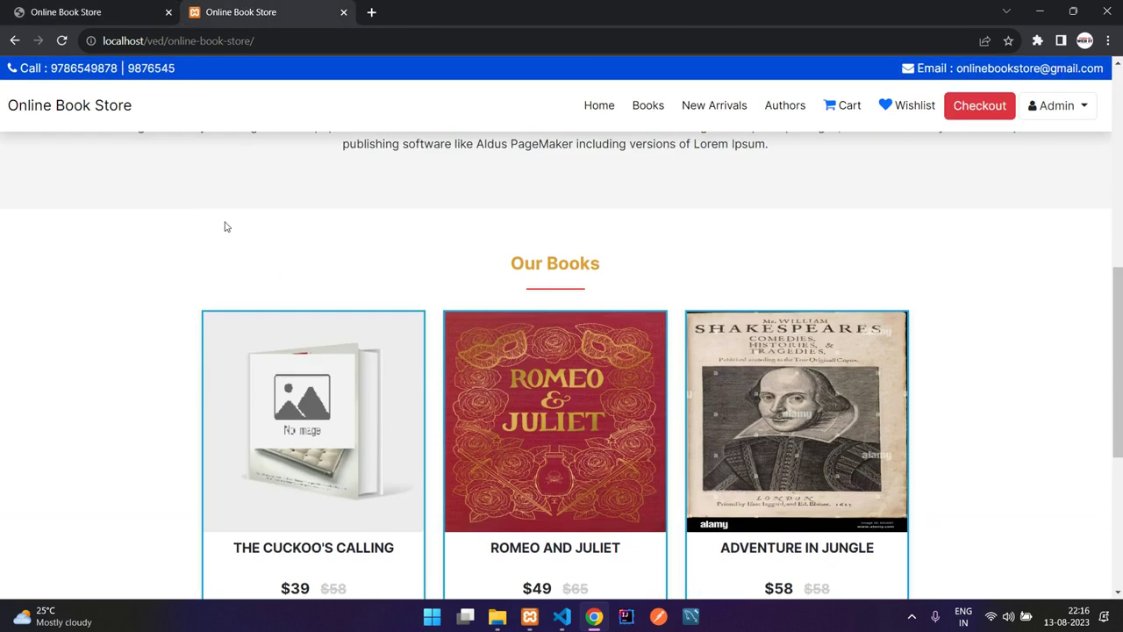
left_click(649, 106)
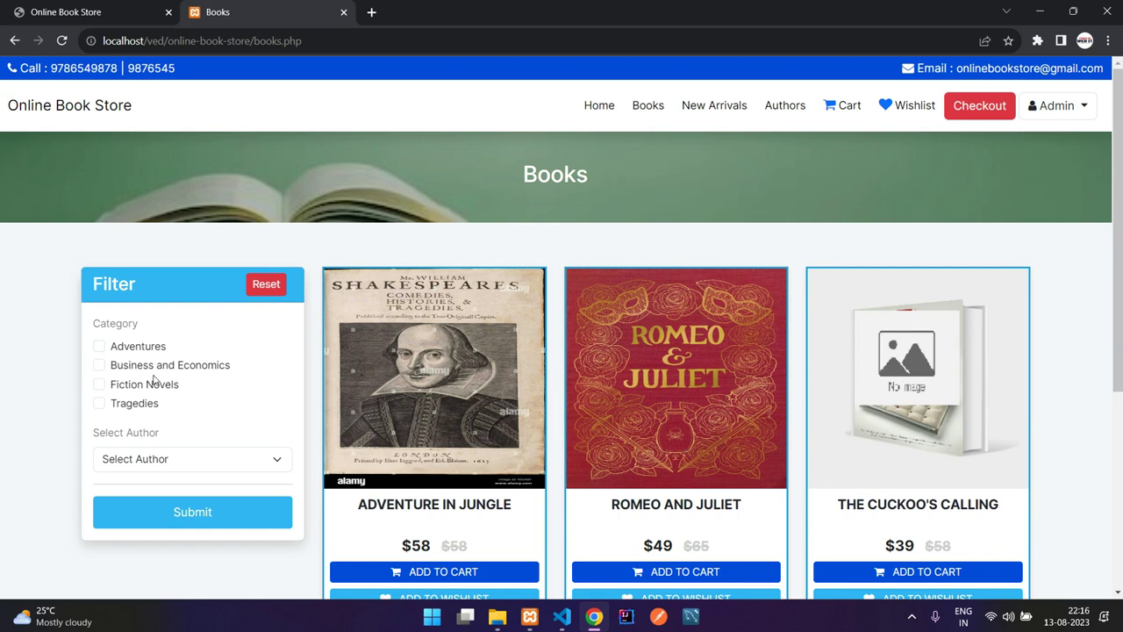
- Edit the Litratures category back to Visible and save it
left_click(109, 11)
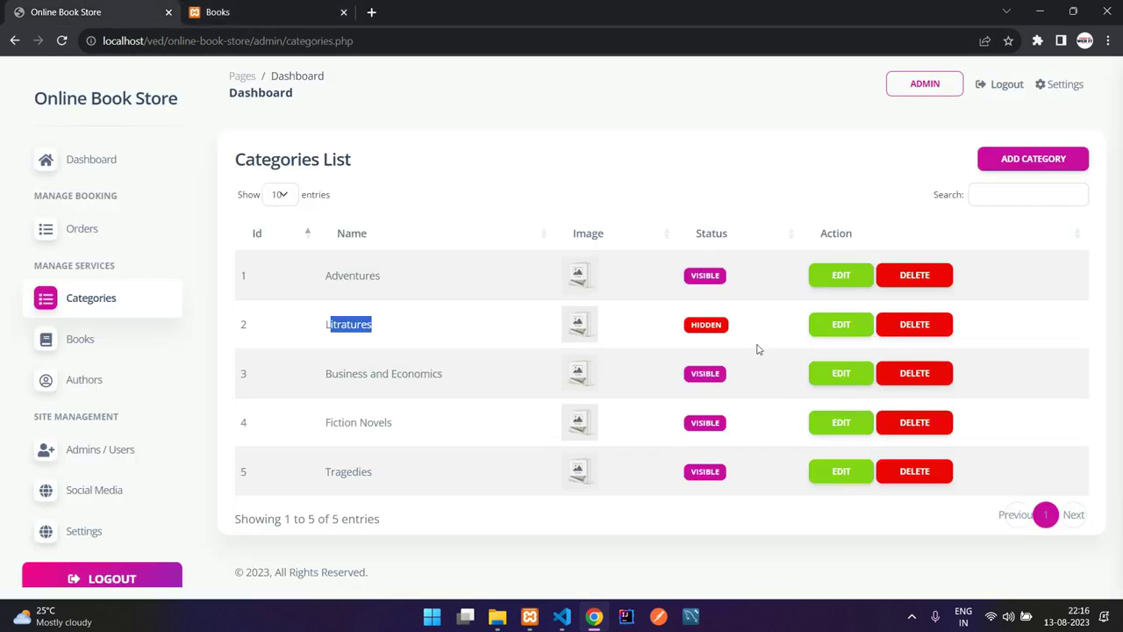
left_click(849, 334)
left_click(245, 362)
left_click(777, 370)
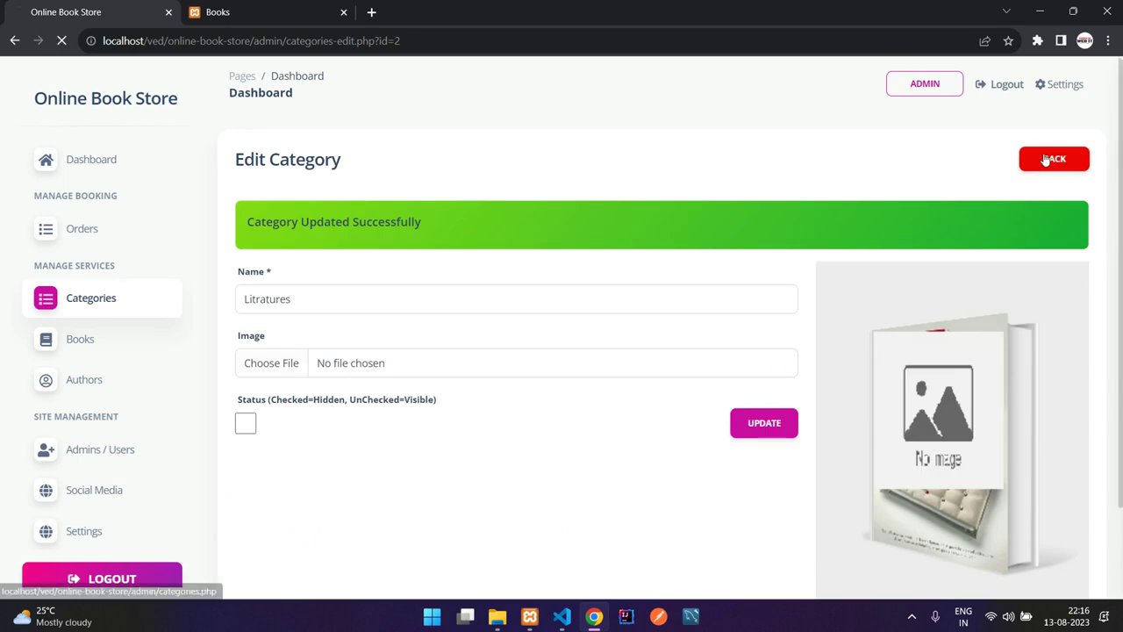
- Refresh the storefront books page to confirm Litratures, then open the admin Books List
left_click(217, 12)
left_click(61, 40)
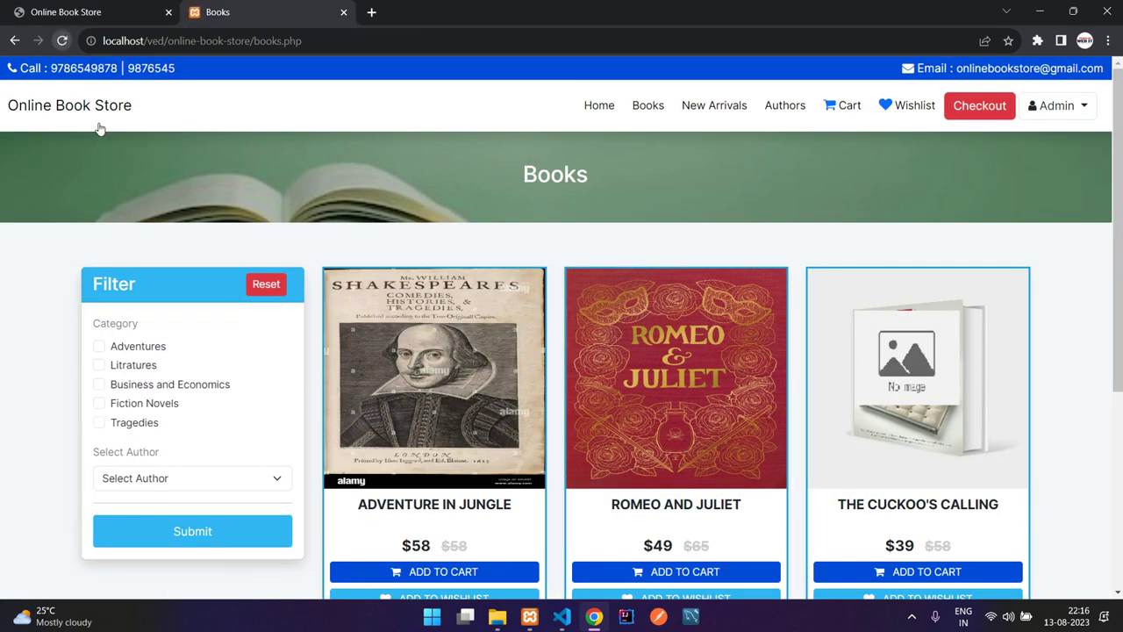
left_click(23, 8)
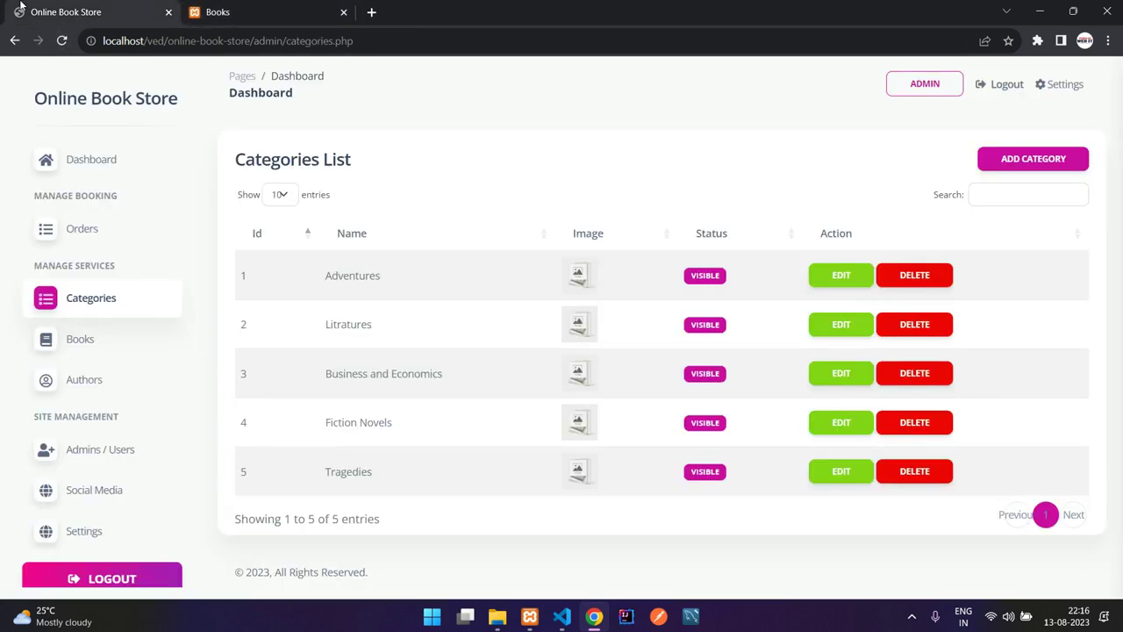
left_click(80, 338)
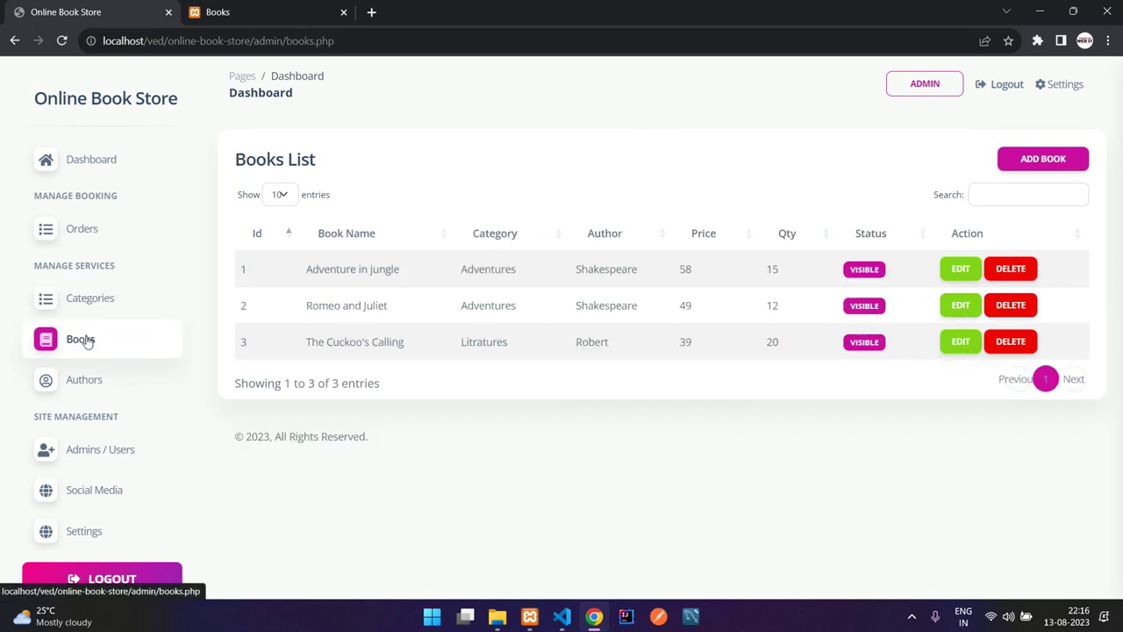
- Highlight the first book's name, then open the Authors List and highlight Robert and Shakespeare
left_click_drag(310, 269, 465, 269)
left_click(321, 269)
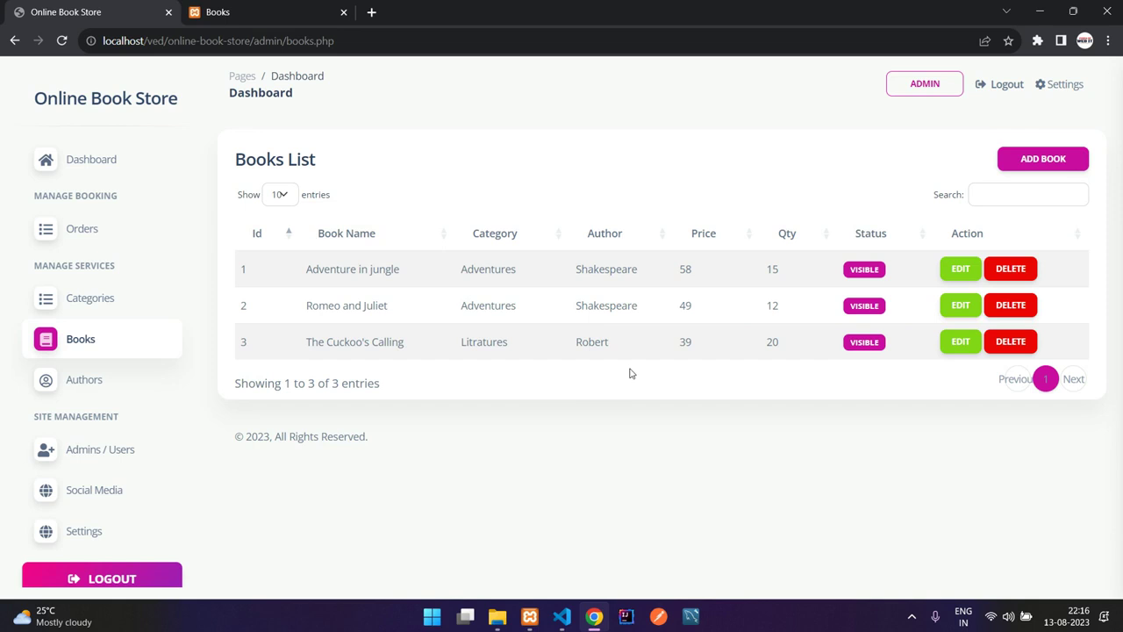
left_click(66, 389)
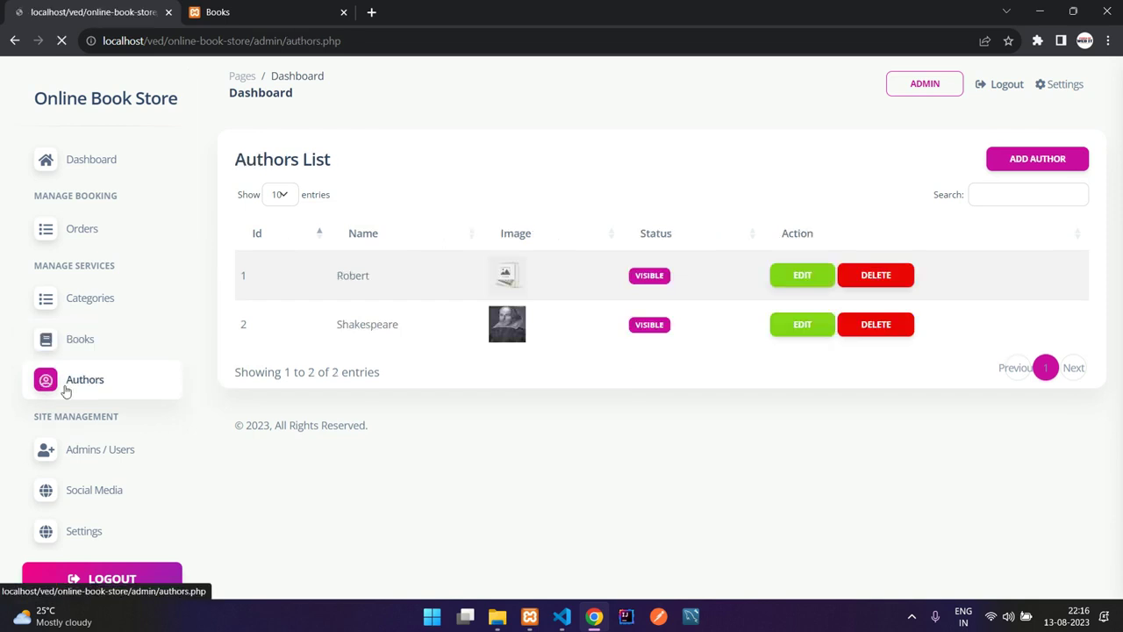
left_click_drag(353, 272, 446, 328)
left_click(447, 328)
- In the Add Author form, enter name 'aa', view the image and birth-date fields, and toggle Status
left_click(1009, 162)
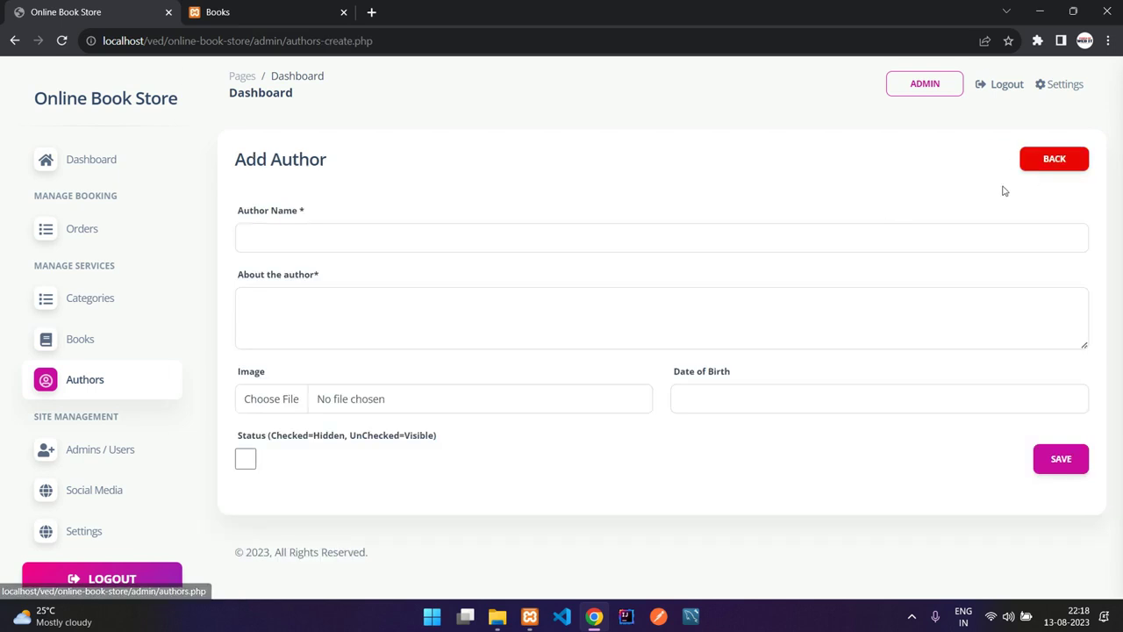
left_click(325, 232)
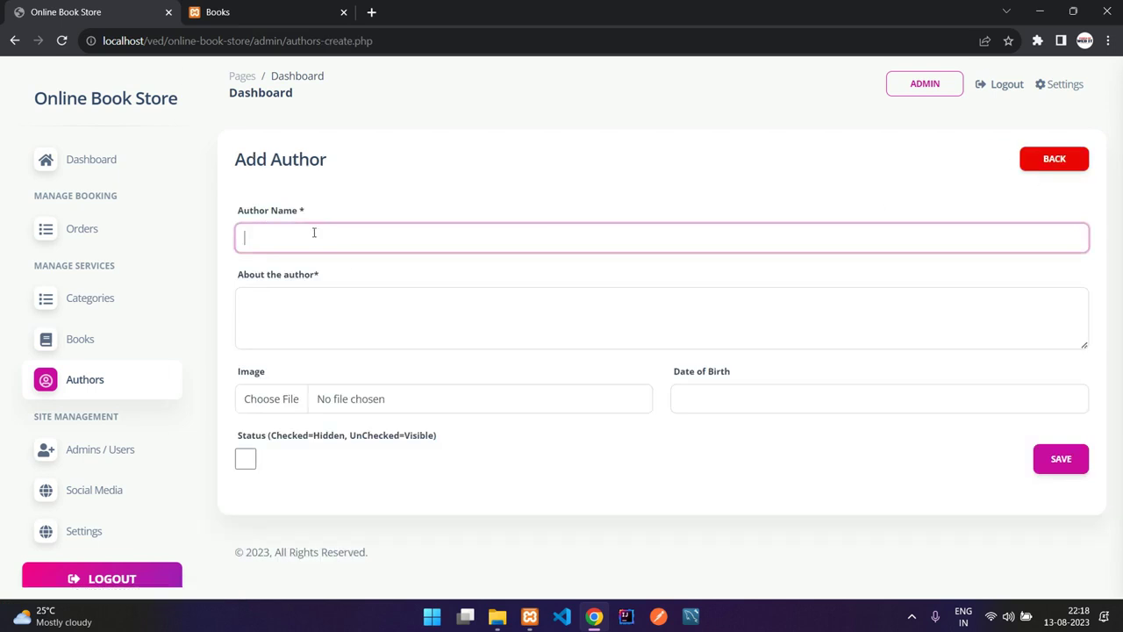
type("aa")
left_click(319, 301)
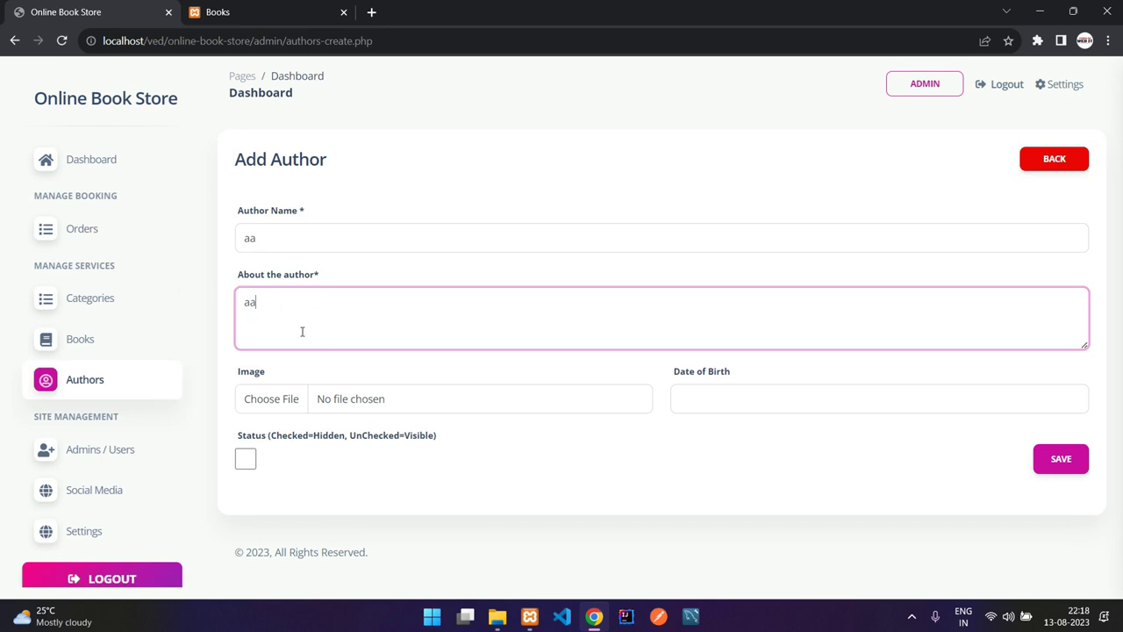
left_click_drag(235, 371, 286, 376)
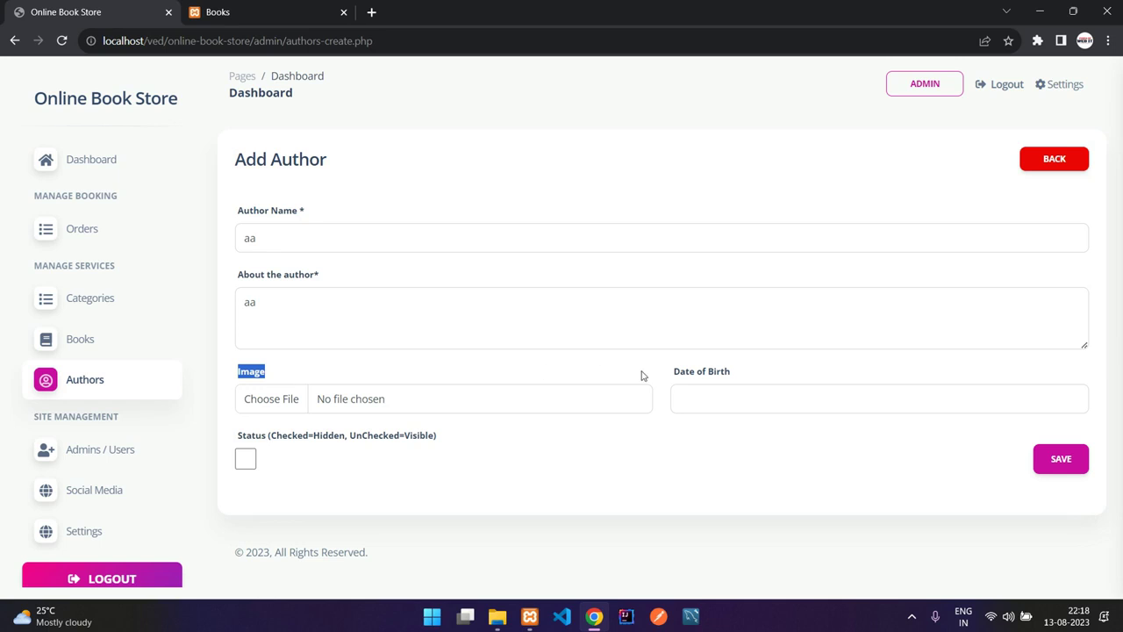
left_click_drag(618, 374, 706, 375)
left_click(246, 461)
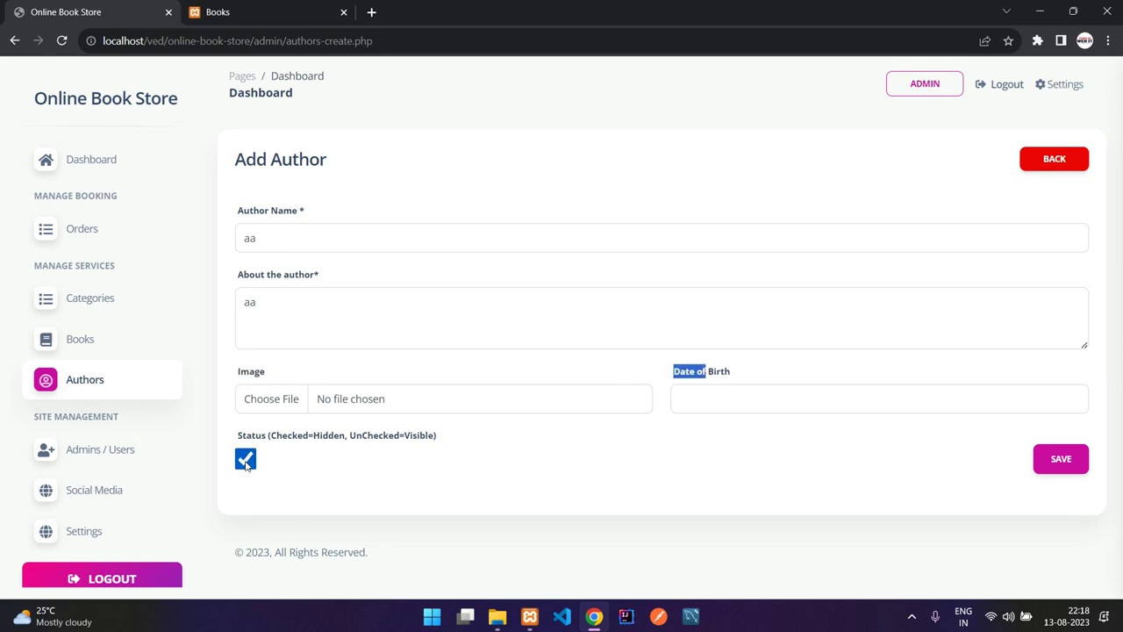
left_click(247, 459)
- Leave the form unsaved, highlight the author names, and open the admin Books List
left_click(1044, 165)
left_click_drag(336, 275, 406, 333)
left_click(406, 334)
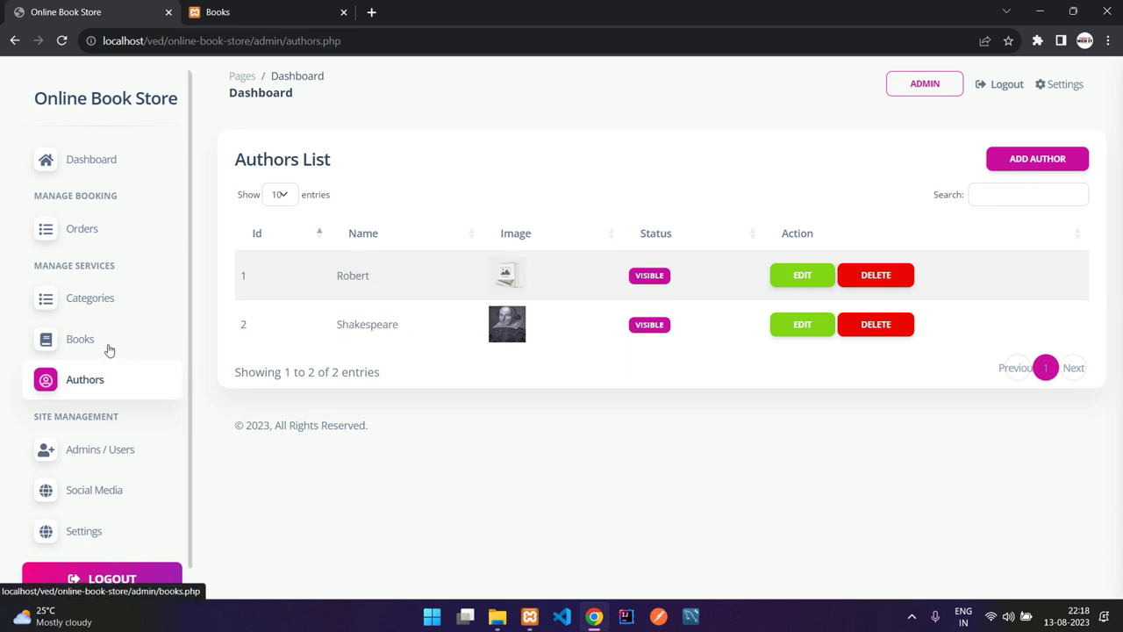
left_click(73, 350)
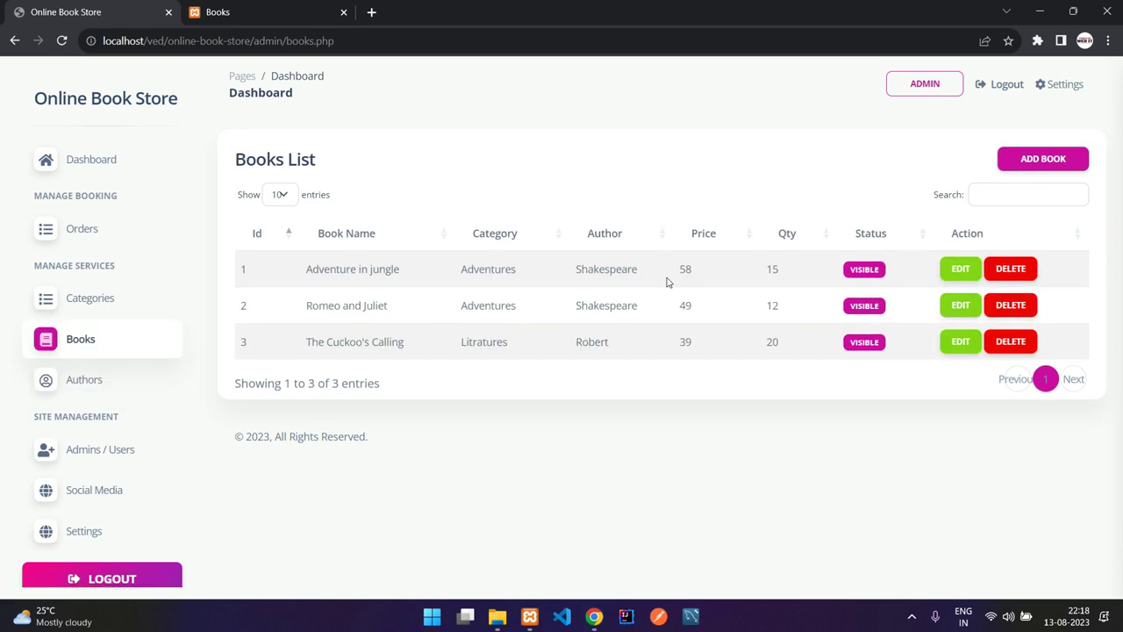
- Start a new book with category Litratures and author Robert
left_click(1032, 163)
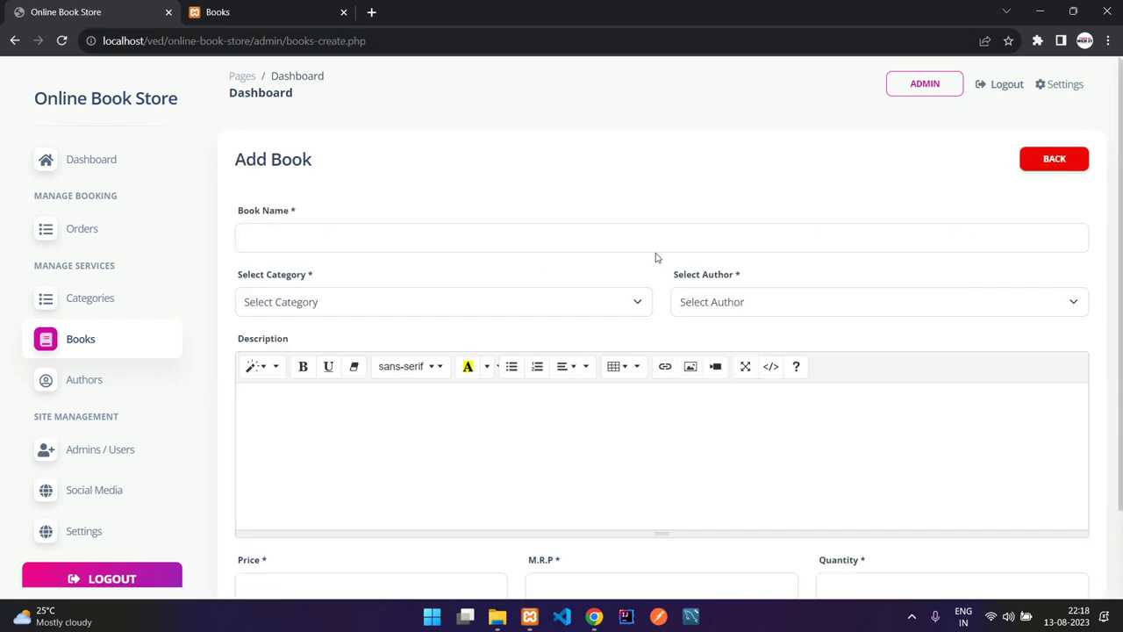
left_click(301, 241)
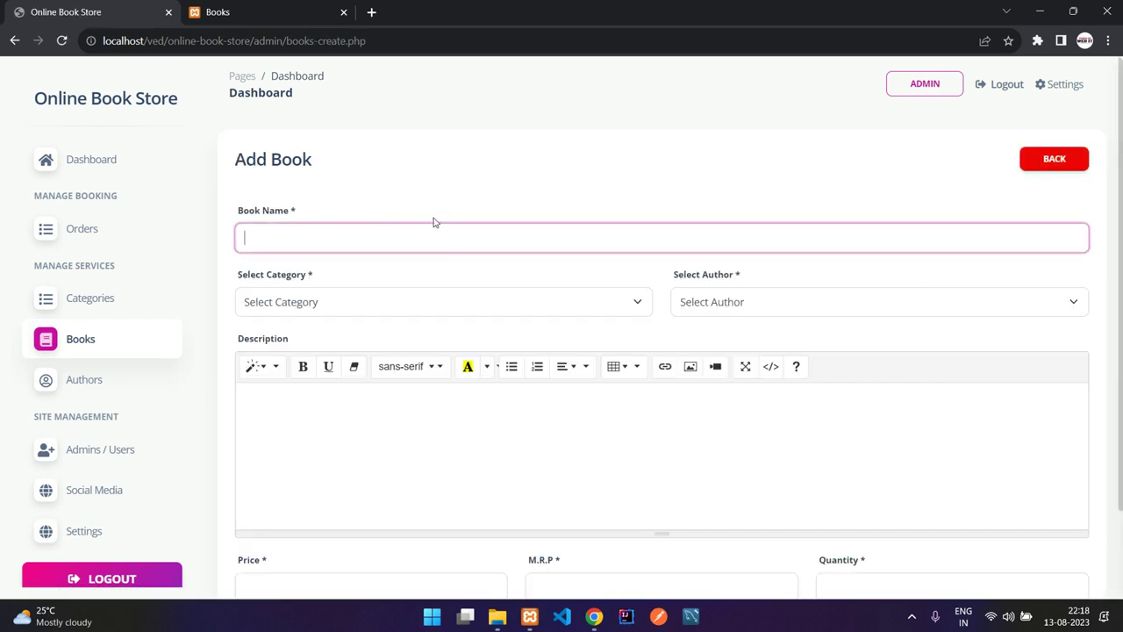
left_click(483, 301)
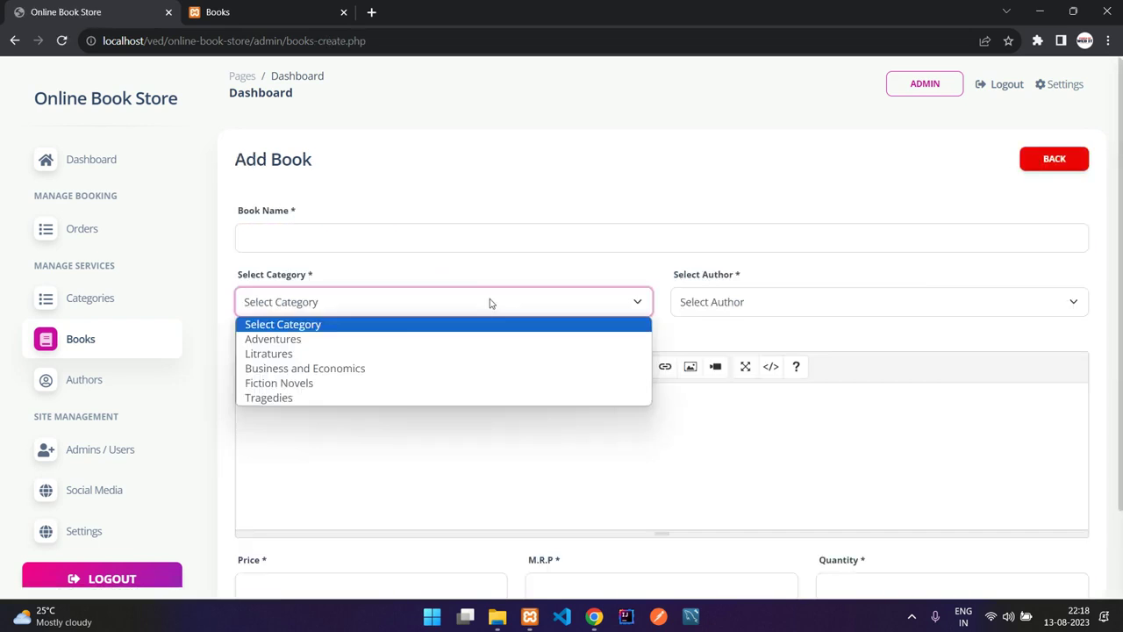
left_click(405, 355)
left_click(798, 314)
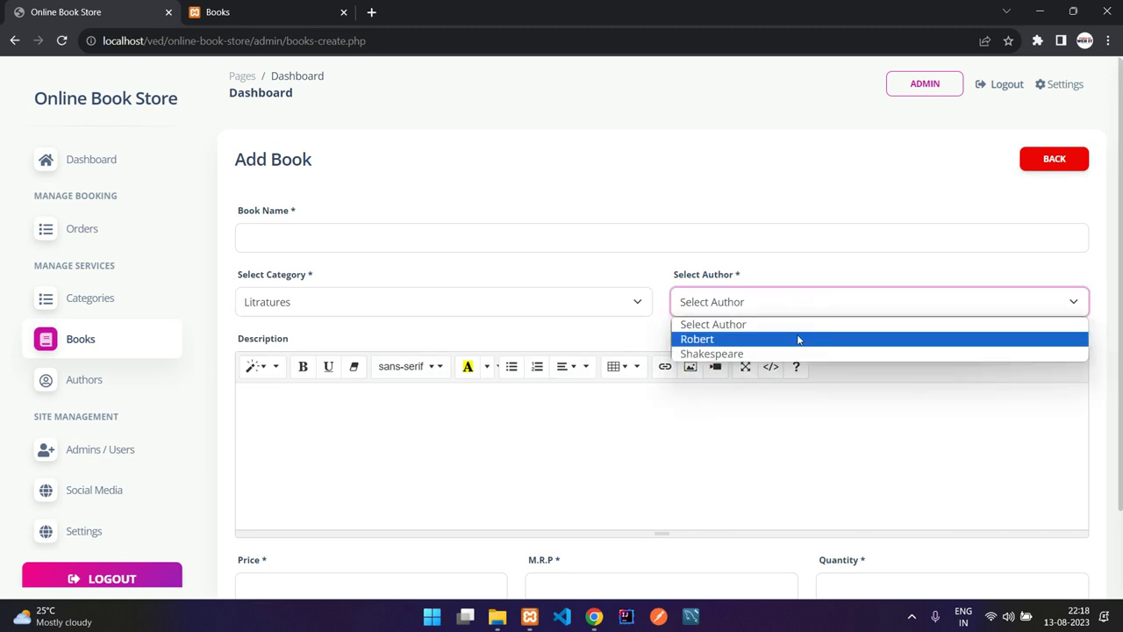
left_click(797, 338)
scroll(579, 335, "down", 1)
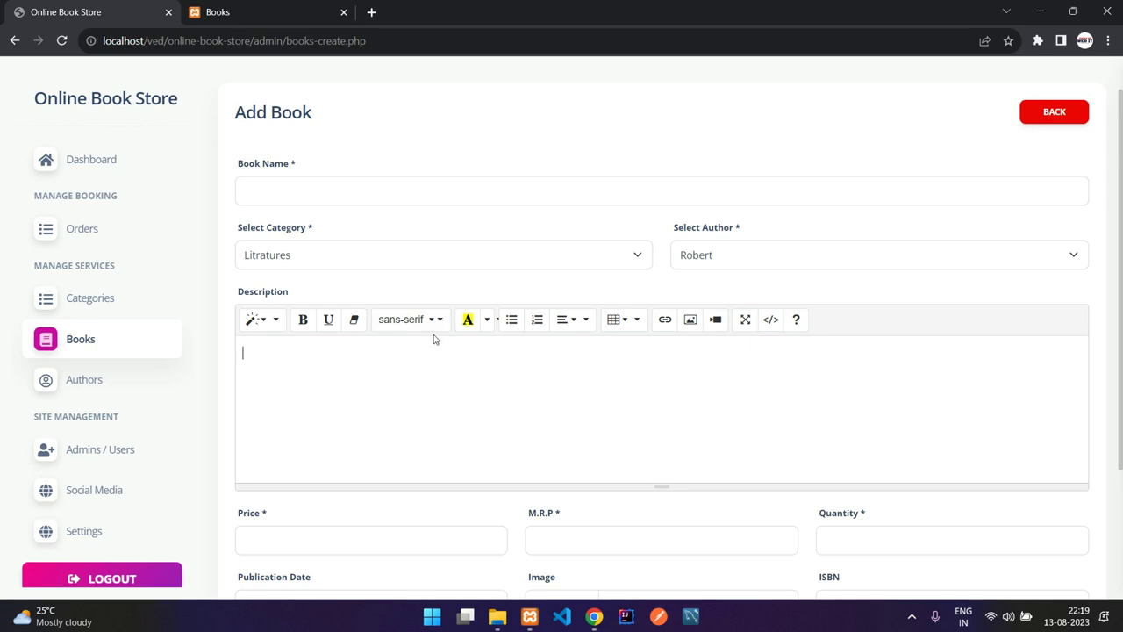
scroll(481, 313, "down", 1)
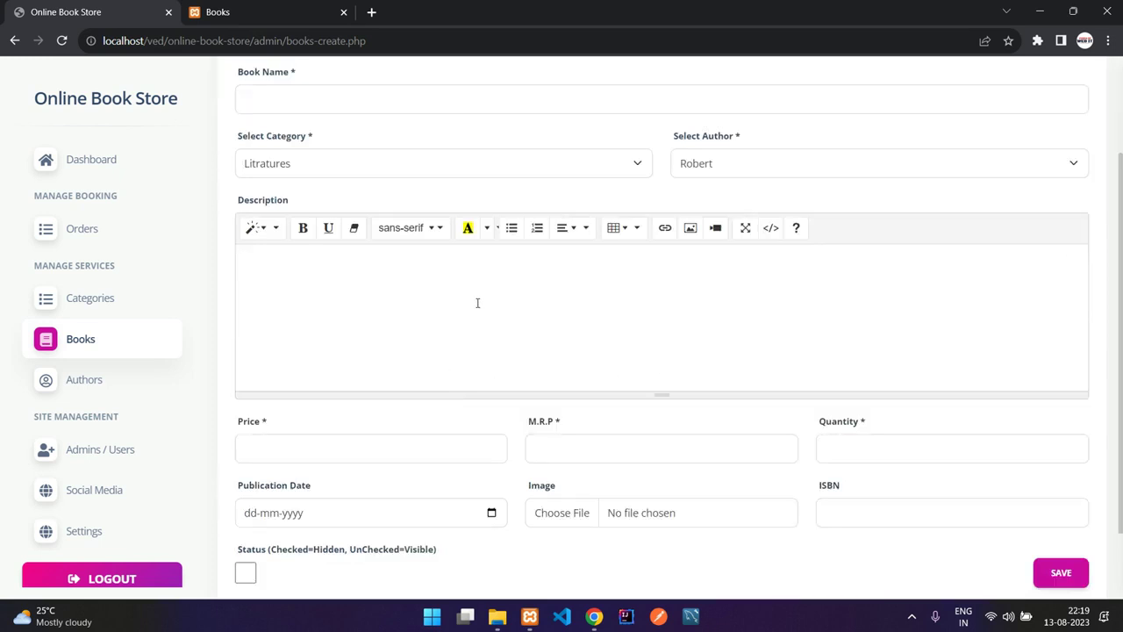
scroll(477, 300, "down", 1)
- Go through the price, M.R.P, quantity, publication date, image and ISBN fields, and toggle Status
left_click(374, 357)
left_click(599, 361)
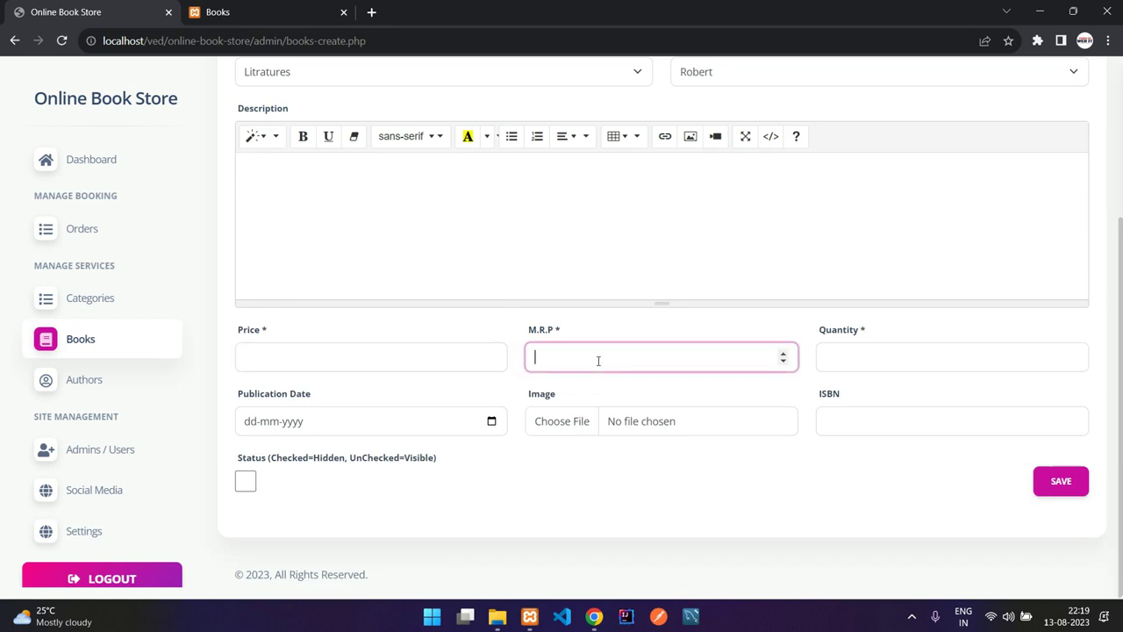
left_click(366, 354)
left_click(887, 355)
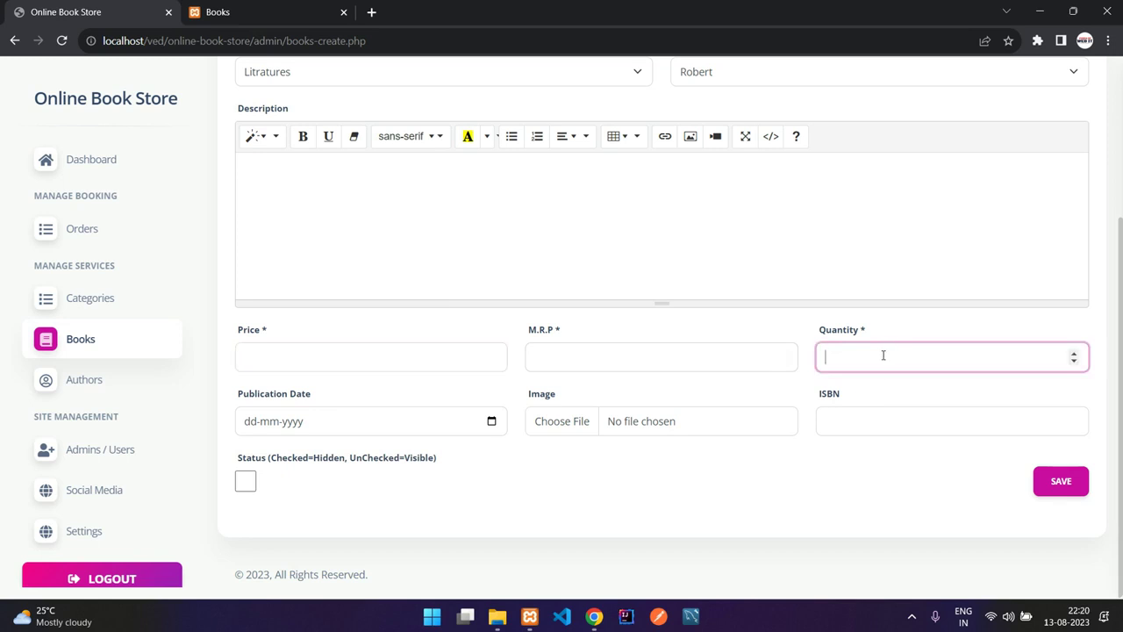
left_click(369, 428)
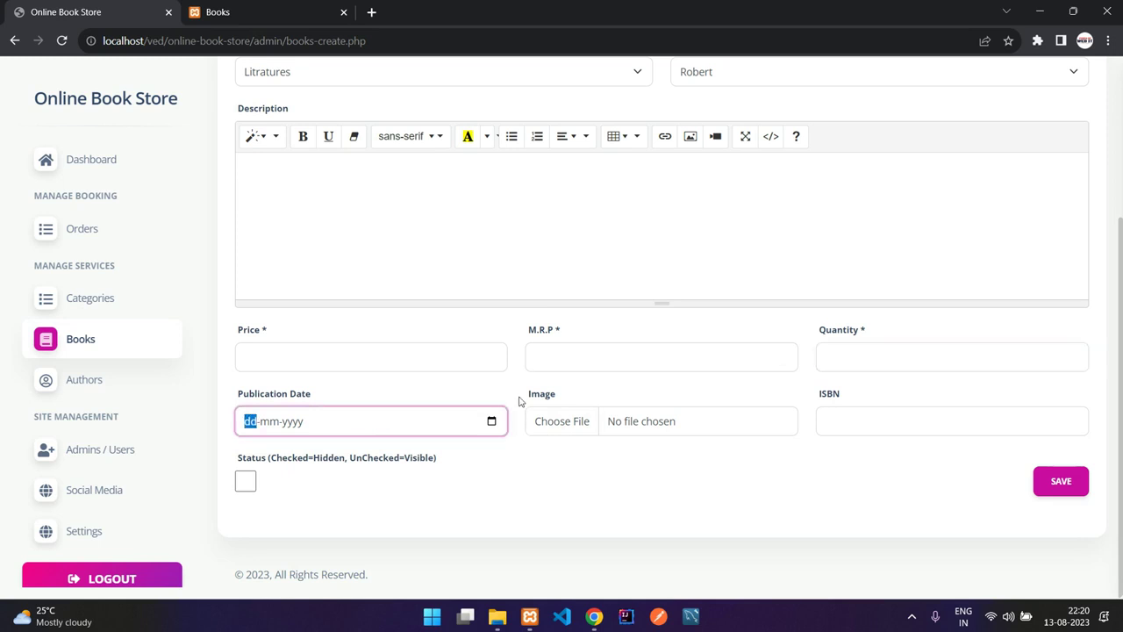
left_click_drag(522, 397, 571, 400)
left_click(822, 404)
left_click_drag(822, 404, 842, 403)
left_click(847, 404)
left_click(245, 481)
left_click(248, 488)
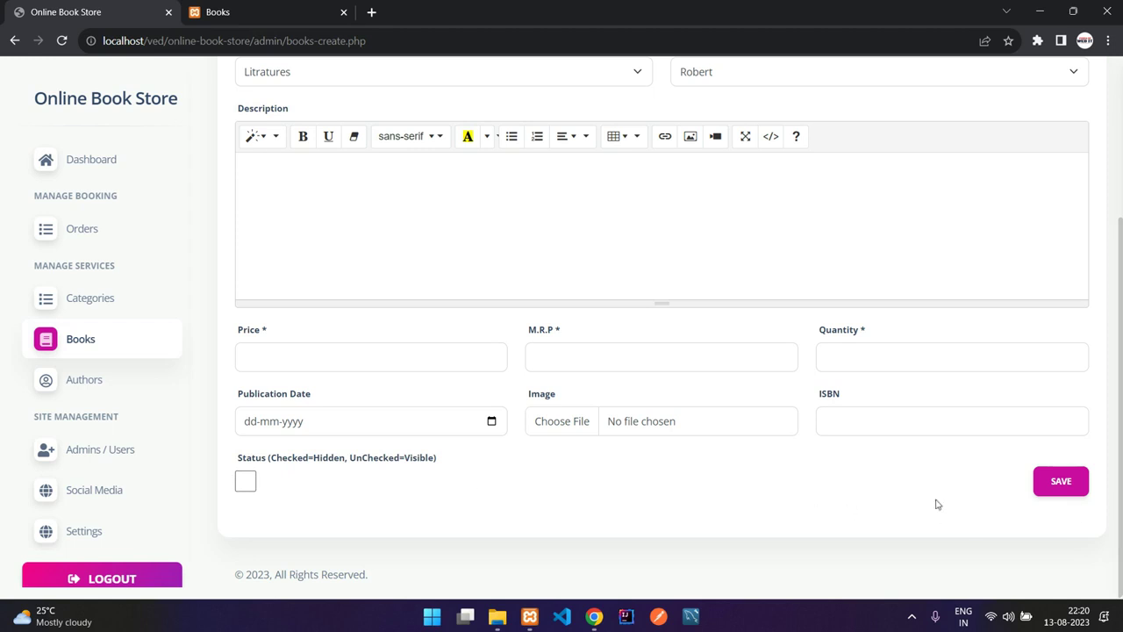
- Revisit the Authors List, return to the admin dashboard, then log out
left_click(81, 381)
scroll(132, 479, "down", 1)
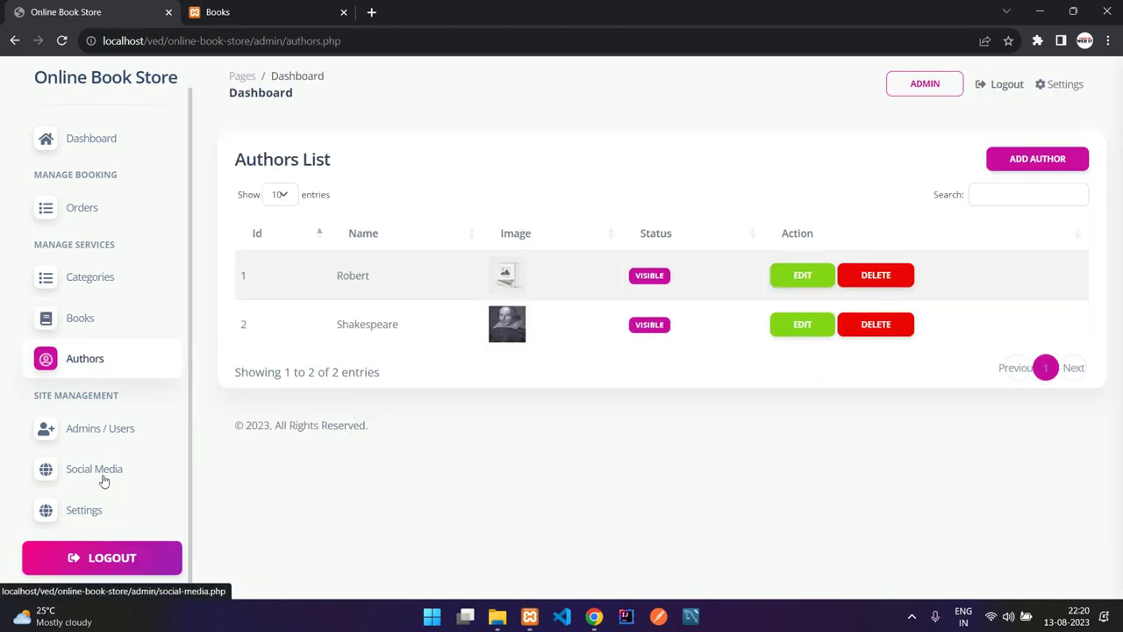
scroll(114, 498, "up", 1)
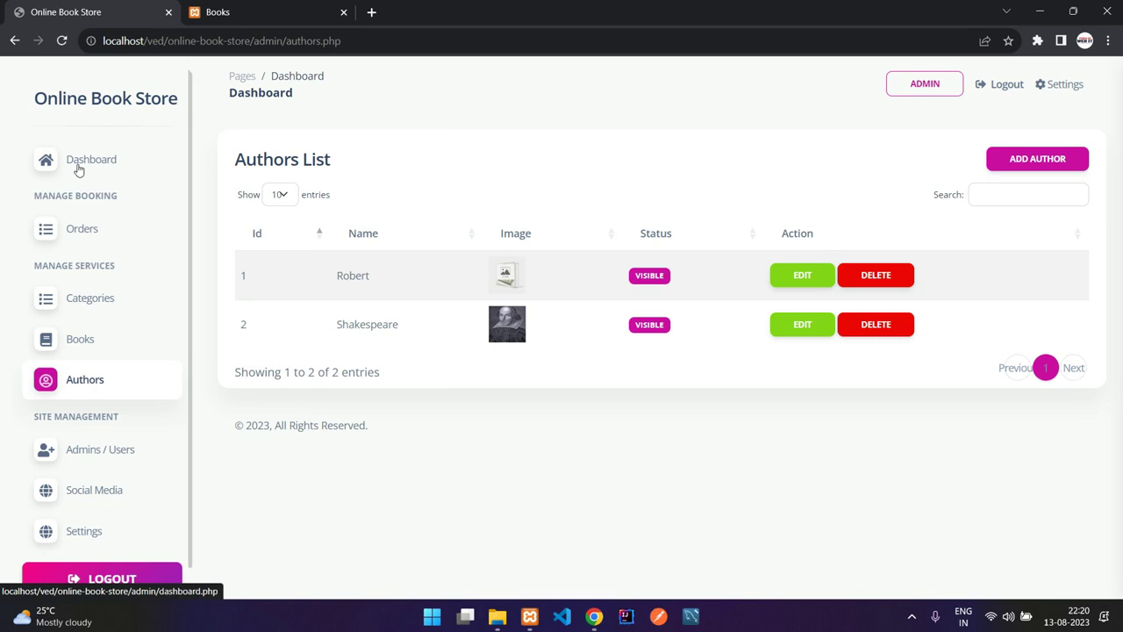
left_click(77, 165)
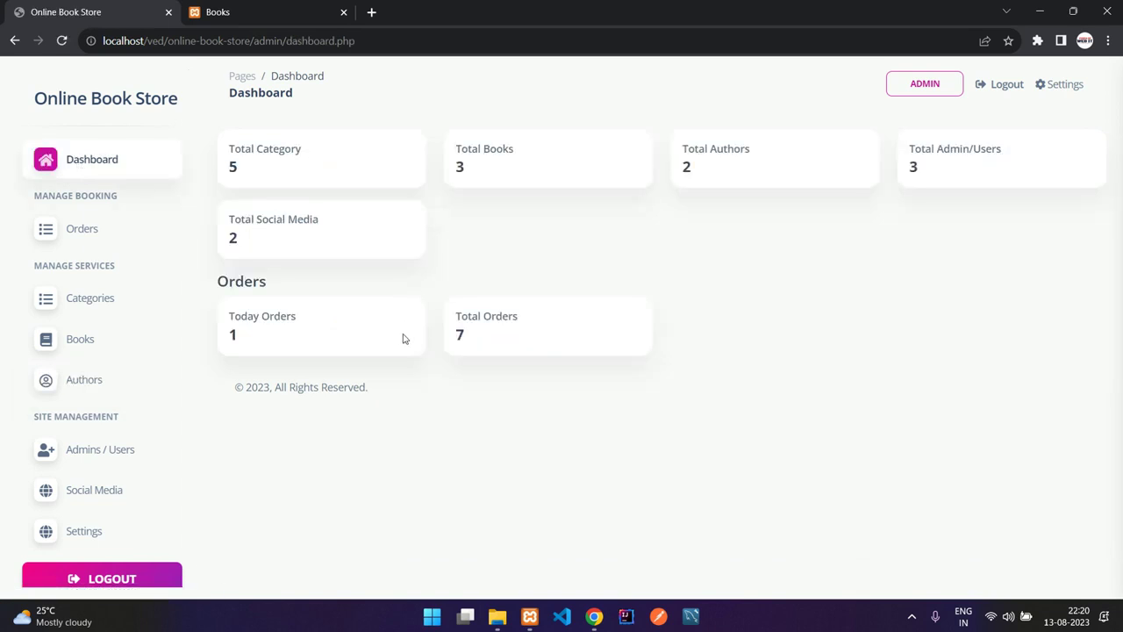
left_click(994, 85)
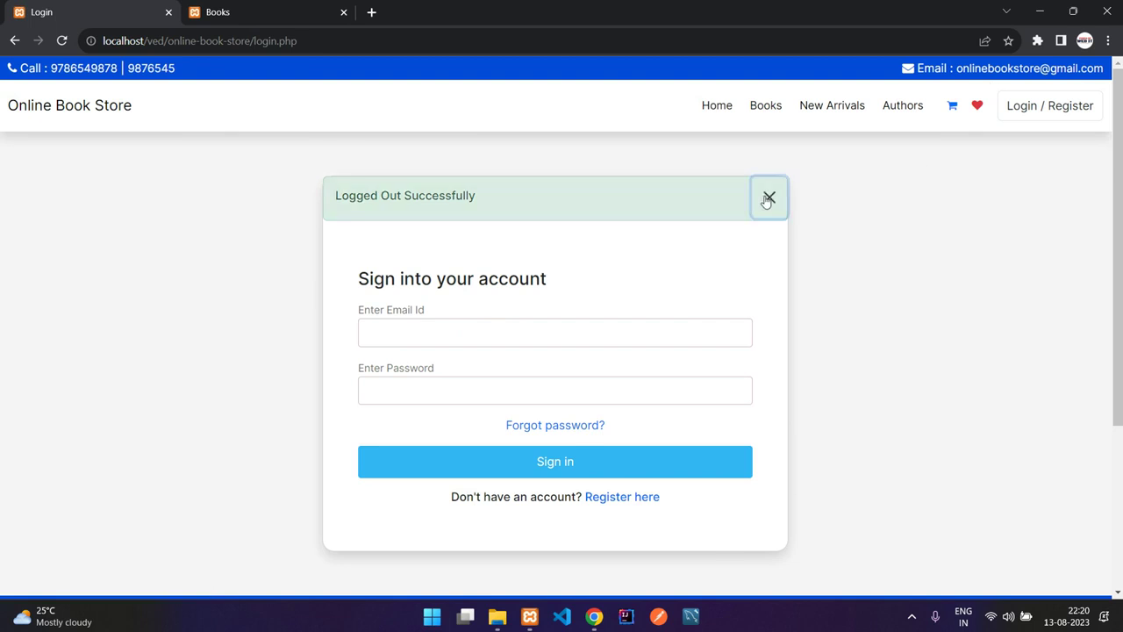
- Dismiss the Logged Out notice, open the storefront home page, and advance the banner slide
left_click(768, 198)
left_click(712, 107)
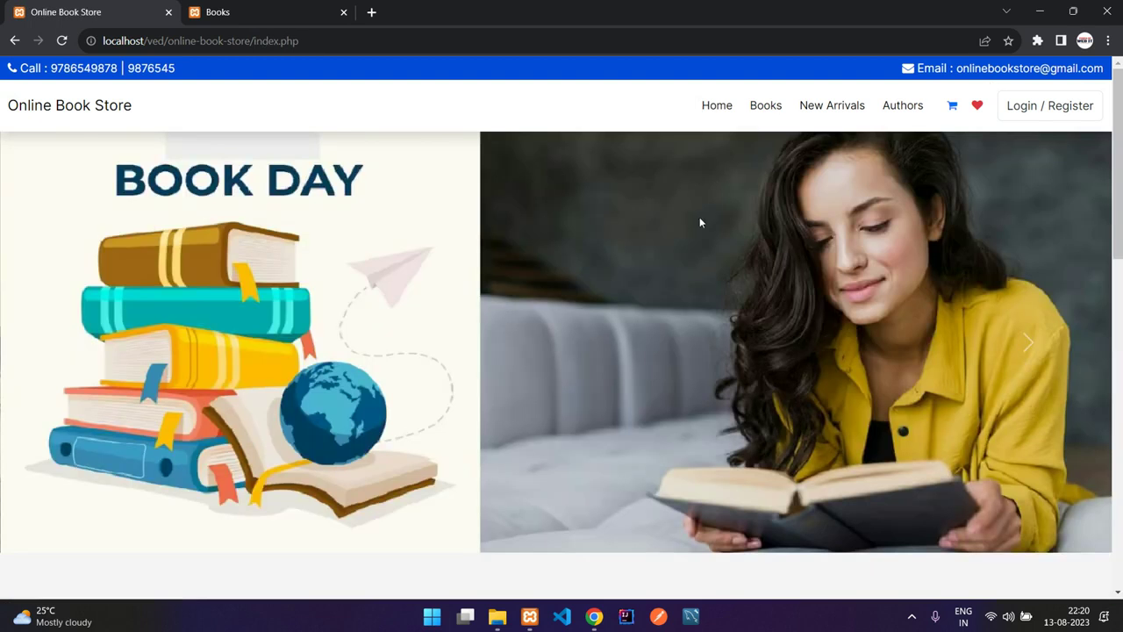
scroll(715, 180, "down", 2)
left_click(1027, 218)
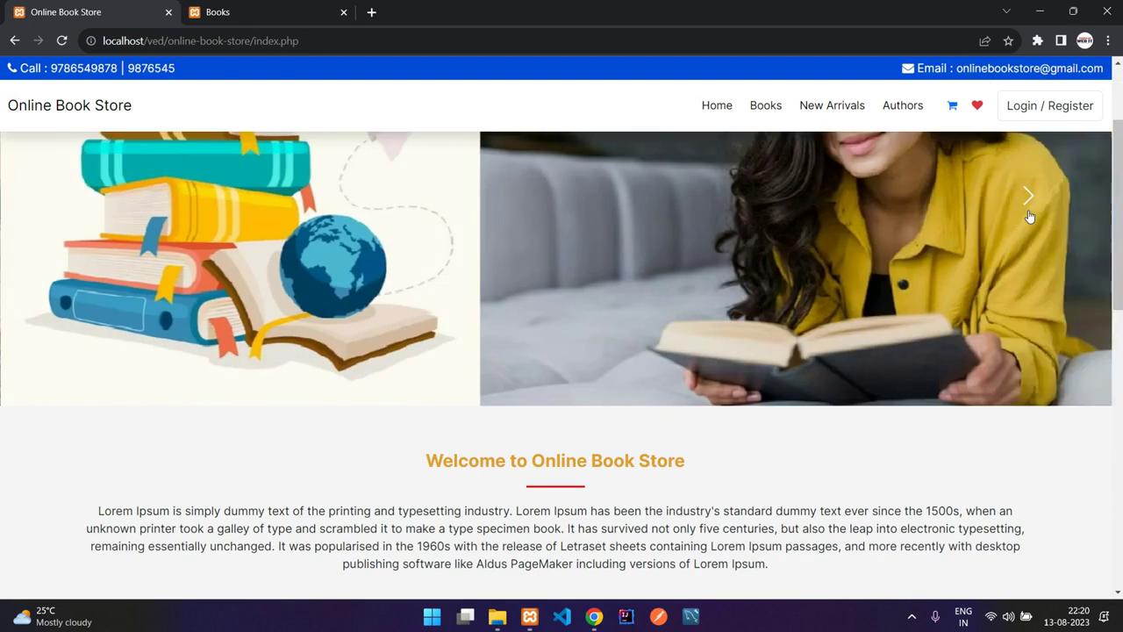